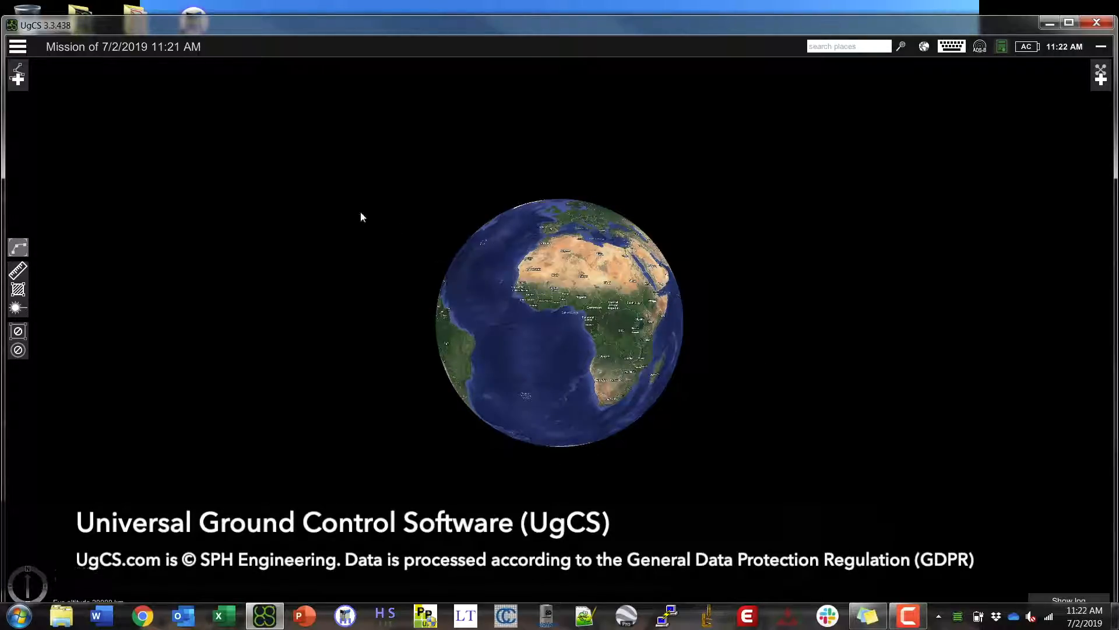
# - Search the map for 'Bolton, MA'
pyautogui.click(843, 47)
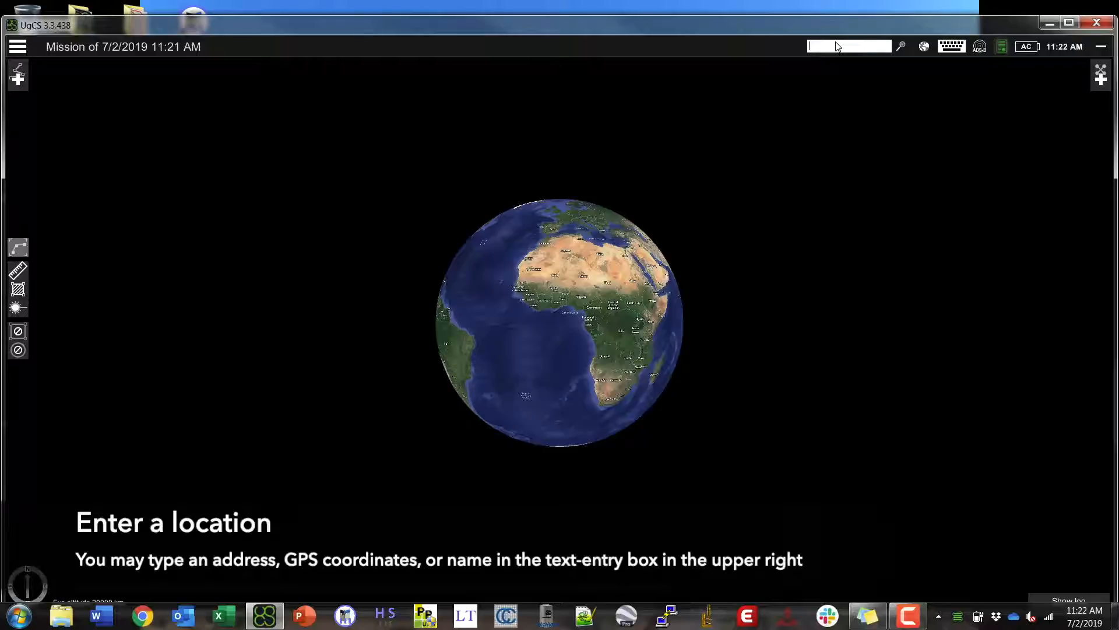
pyautogui.write('Bo')
pyautogui.write('lton')
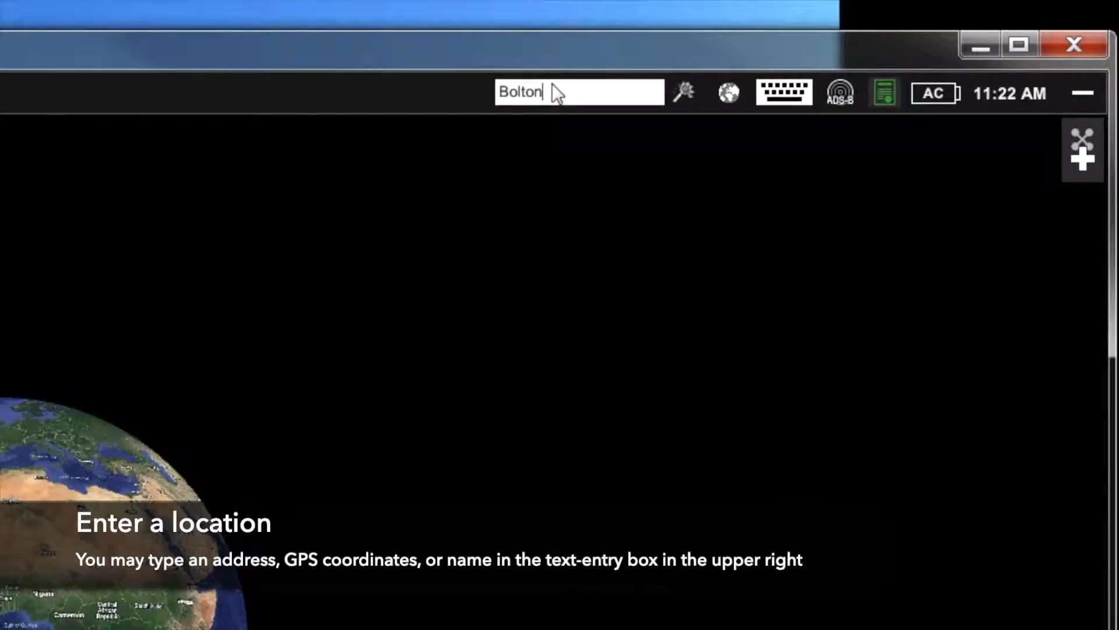
pyautogui.write(', MA')
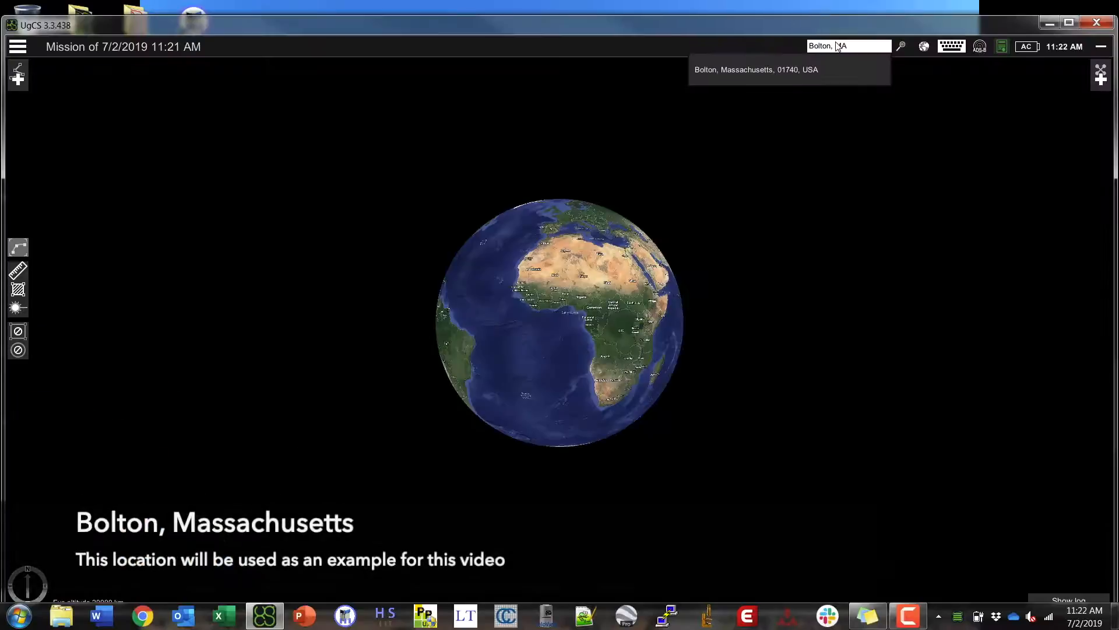
pyautogui.press('Return')
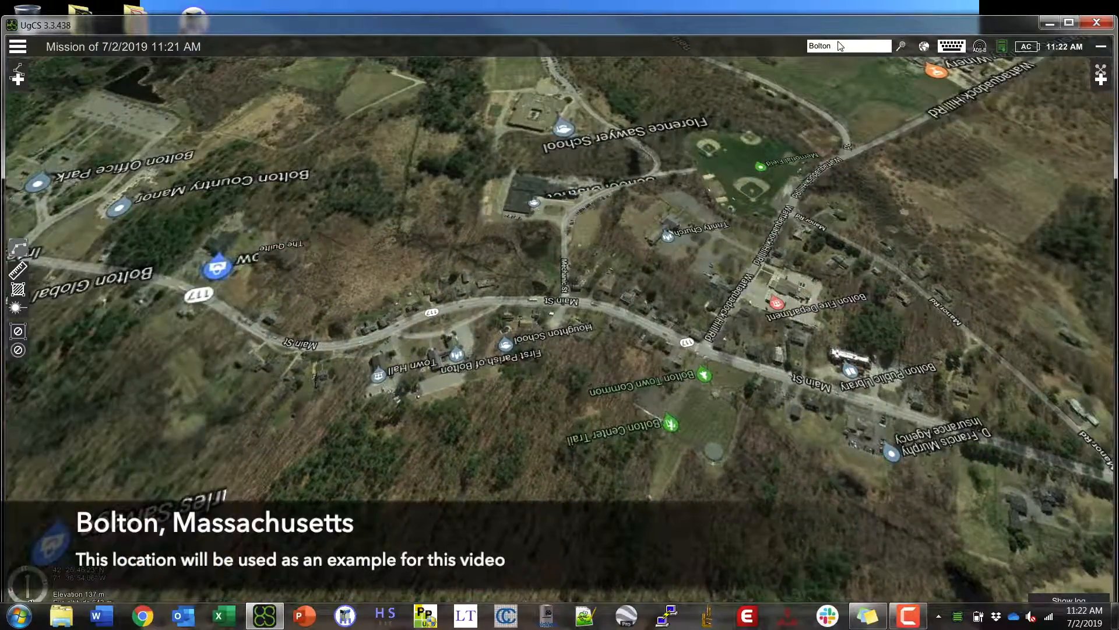
# - Frame Bolton Office Park close up, top-down, with north facing up
pyautogui.scroll(-4, 566, 384)
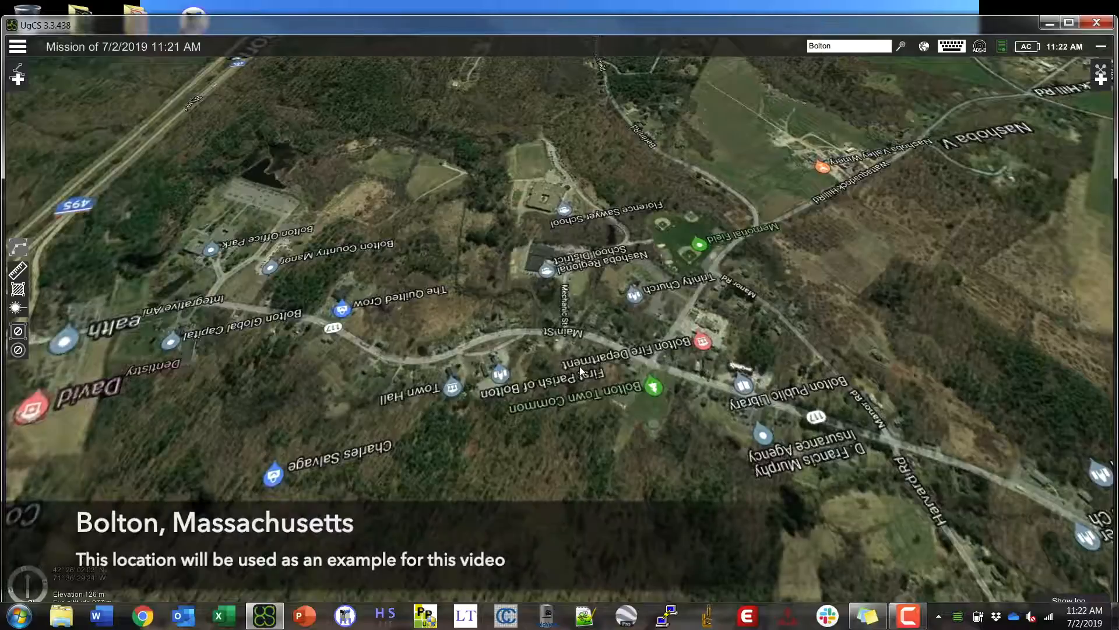
pyautogui.scroll(-3, 580, 368)
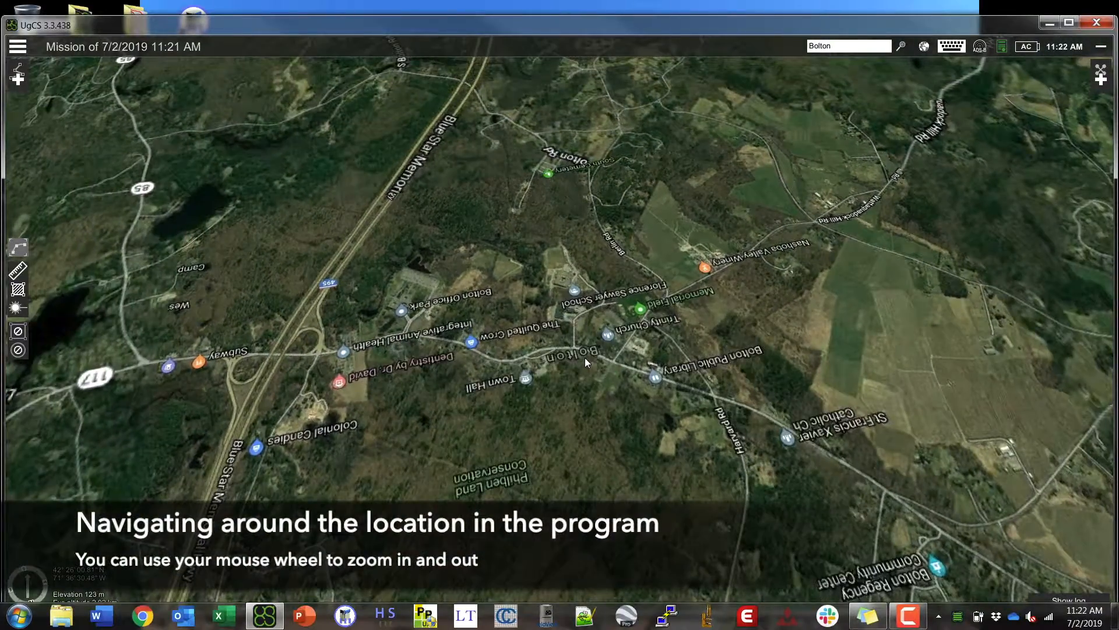
pyautogui.scroll(-3, 585, 358)
pyautogui.moveTo(467, 387); pyautogui.dragTo(386, 419)
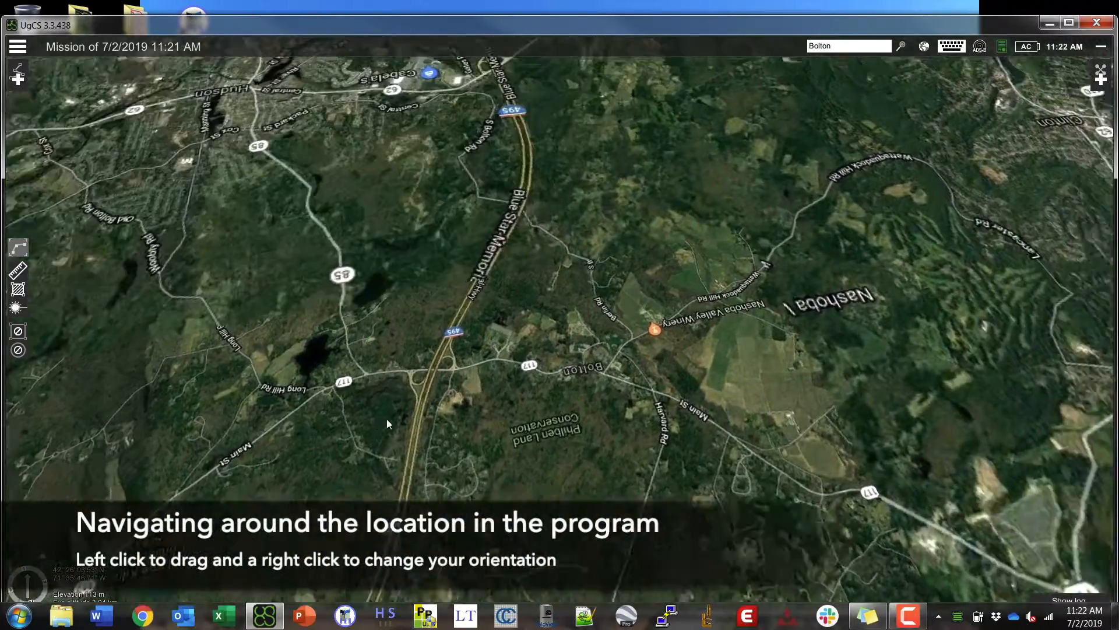
pyautogui.moveTo(500, 432); pyautogui.dragTo(464, 344, button='right')
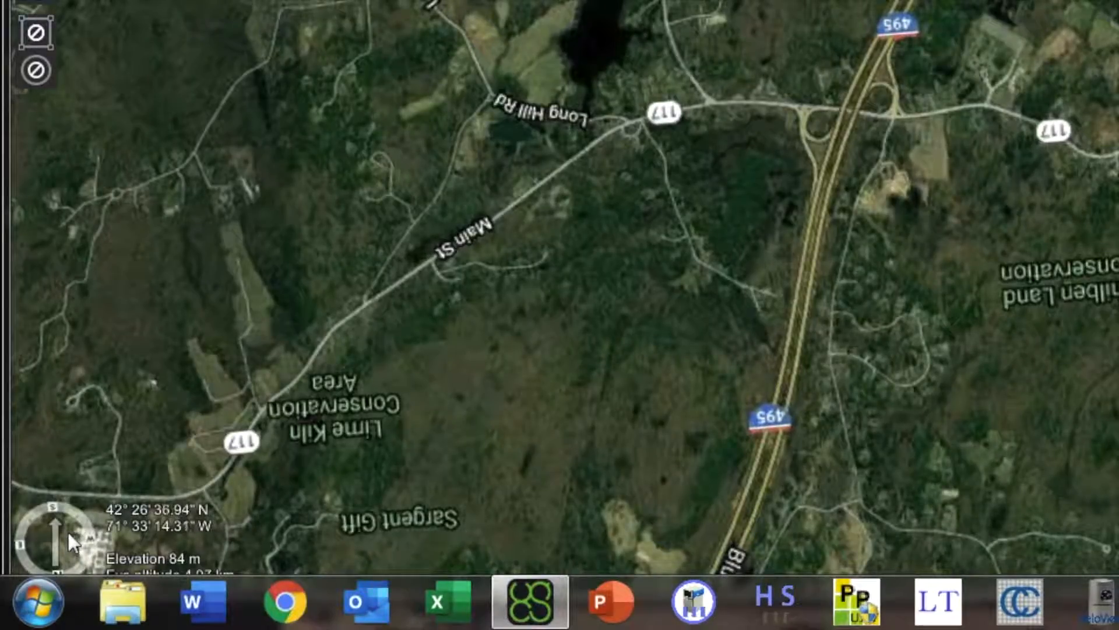
pyautogui.click(71, 530)
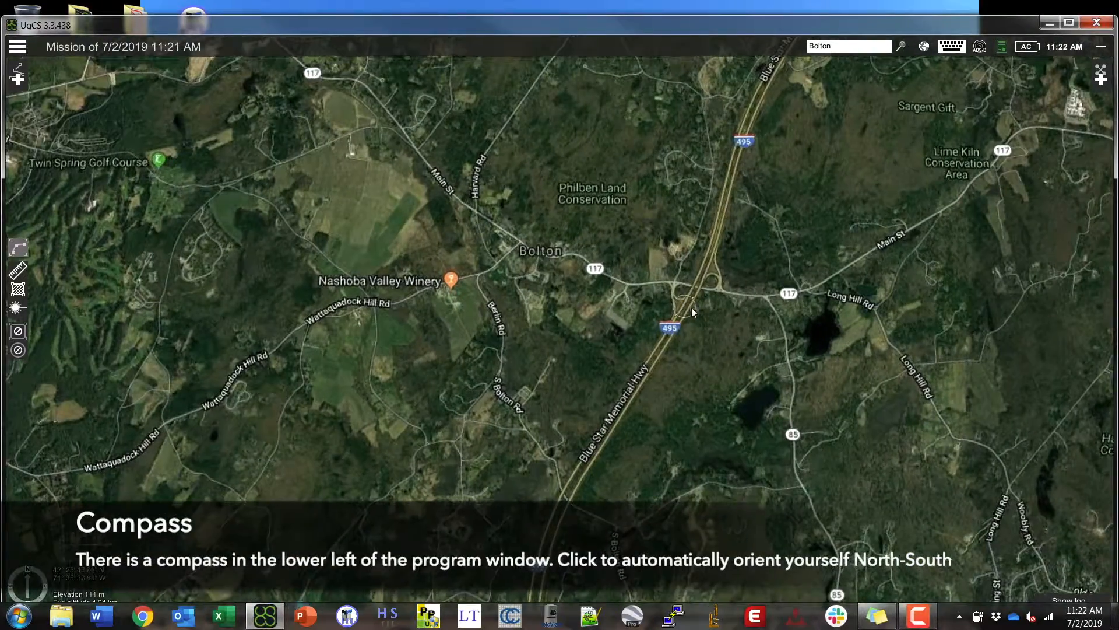
pyautogui.scroll(5, 689, 309)
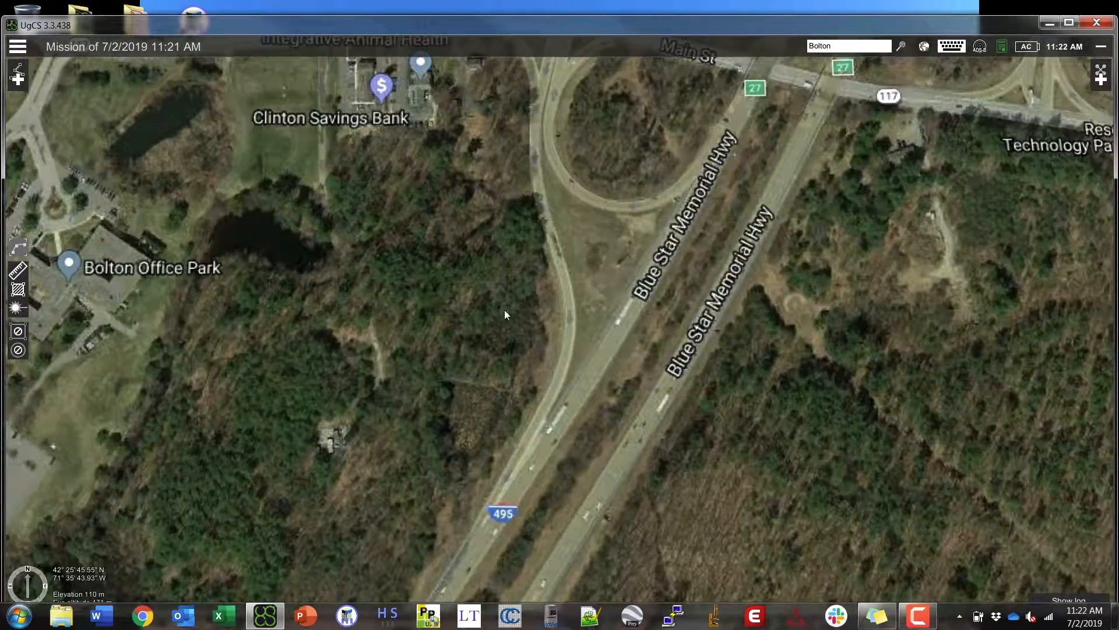
pyautogui.moveTo(505, 310); pyautogui.dragTo(735, 326)
pyautogui.moveTo(564, 343); pyautogui.dragTo(701, 341)
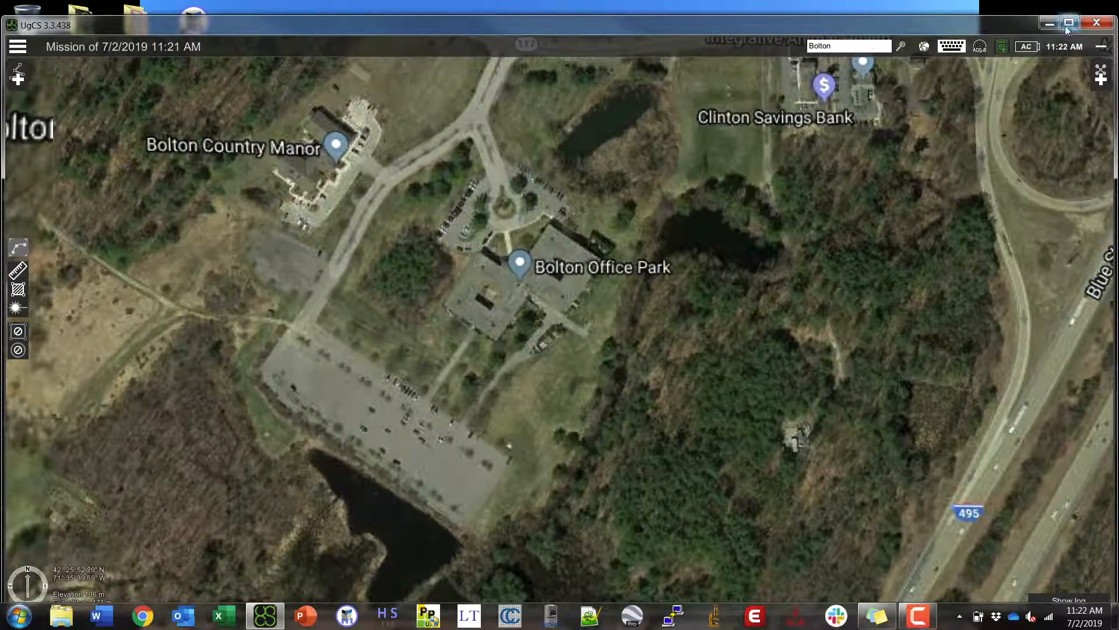
# - Maximize UgCS and view the License page: version 3.3.438, PRO active until 7/20/2019
pyautogui.click(1066, 24)
pyautogui.scroll(2, 555, 299)
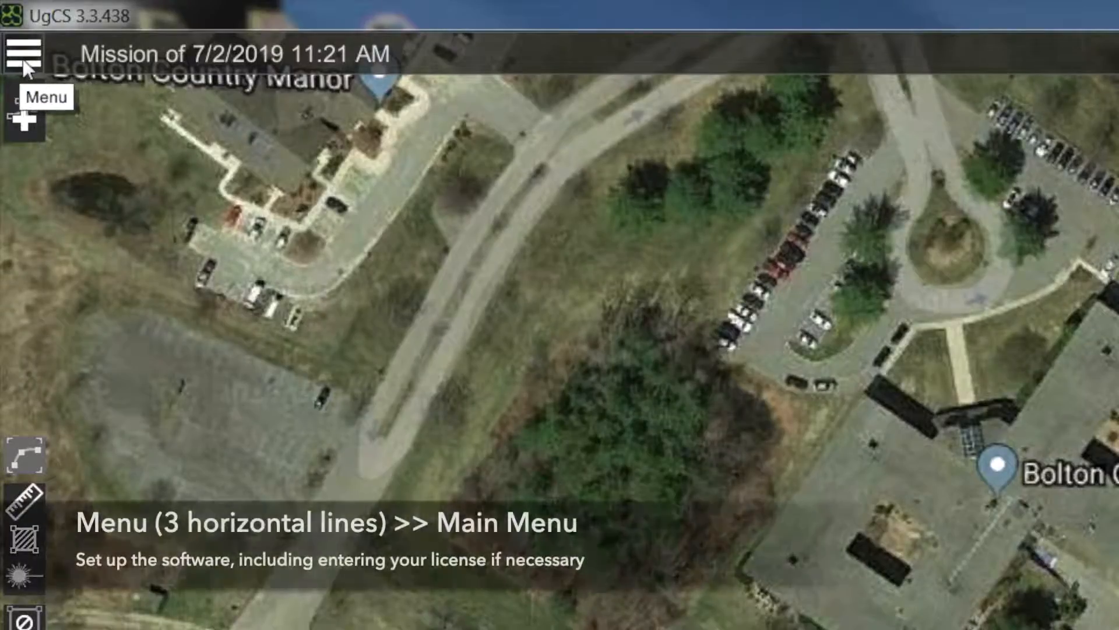
pyautogui.click(24, 61)
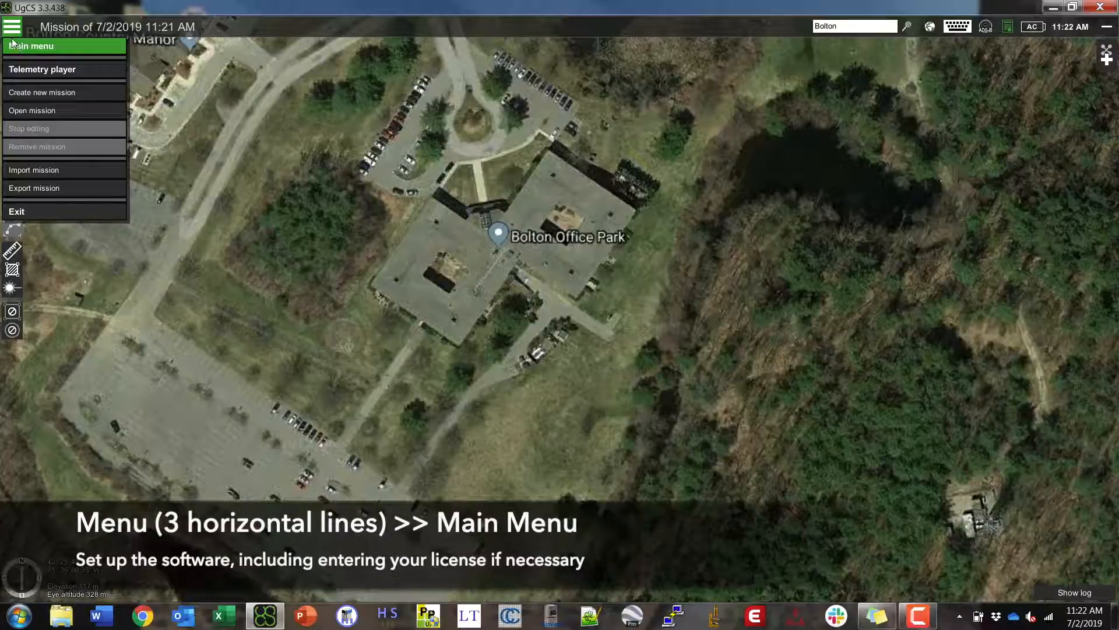
pyautogui.click(13, 44)
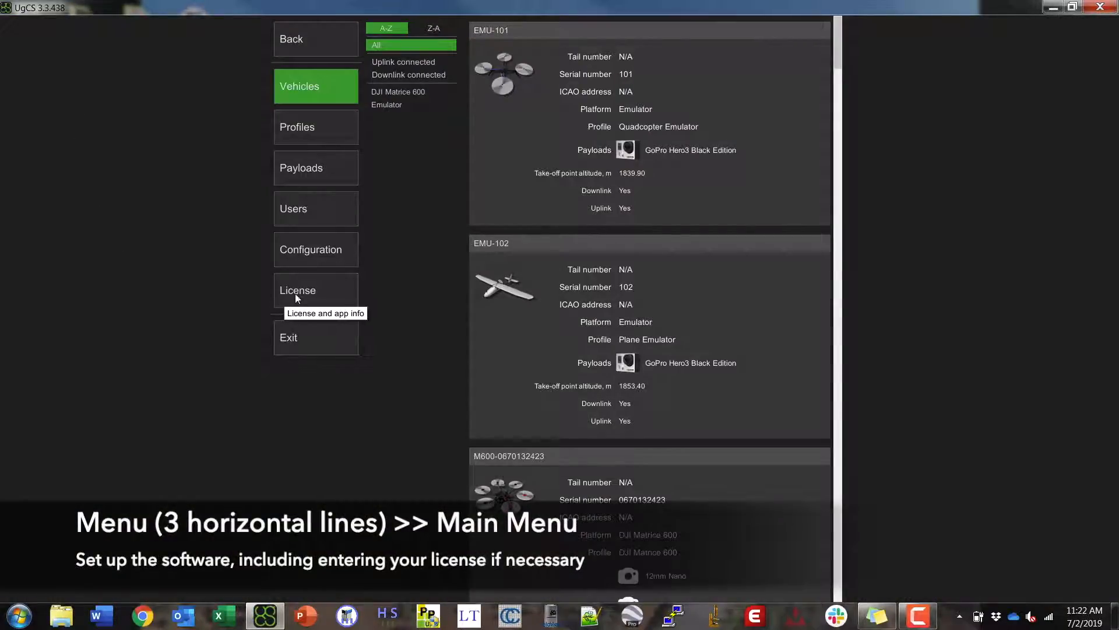
pyautogui.click(311, 291)
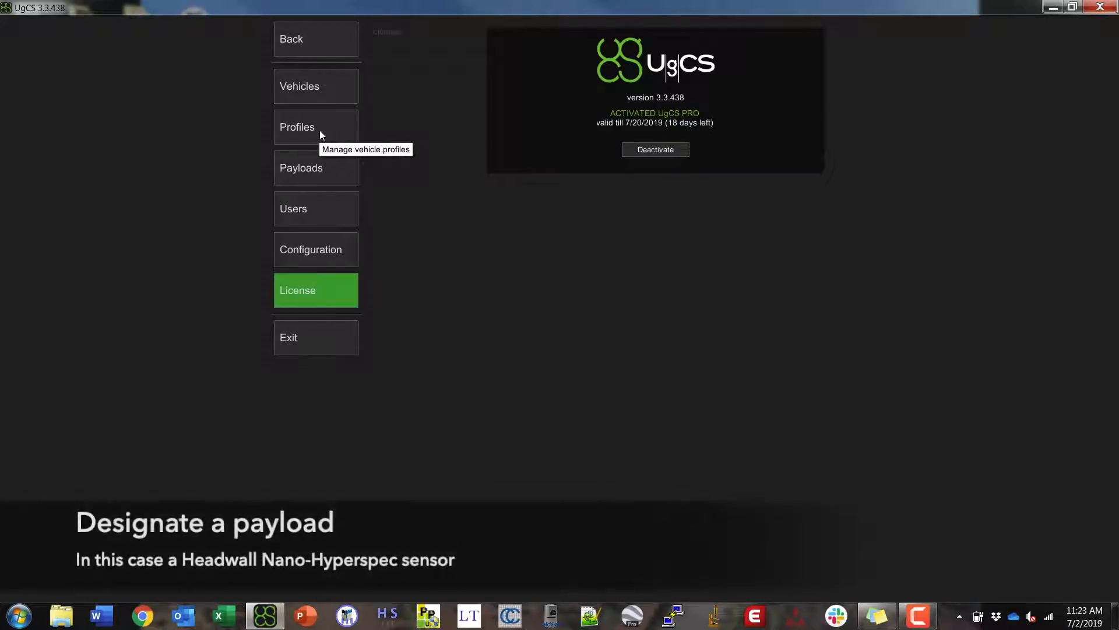
# - View the Nano camera payload list, cancelling a started new payload without saving
pyautogui.click(310, 165)
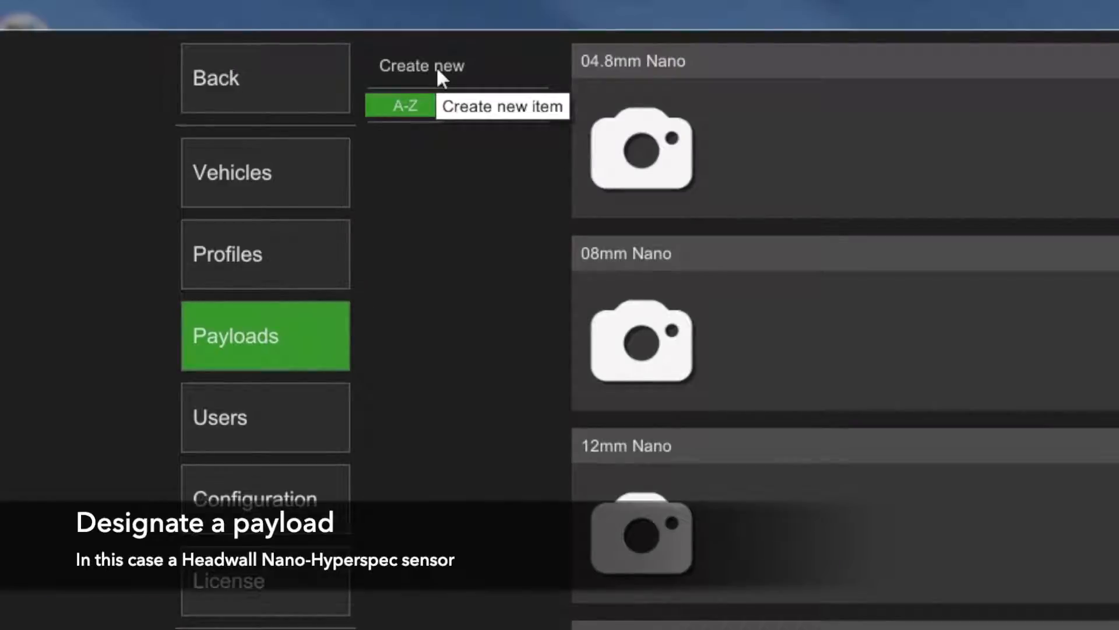
pyautogui.click(438, 67)
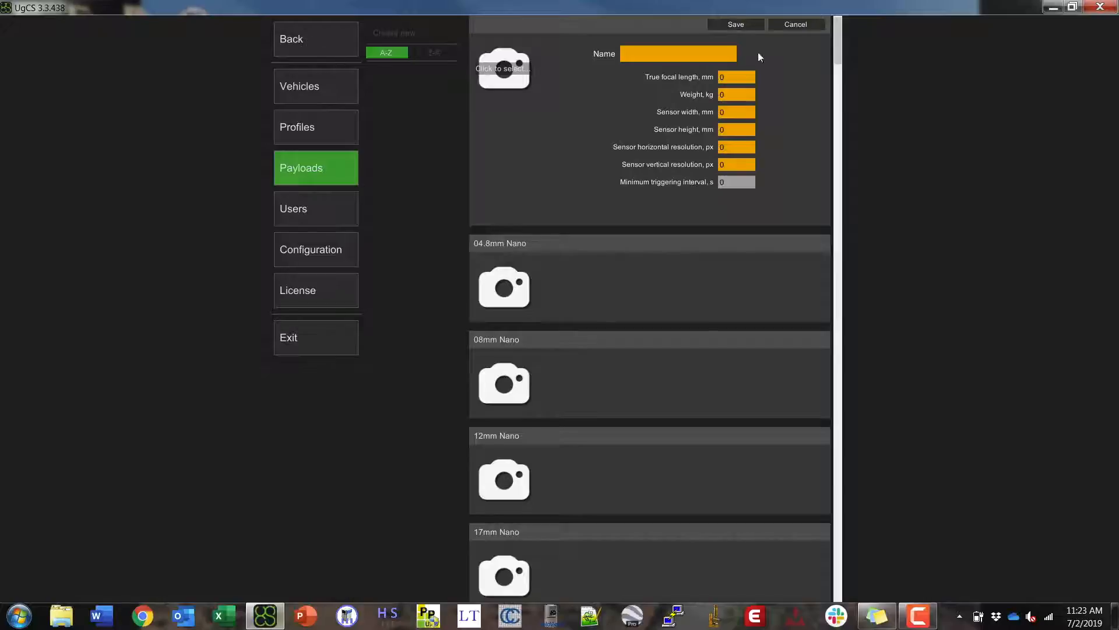
pyautogui.click(807, 24)
pyautogui.moveTo(570, 129)
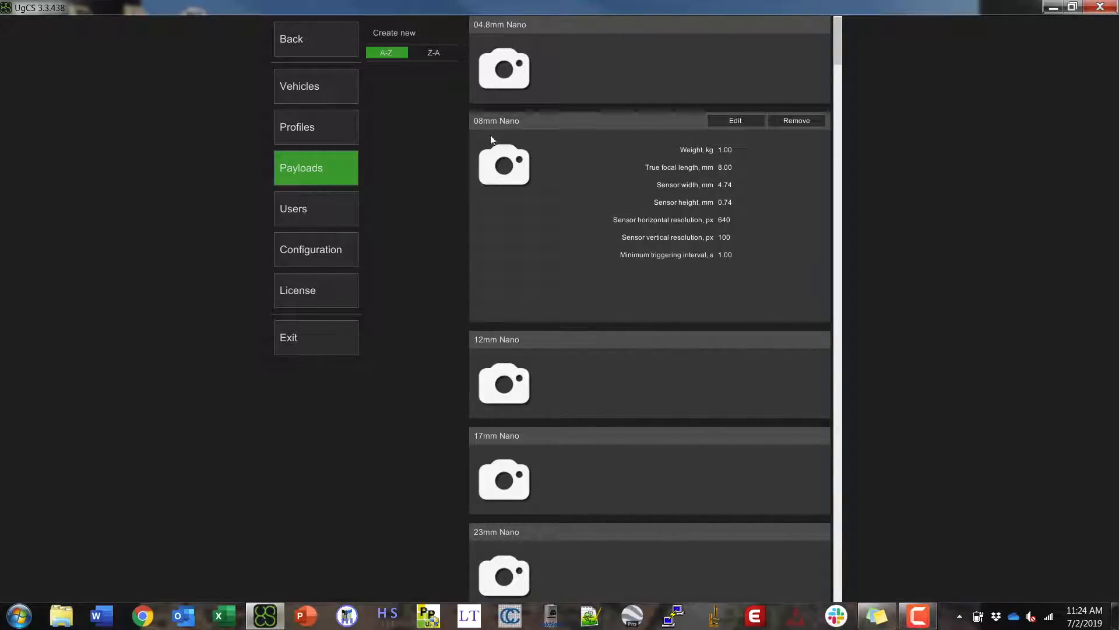
# - Edit the DJI Matrice 600 vehicle profile and add the 8mm Nano camera payload
pyautogui.click(299, 124)
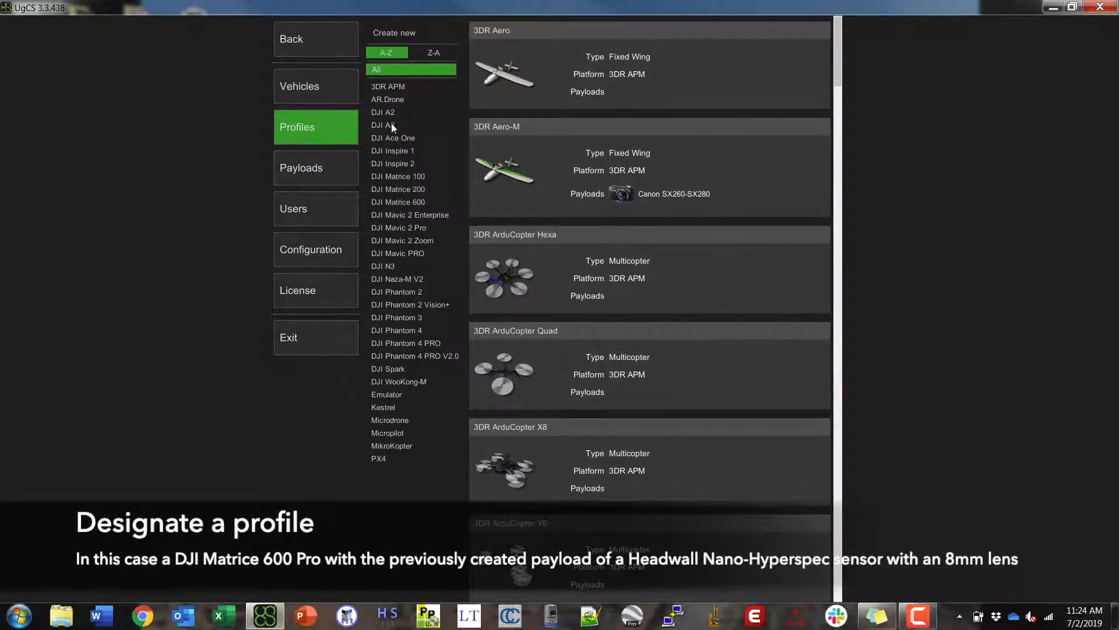
pyautogui.click(403, 201)
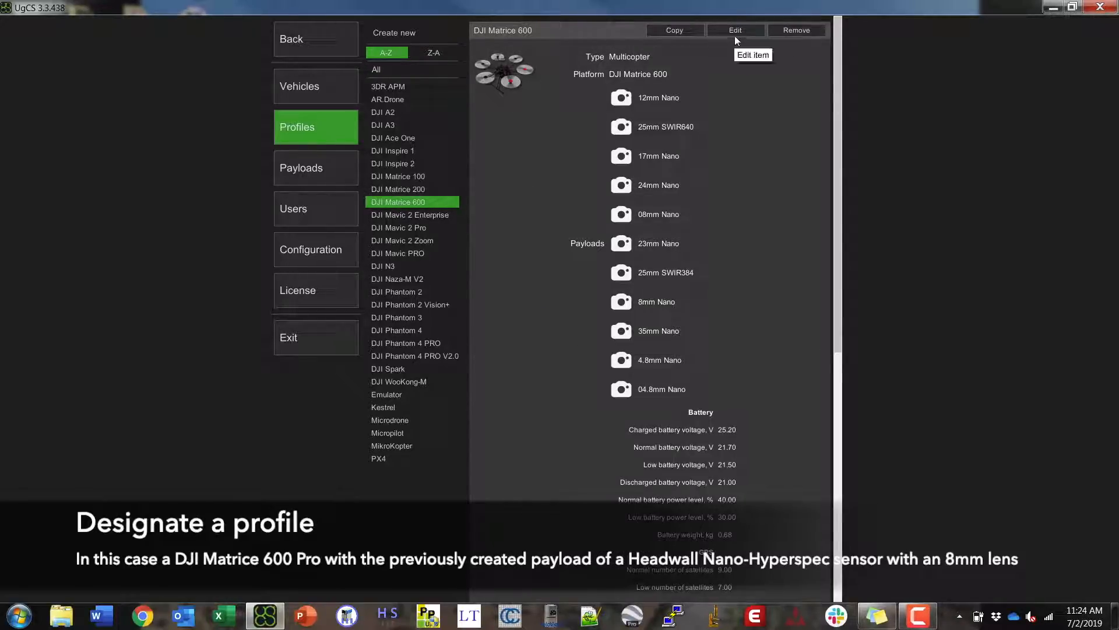
pyautogui.click(736, 33)
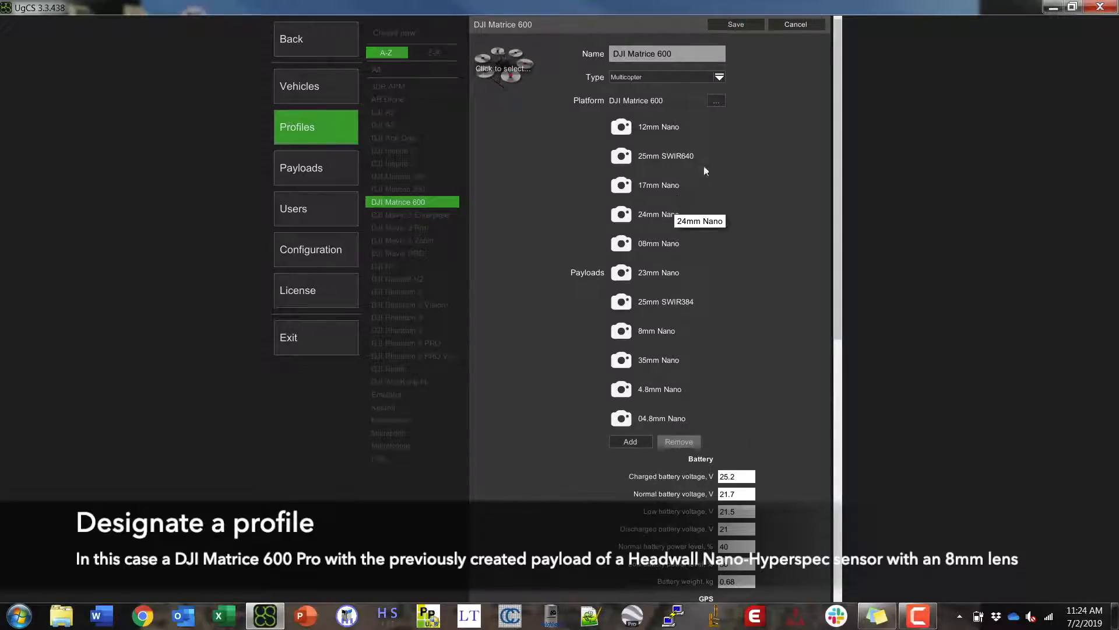
pyautogui.click(635, 442)
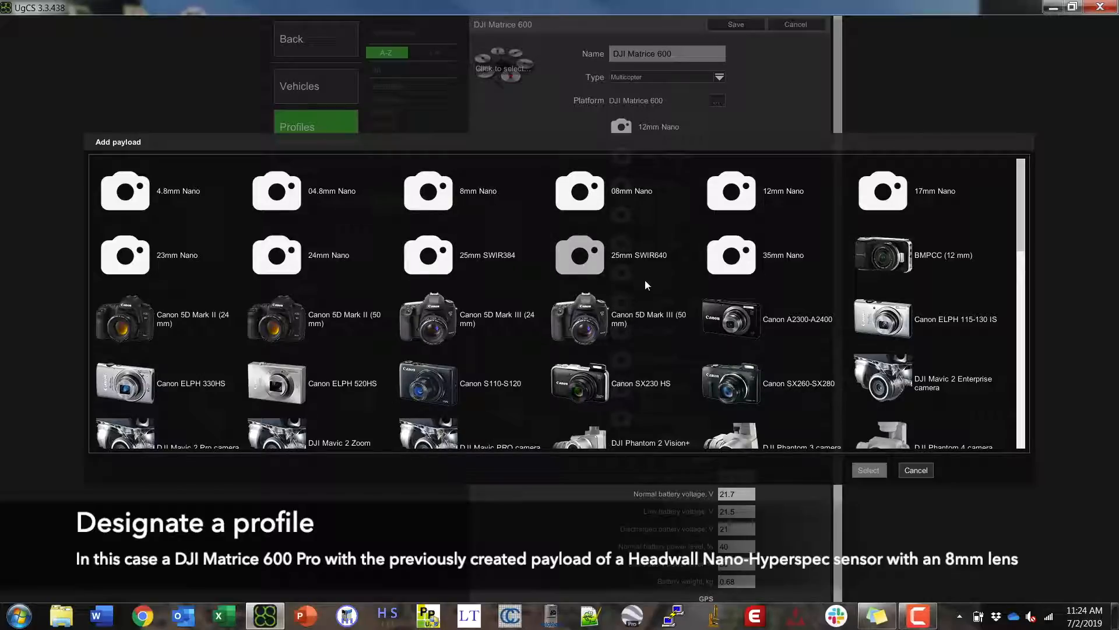
pyautogui.click(621, 274)
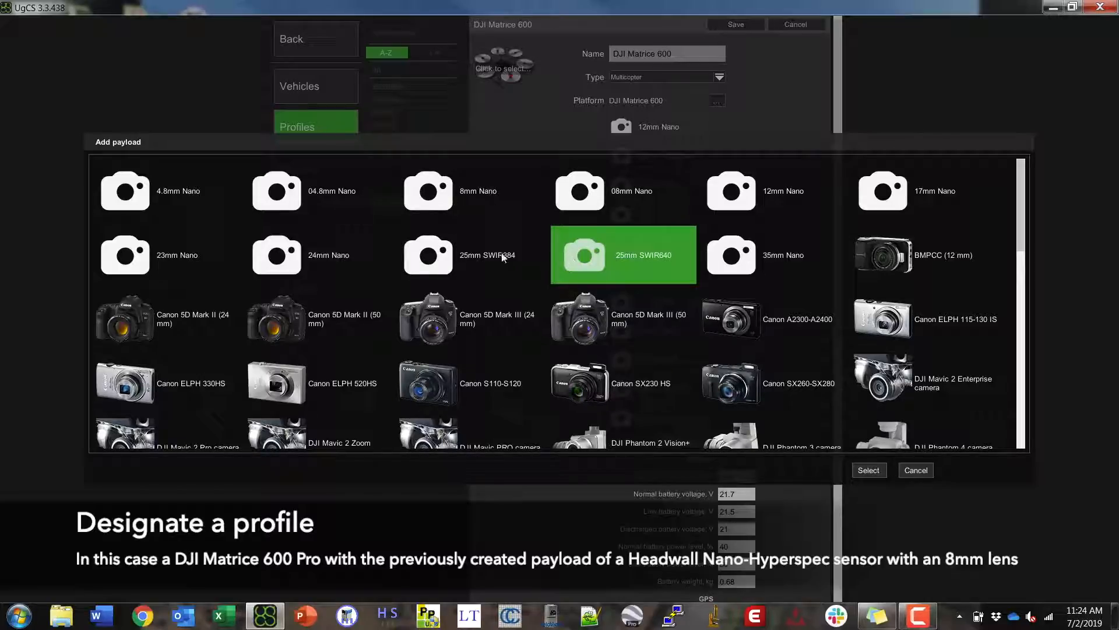
pyautogui.click(443, 187)
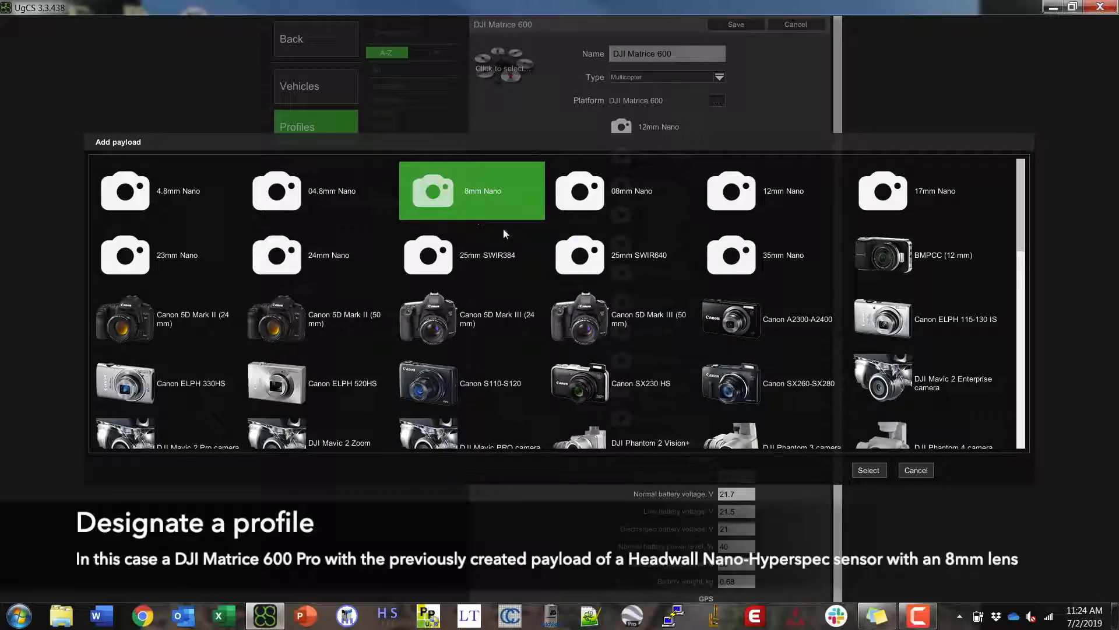
pyautogui.click(869, 470)
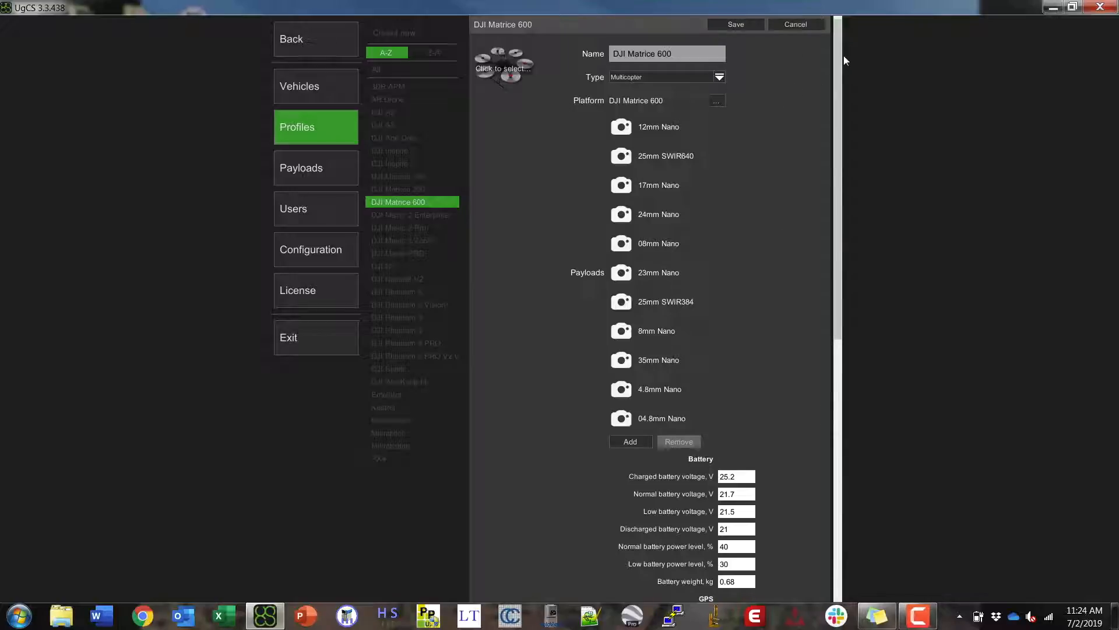
# - Check the profile's 4000 m fence radius, leave it unchanged, and save the DJI Matrice 600 profile
pyautogui.moveTo(839, 46); pyautogui.dragTo(849, 336)
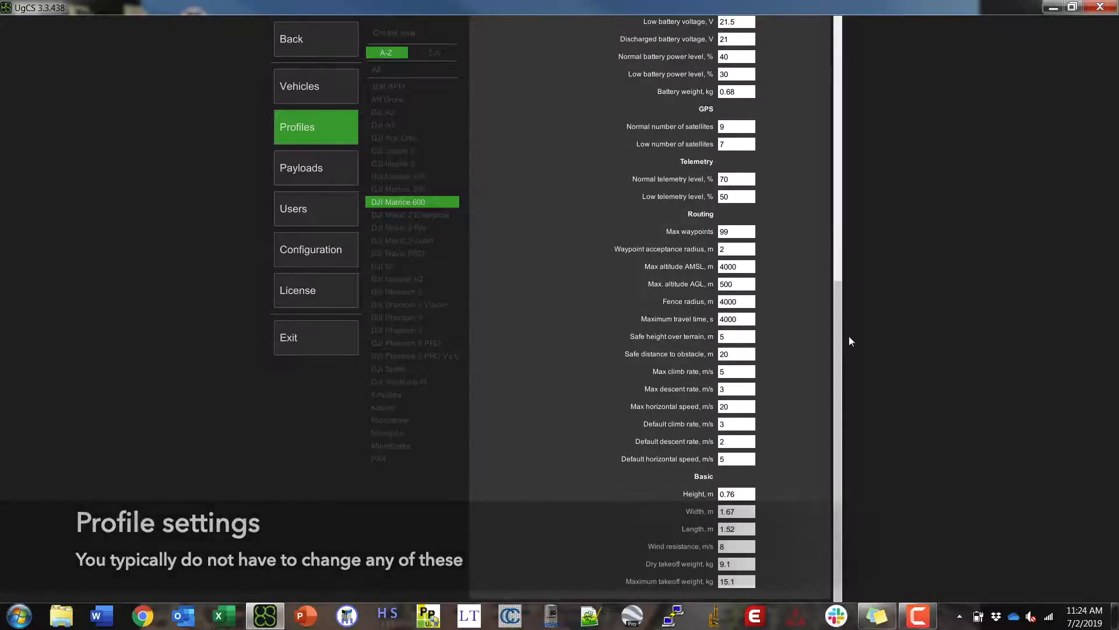
pyautogui.click(745, 306)
pyautogui.click(745, 300)
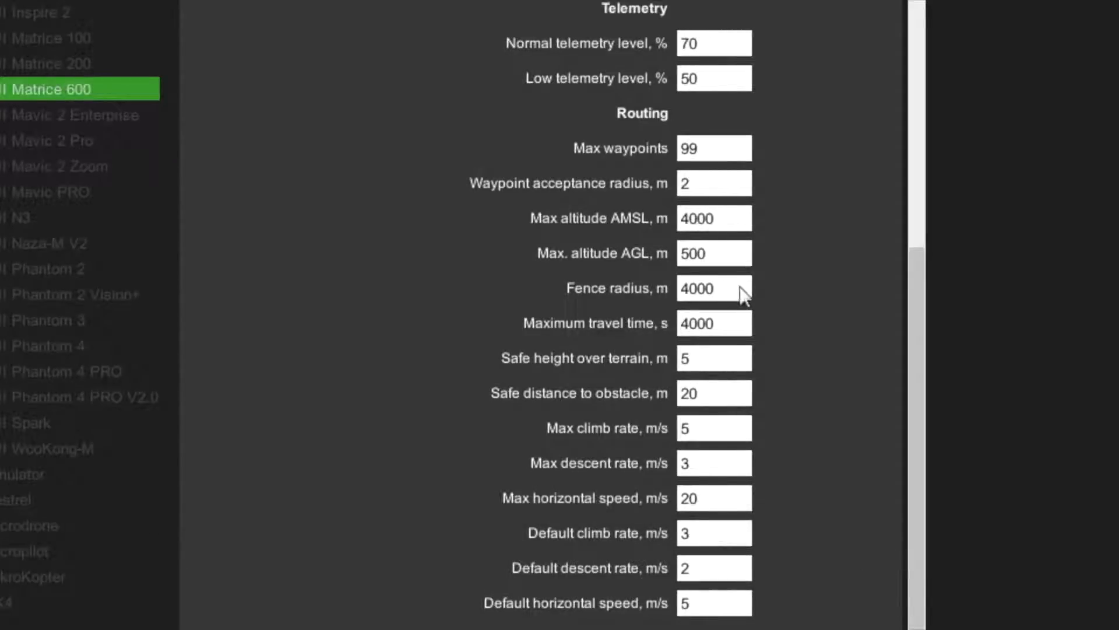
pyautogui.doubleClick(688, 295)
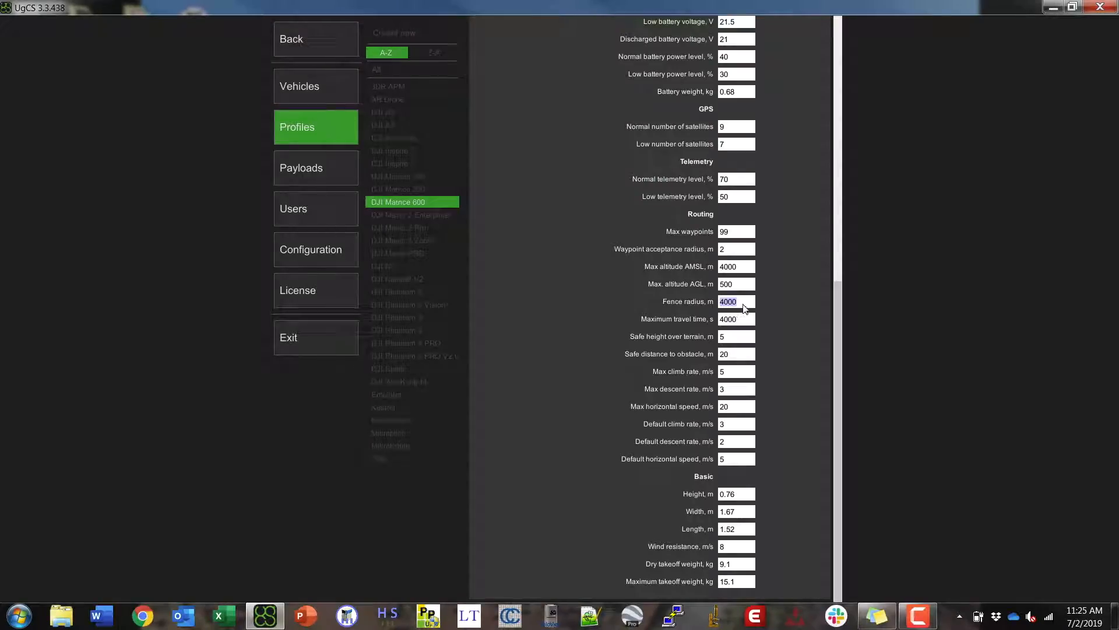
pyautogui.click(741, 296)
pyautogui.moveTo(838, 328); pyautogui.dragTo(824, 48)
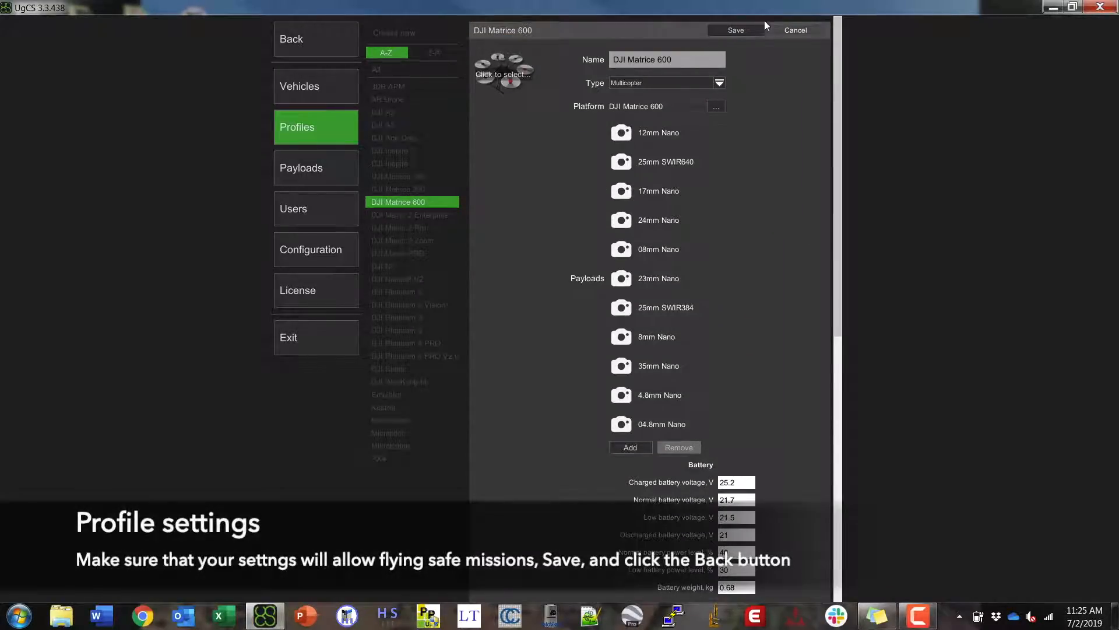
pyautogui.click(736, 29)
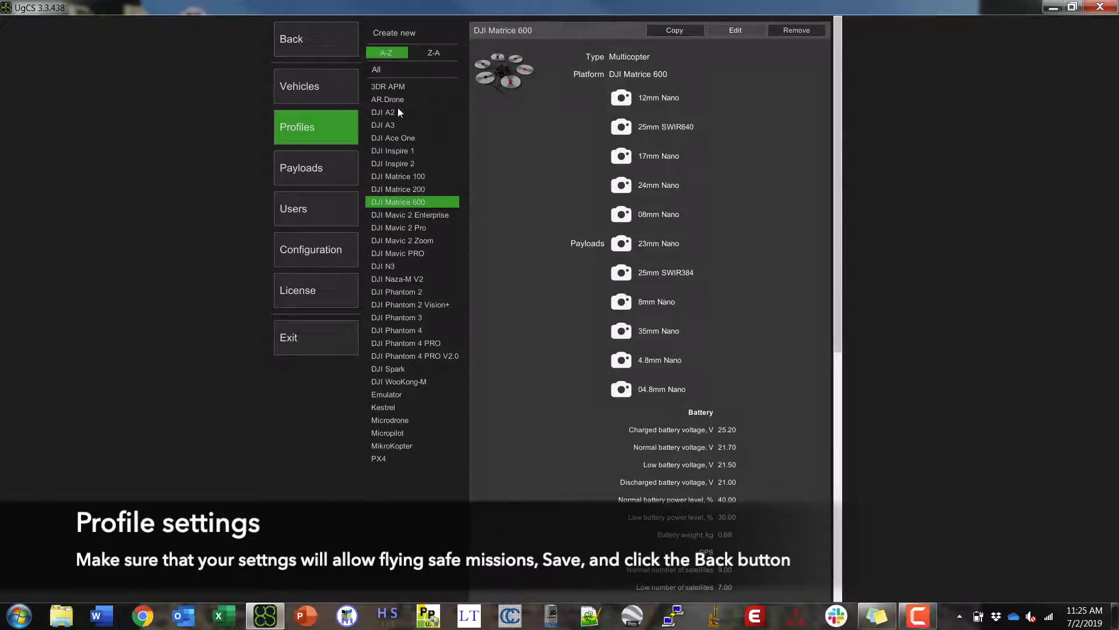
# - Start a new route named 'Test' using the DJI Matrice 600 profile
pyautogui.click(293, 37)
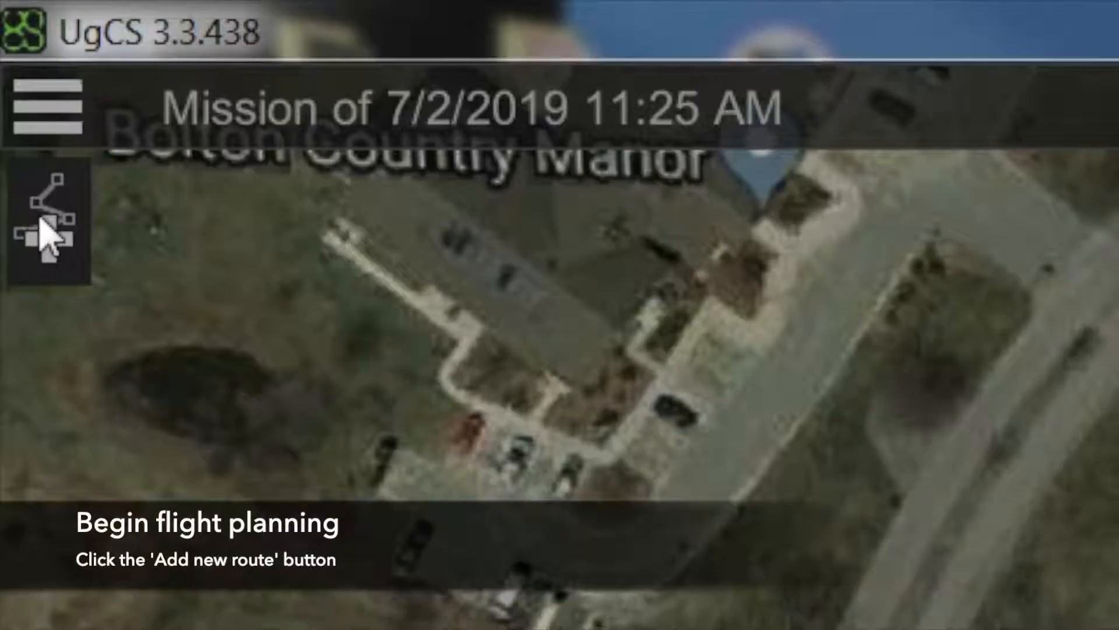
pyautogui.click(47, 233)
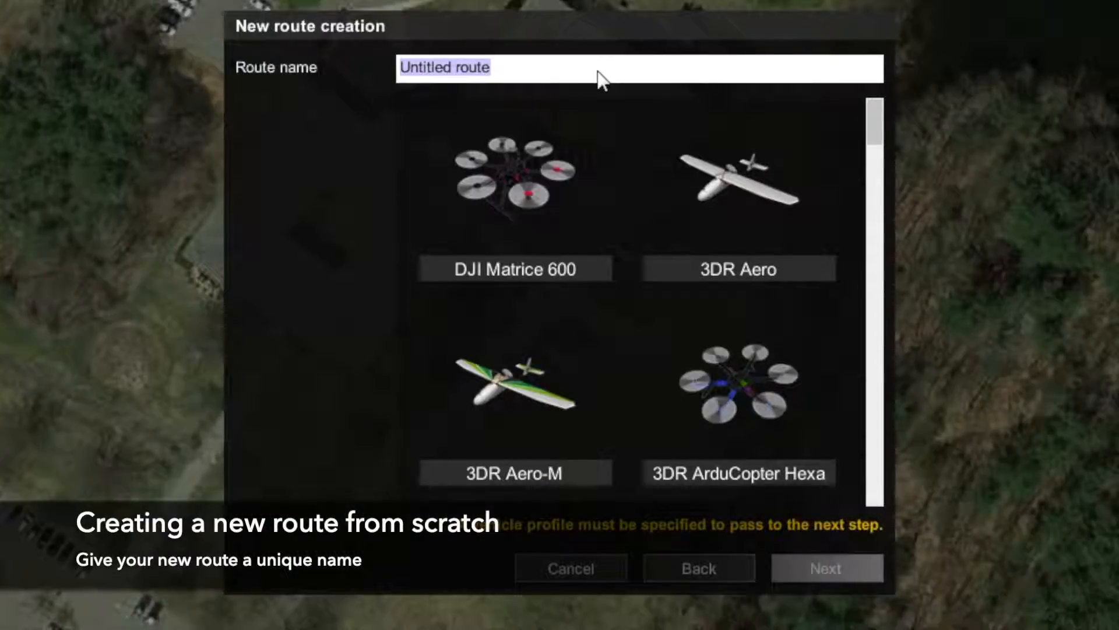
pyautogui.write('Tdest')
pyautogui.press('BackSpace')
pyautogui.press('BackSpace')
pyautogui.press('BackSpace')
pyautogui.press('BackSpace')
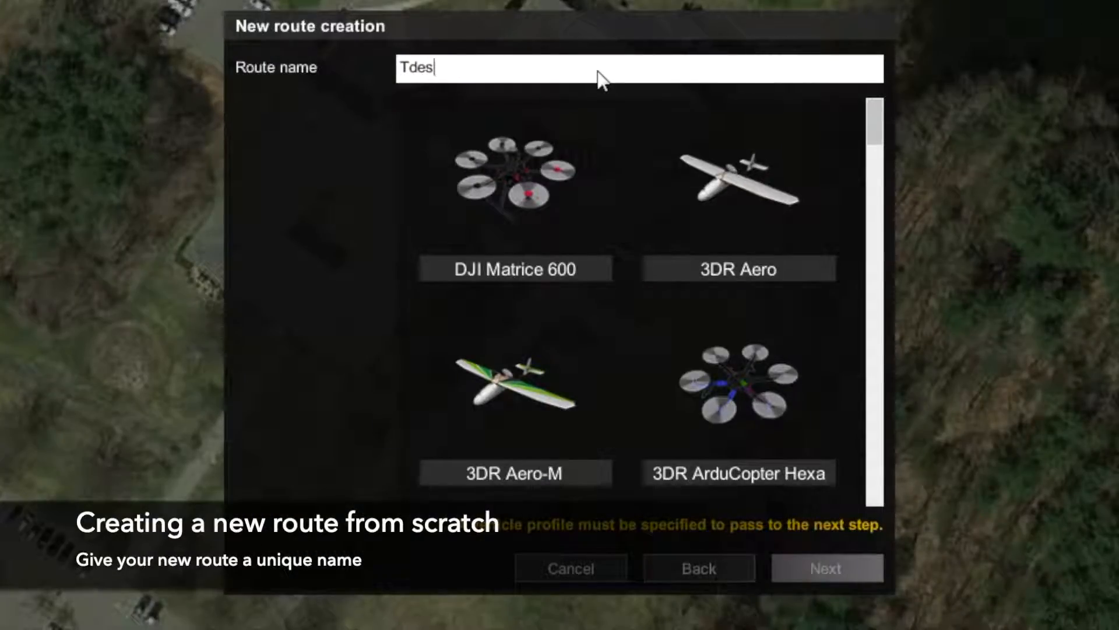
pyautogui.write('est')
pyautogui.click(521, 192)
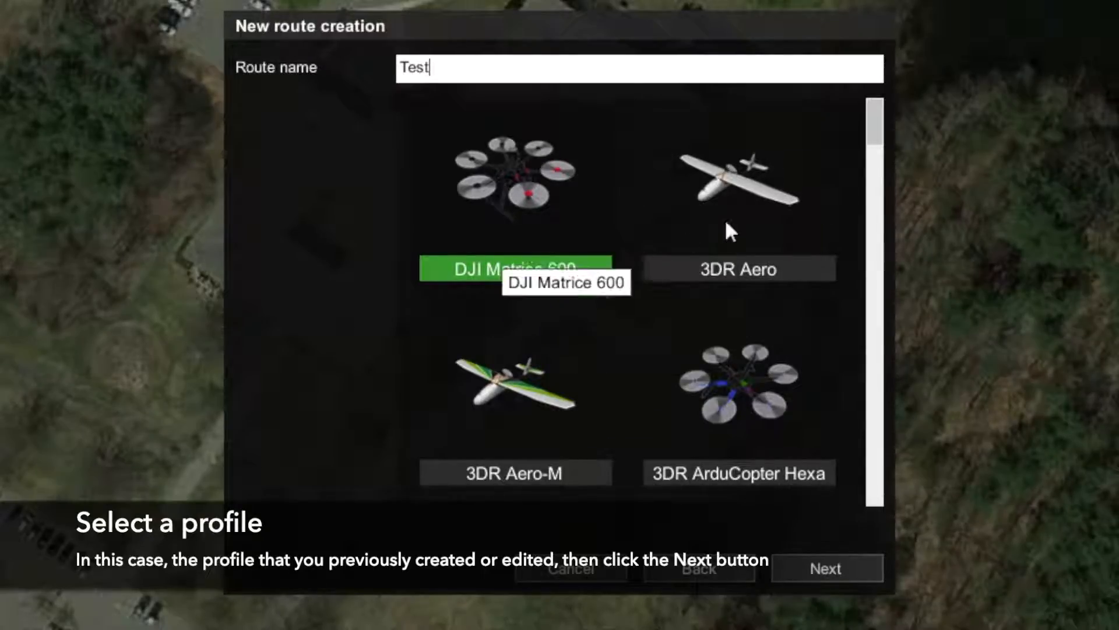
pyautogui.moveTo(878, 138)
pyautogui.mouseDown()
pyautogui.moveTo(885, 269)
pyautogui.moveTo(897, 132)
pyautogui.mouseUp()
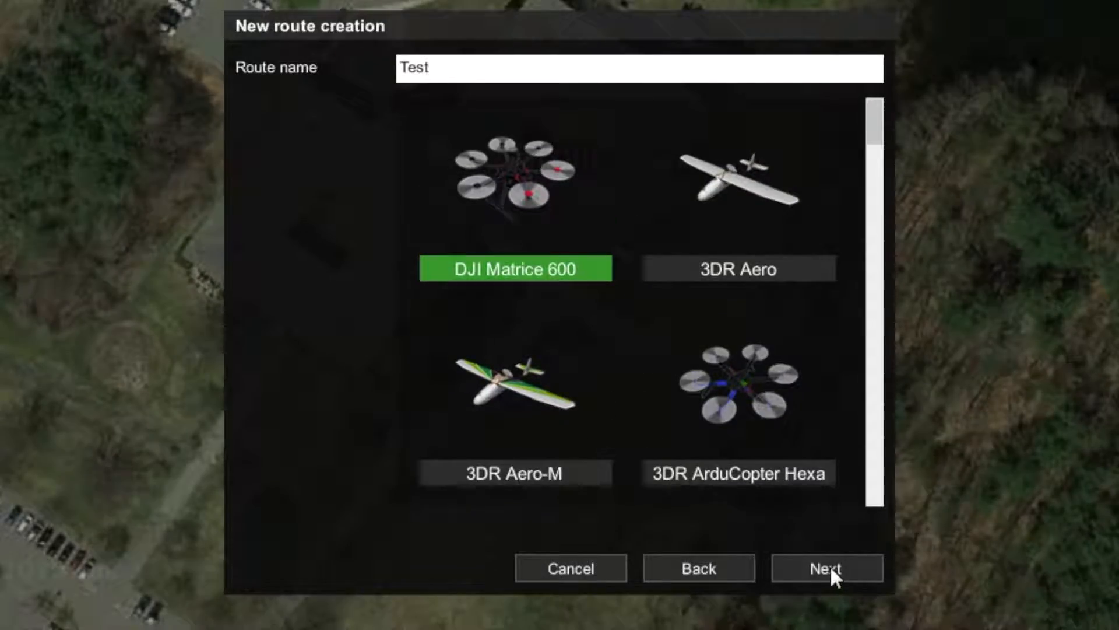
# - Set maximum altitude to 120 m, keep 50 m emergency return altitude, and create the route
pyautogui.click(830, 566)
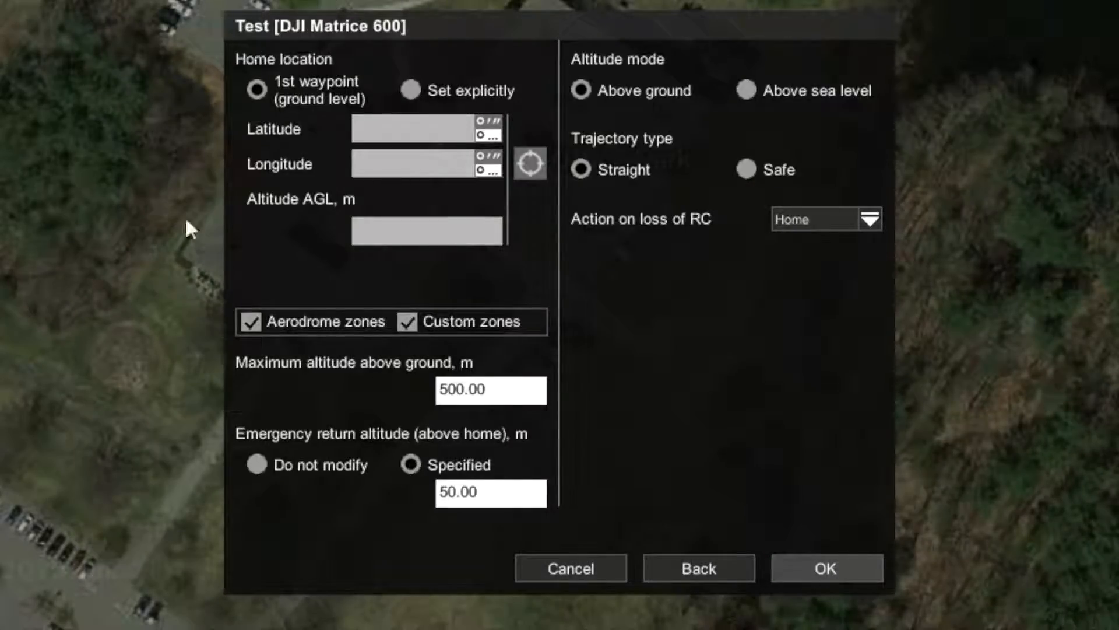
pyautogui.click(509, 389)
pyautogui.press('BackSpace')
pyautogui.press('BackSpace')
pyautogui.press('BackSpace')
pyautogui.press('BackSpace')
pyautogui.press('BackSpace')
pyautogui.press('BackSpace')
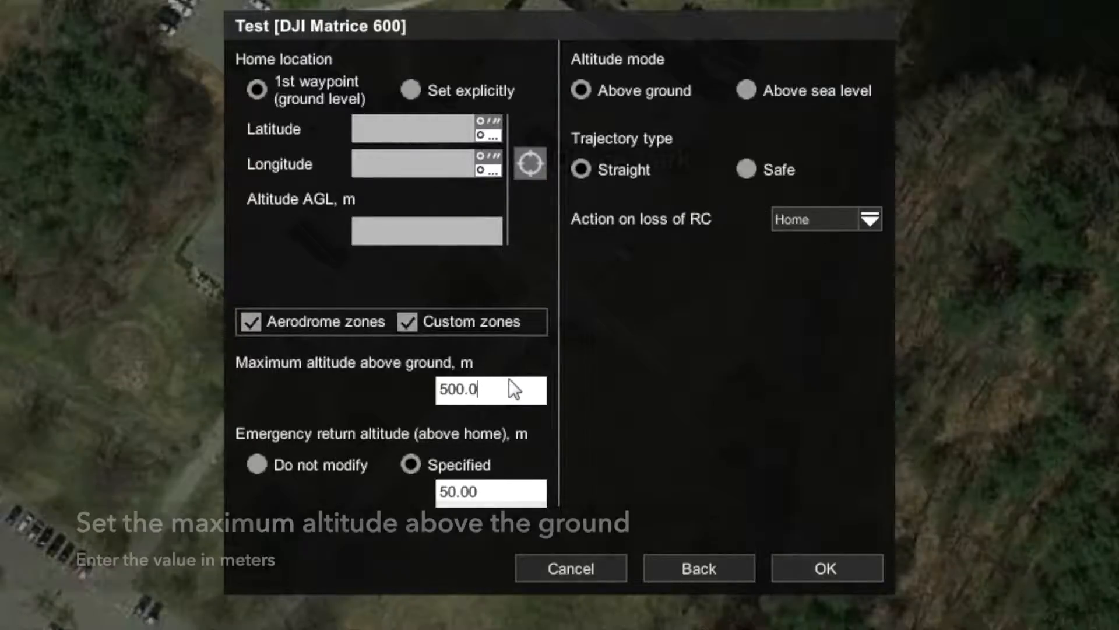
pyautogui.write('120')
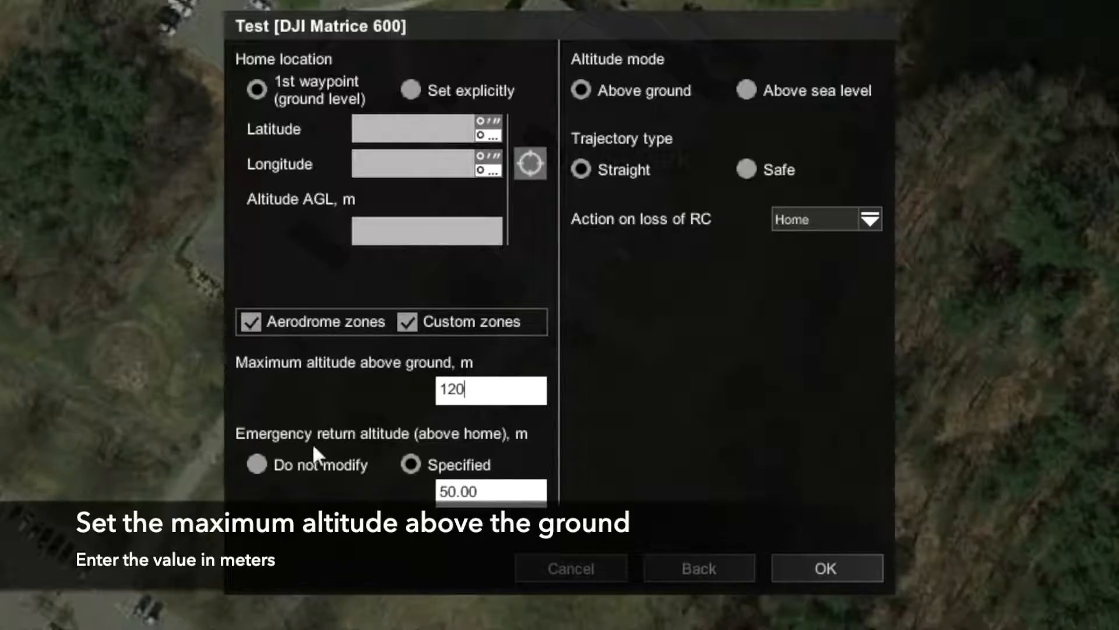
pyautogui.click(490, 488)
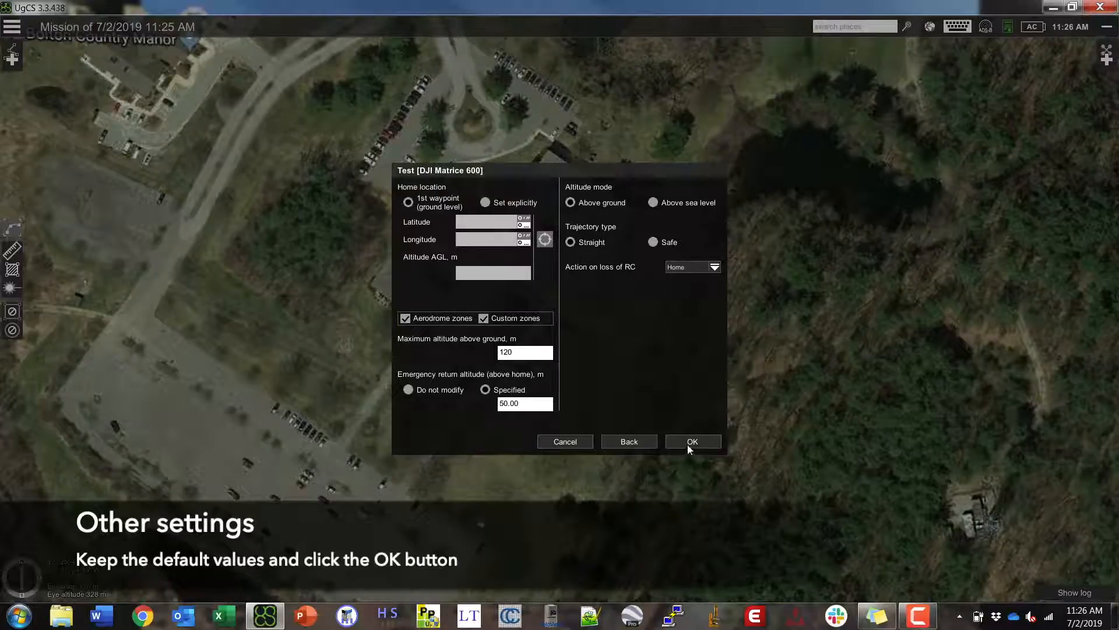
pyautogui.click(690, 441)
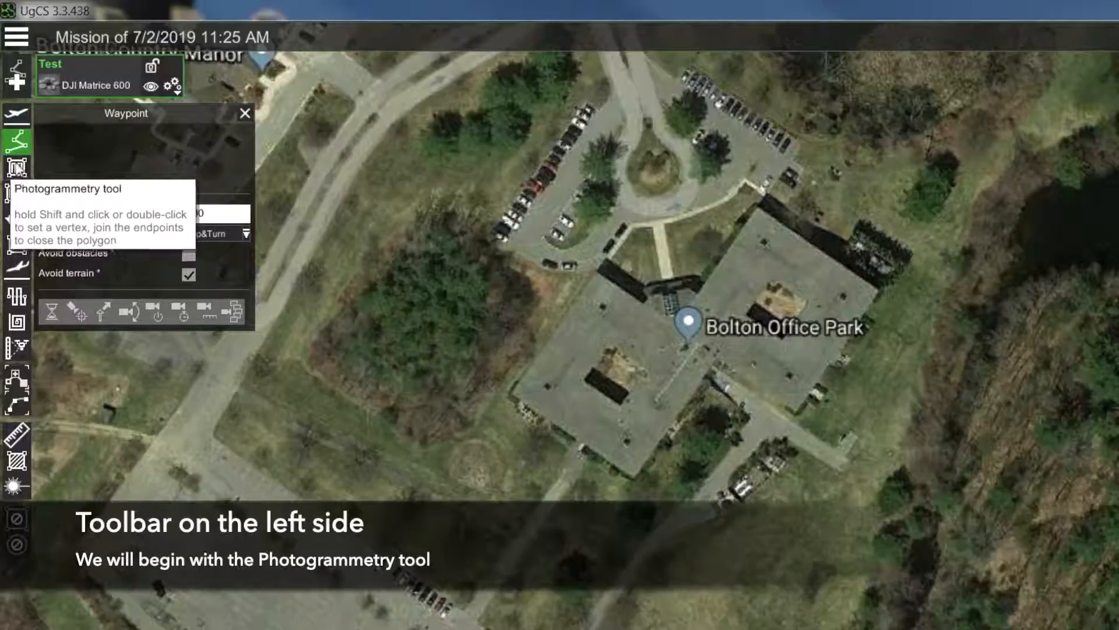
# - Draw a closed four-corner photogrammetry area over the grassy field below the office park
pyautogui.click(17, 170)
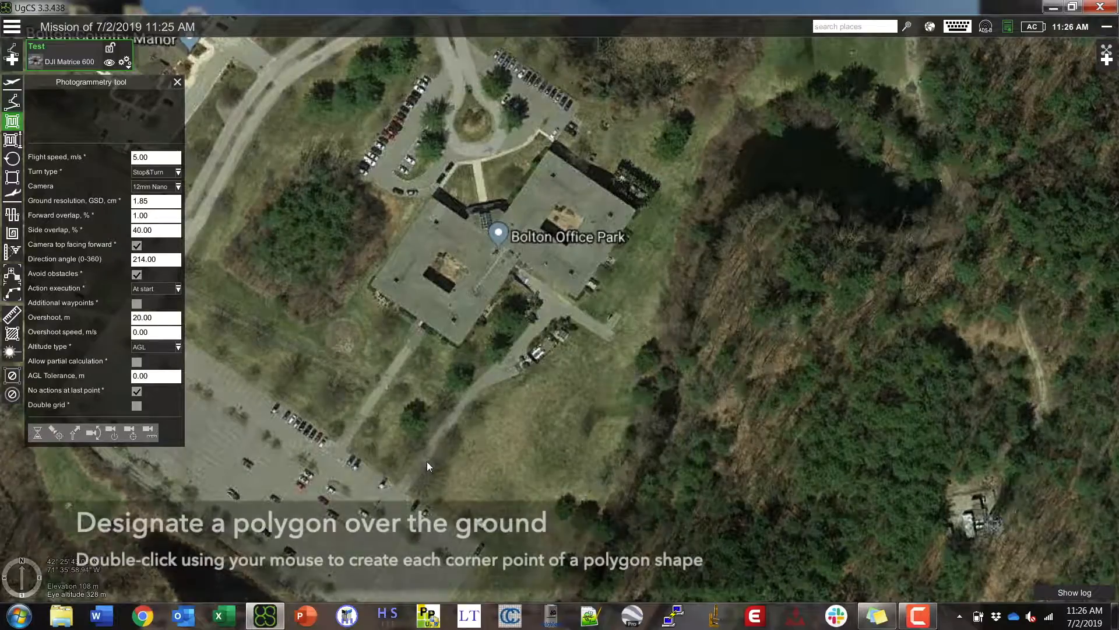
pyautogui.doubleClick(427, 463)
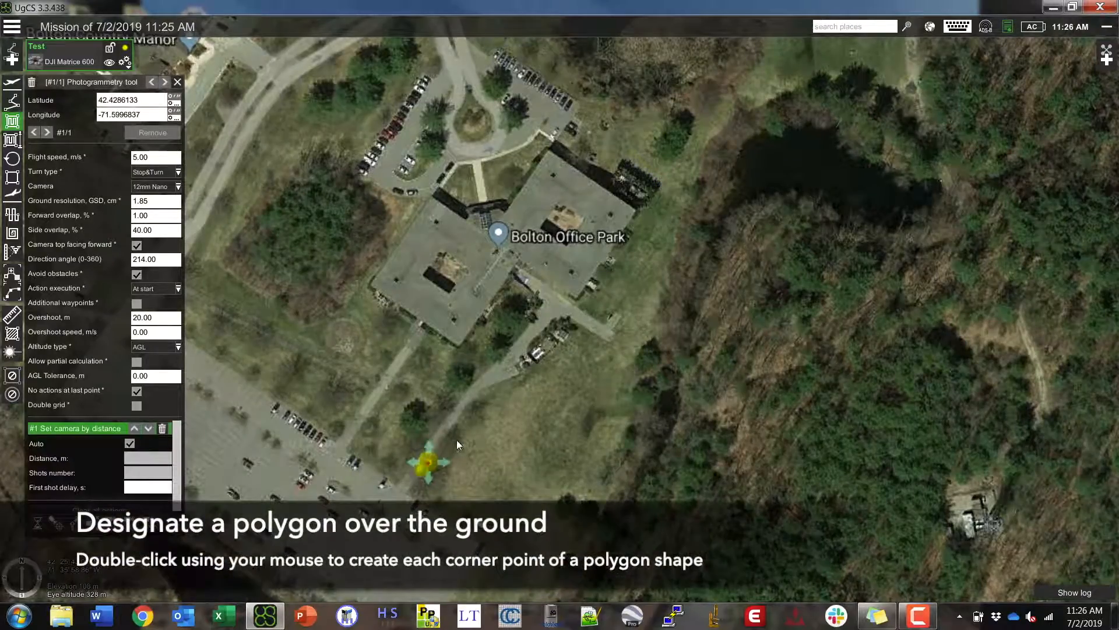
pyautogui.doubleClick(491, 386)
pyautogui.doubleClick(561, 421)
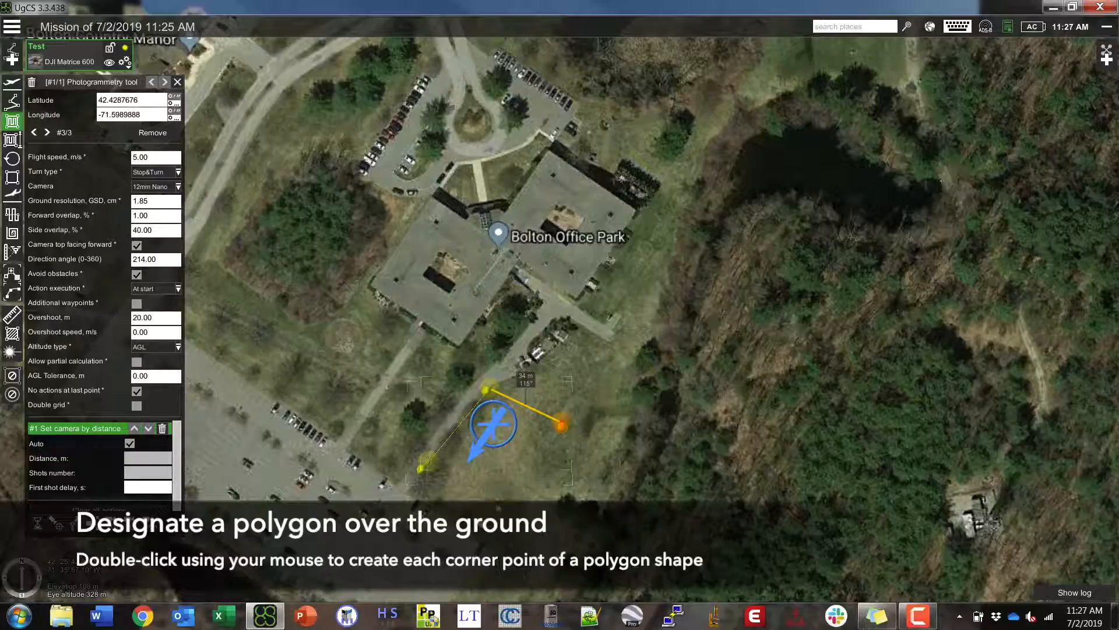
pyautogui.doubleClick(510, 506)
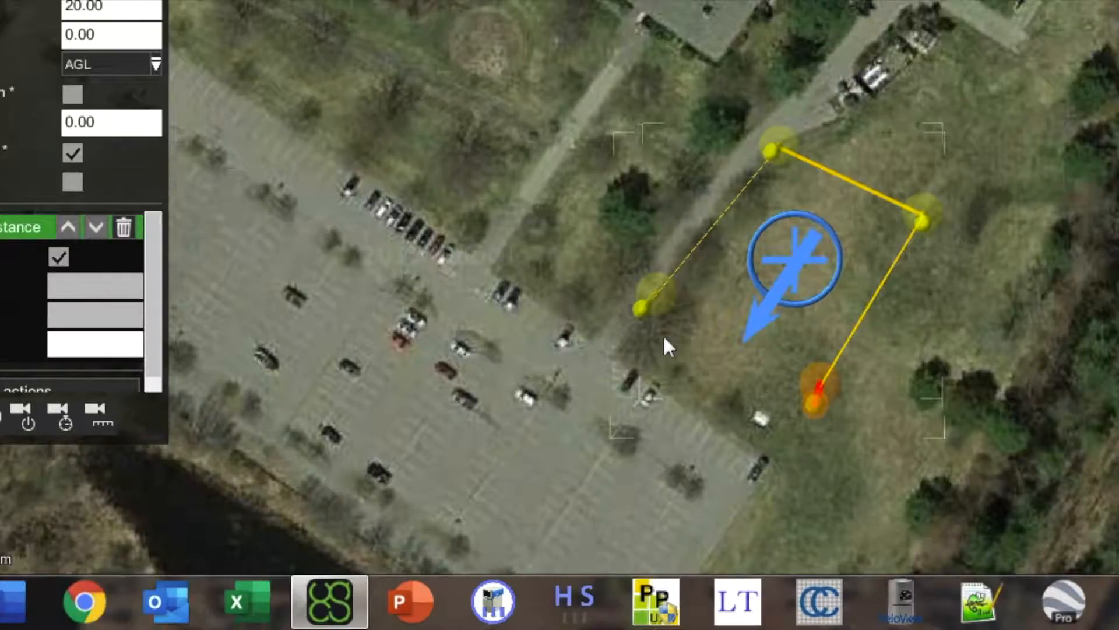
pyautogui.doubleClick(689, 361)
pyautogui.moveTo(698, 348); pyautogui.dragTo(673, 253)
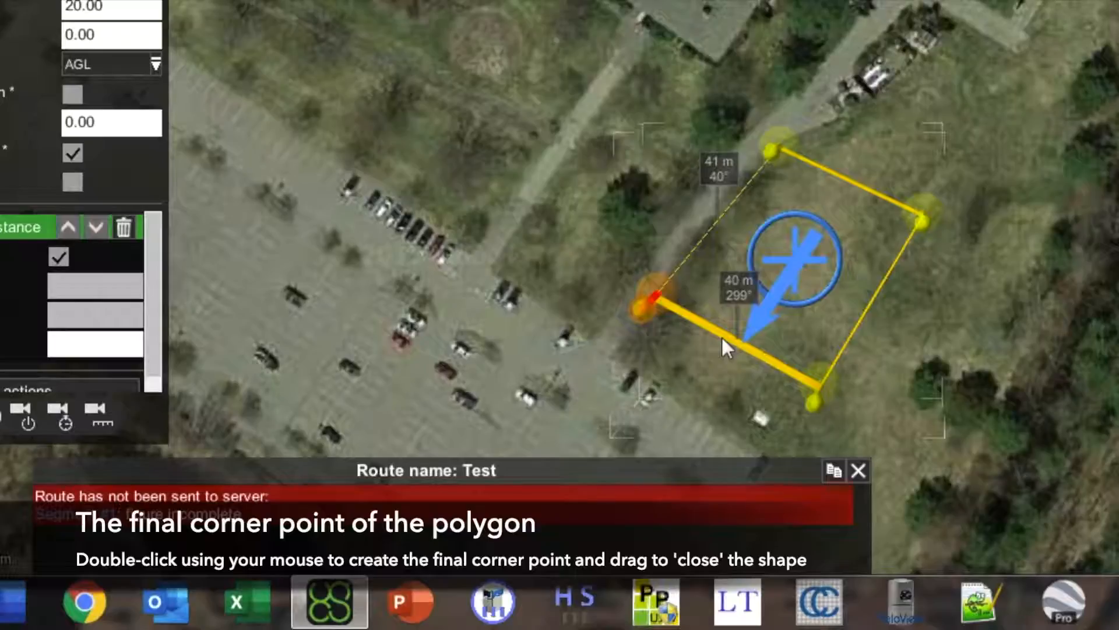
# - Pan and rotate the map so the survey area's flight lines run horizontally
pyautogui.moveTo(609, 481)
pyautogui.mouseDown()
pyautogui.moveTo(628, 439)
pyautogui.moveTo(636, 328)
pyautogui.mouseUp()
pyautogui.moveTo(657, 393)
pyautogui.mouseDown(button='middle')
pyautogui.moveTo(579, 391)
pyautogui.moveTo(525, 316)
pyautogui.moveTo(537, 273)
pyautogui.mouseUp(button='middle')
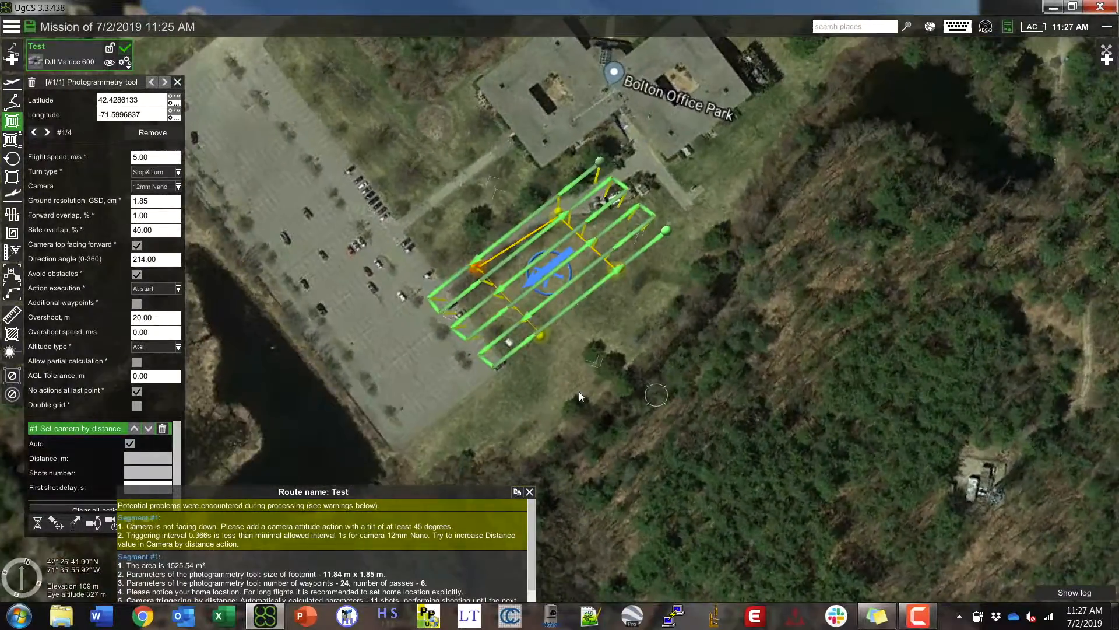
pyautogui.moveTo(678, 412); pyautogui.dragTo(674, 490)
pyautogui.moveTo(673, 469); pyautogui.dragTo(653, 428, button='middle')
pyautogui.moveTo(640, 427); pyautogui.dragTo(606, 446)
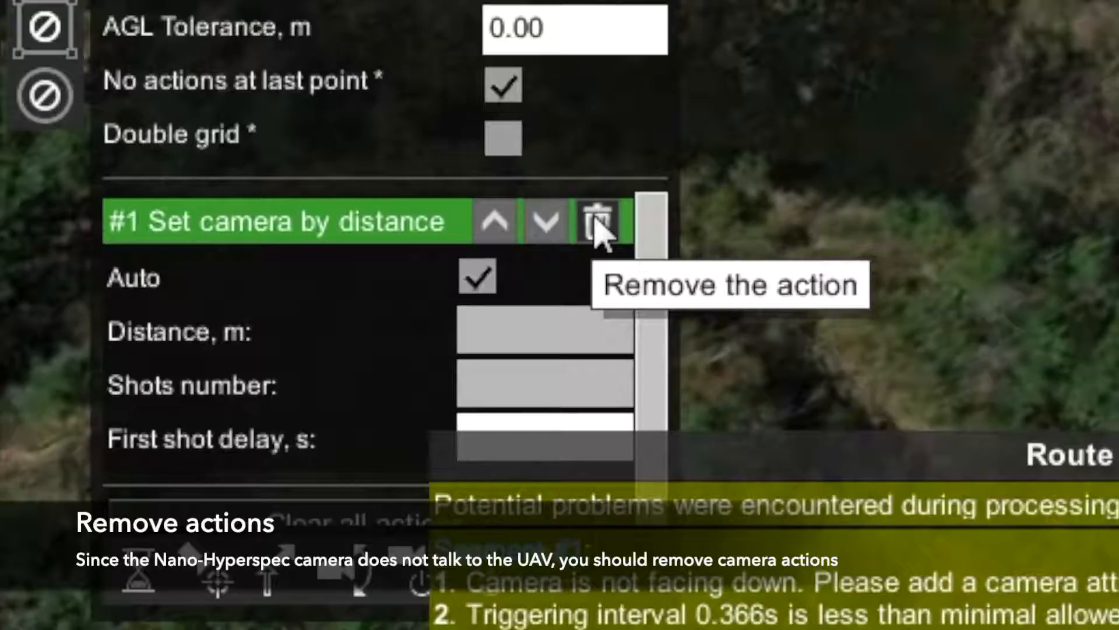
# - Delete the '#1 Set camera by distance' action from the photogrammetry area
pyautogui.click(597, 222)
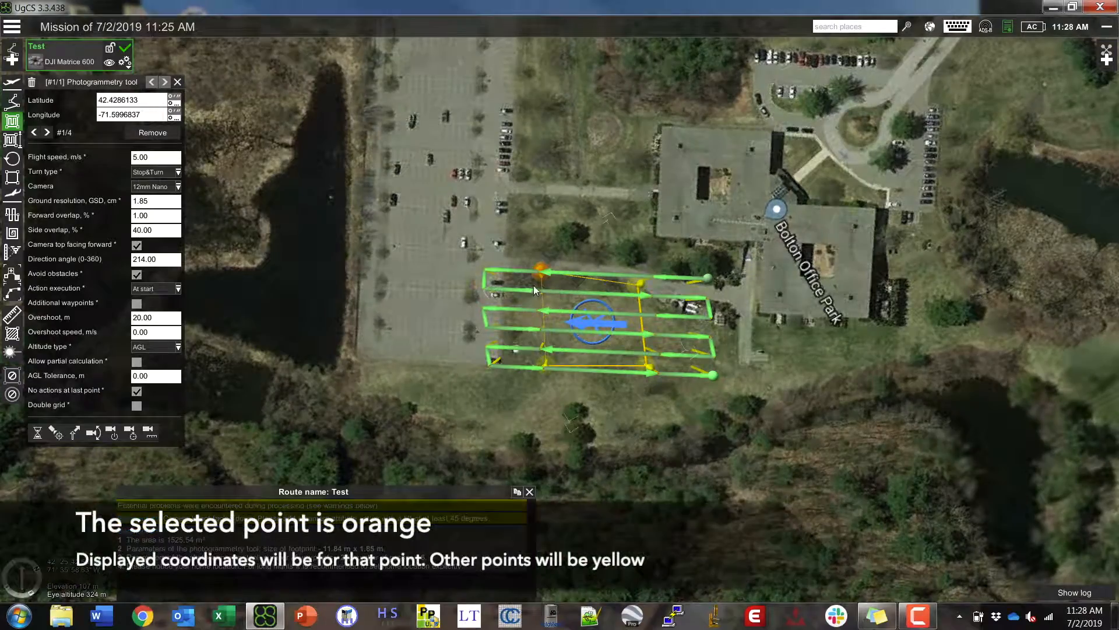
# - Step through the area's corners to #4/4 at 42.4284416, -71.5992565
pyautogui.moveTo(541, 271)
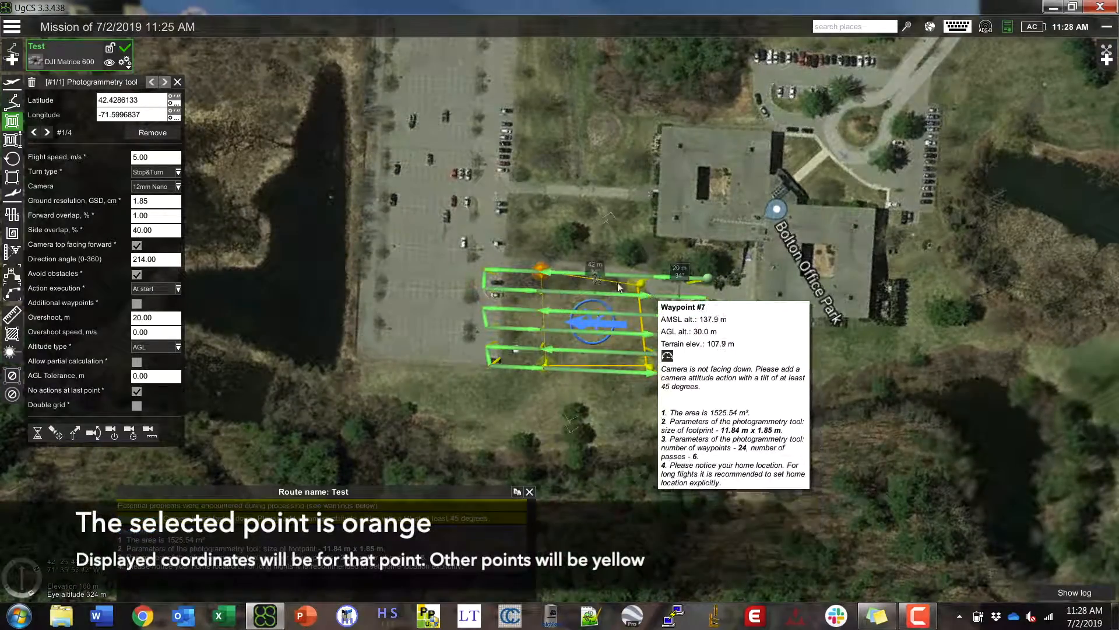
pyautogui.moveTo(542, 292)
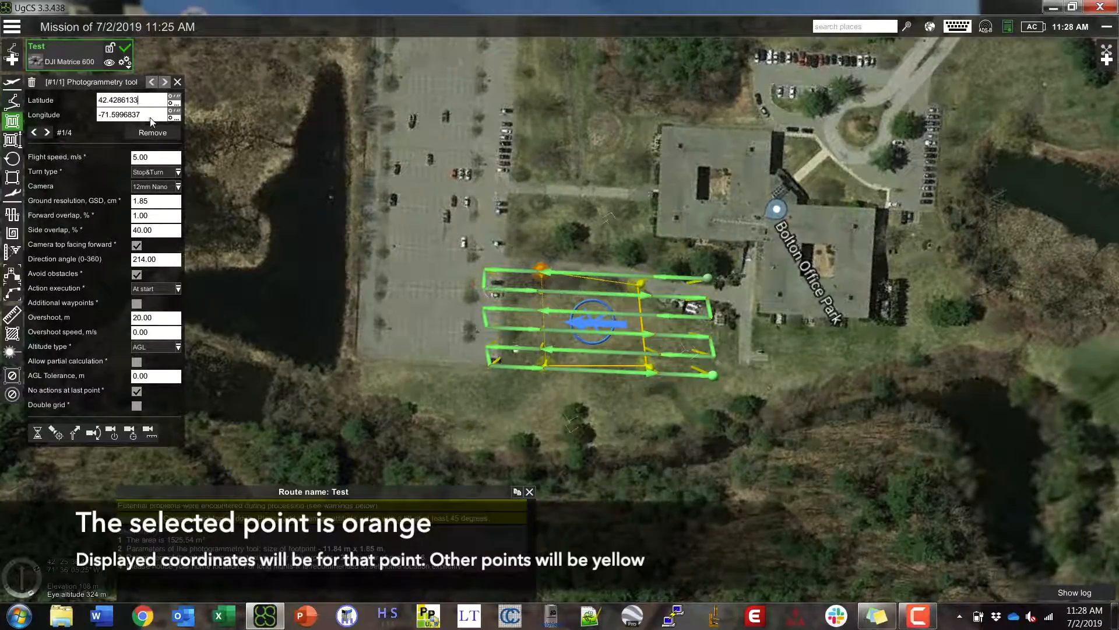
pyautogui.click(146, 103)
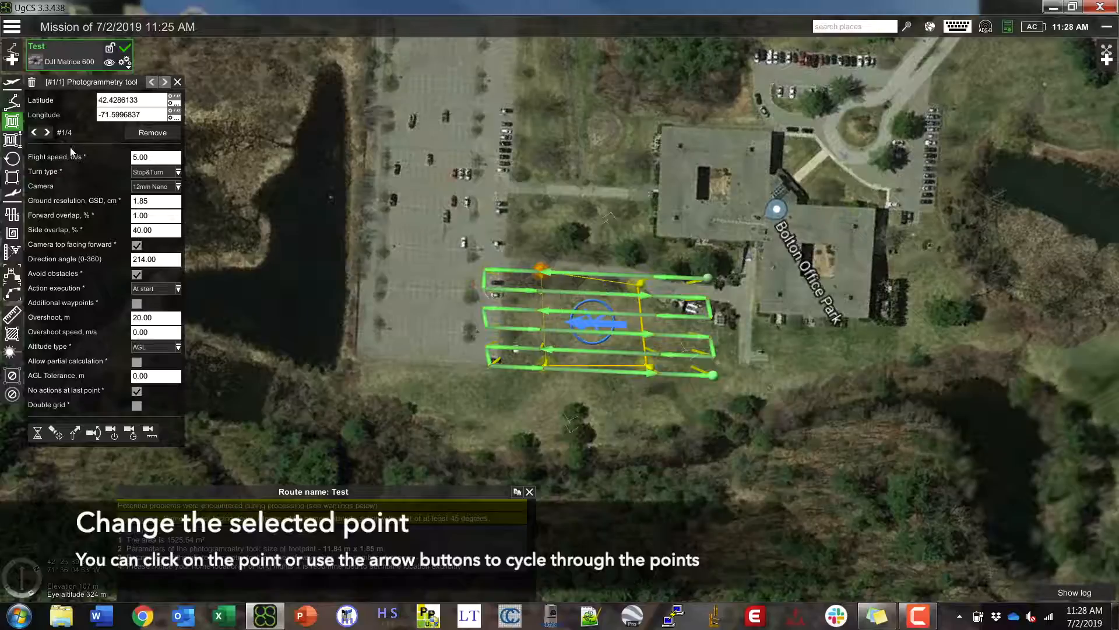
pyautogui.click(47, 133)
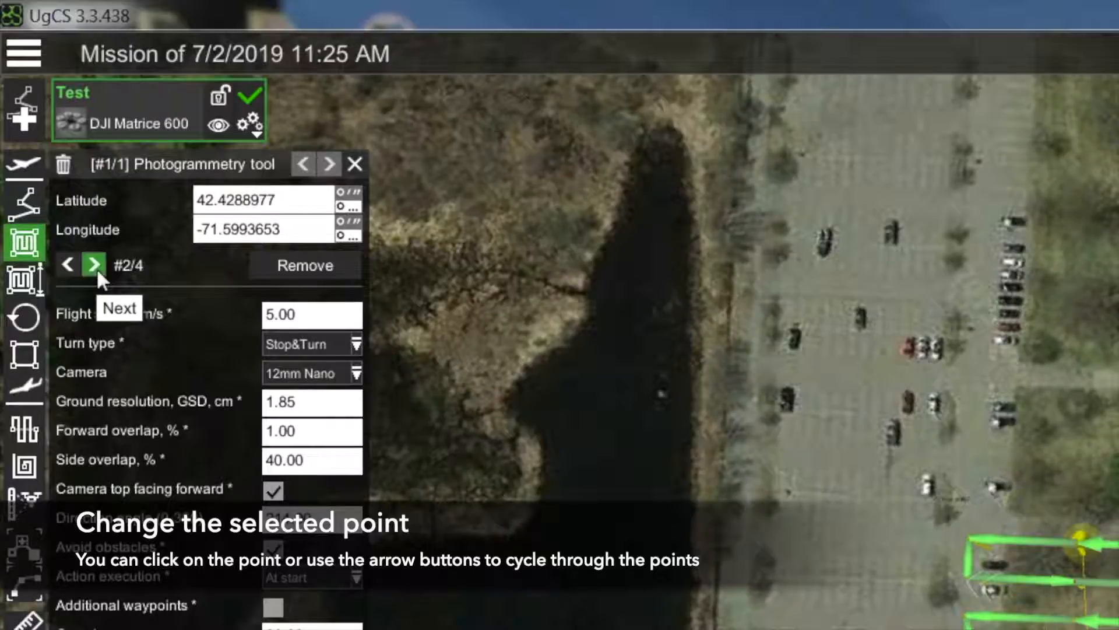
pyautogui.click(95, 267)
pyautogui.click(95, 267)
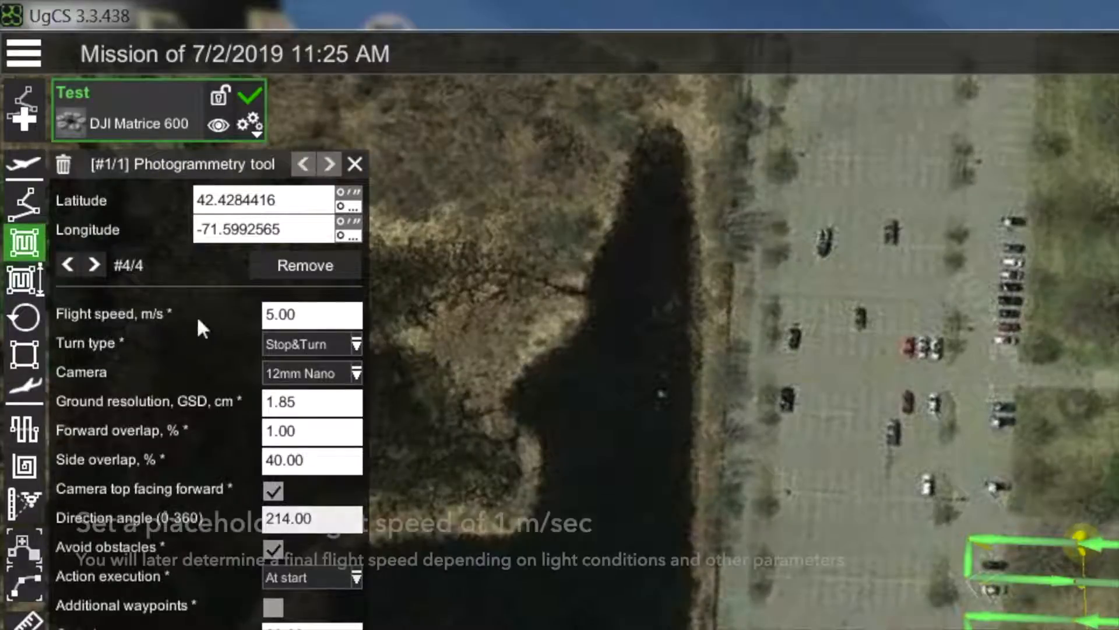
# - Set the survey flight speed to 1 m/s and the turn type to Adaptive Bank Turn
pyautogui.doubleClick(303, 326)
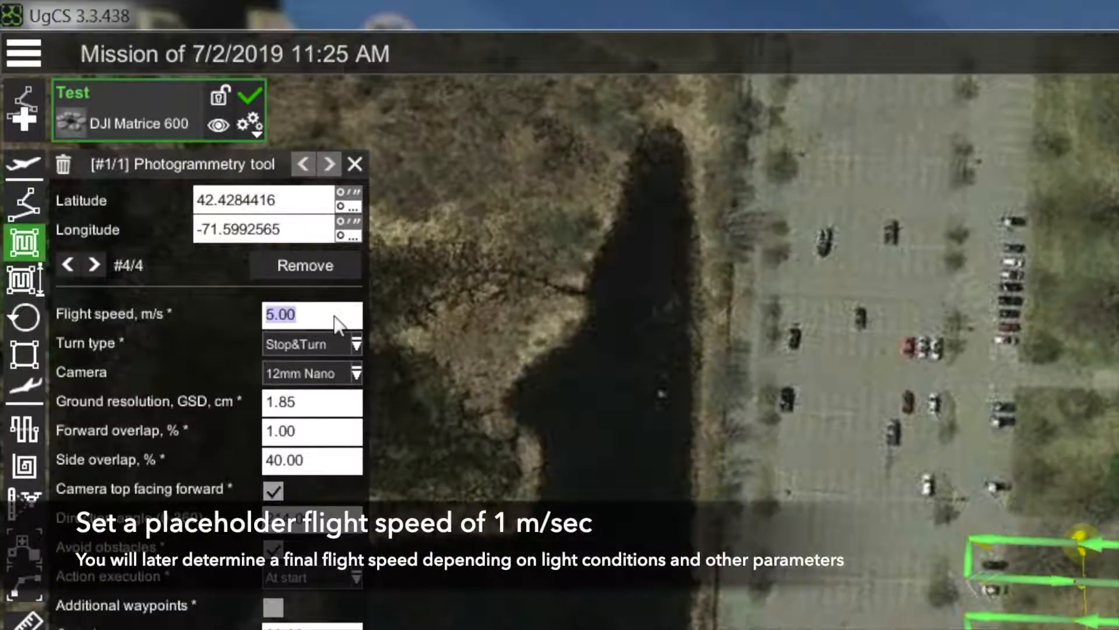
pyautogui.write('1')
pyautogui.press('Return')
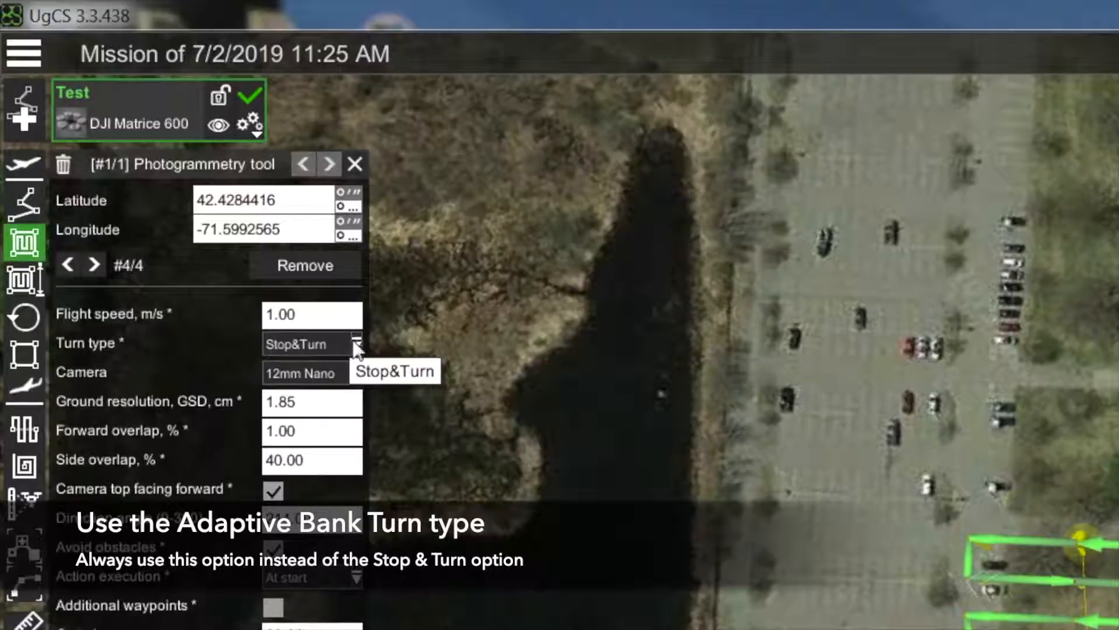
pyautogui.click(353, 343)
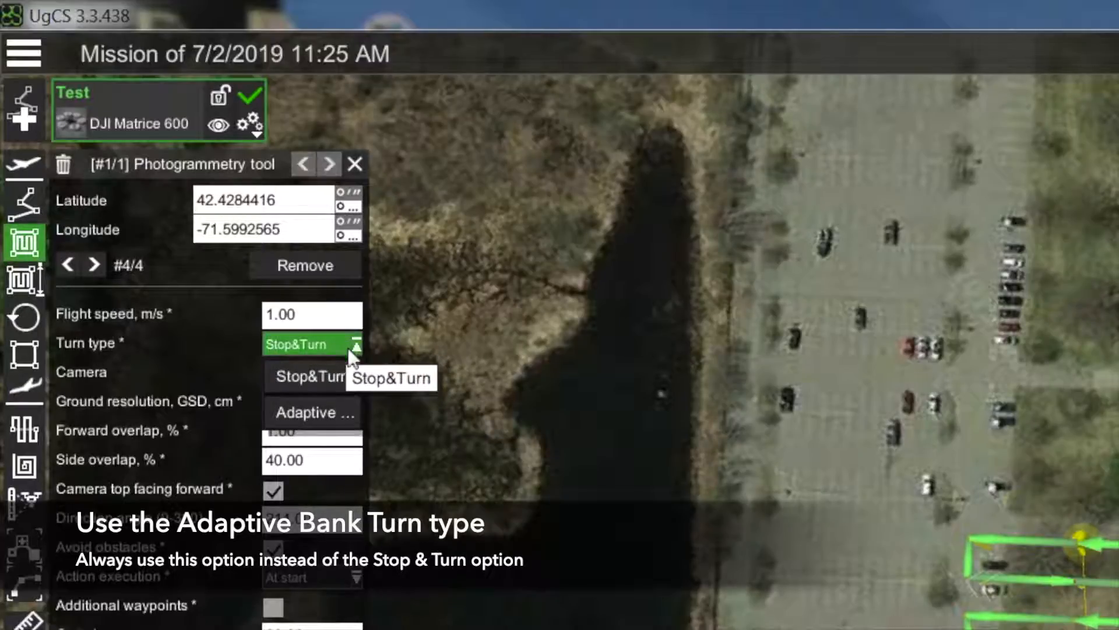
pyautogui.click(314, 410)
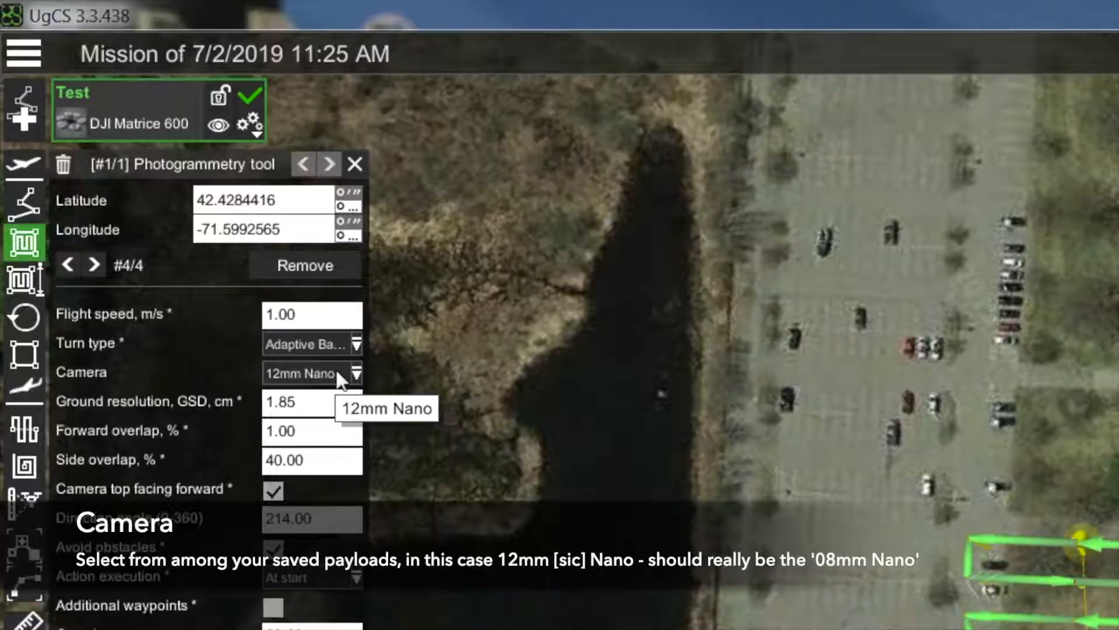
# - Keep the 12mm Nano camera at 1.85 cm GSD and set forward overlap to its 1.00% minimum
pyautogui.click(336, 373)
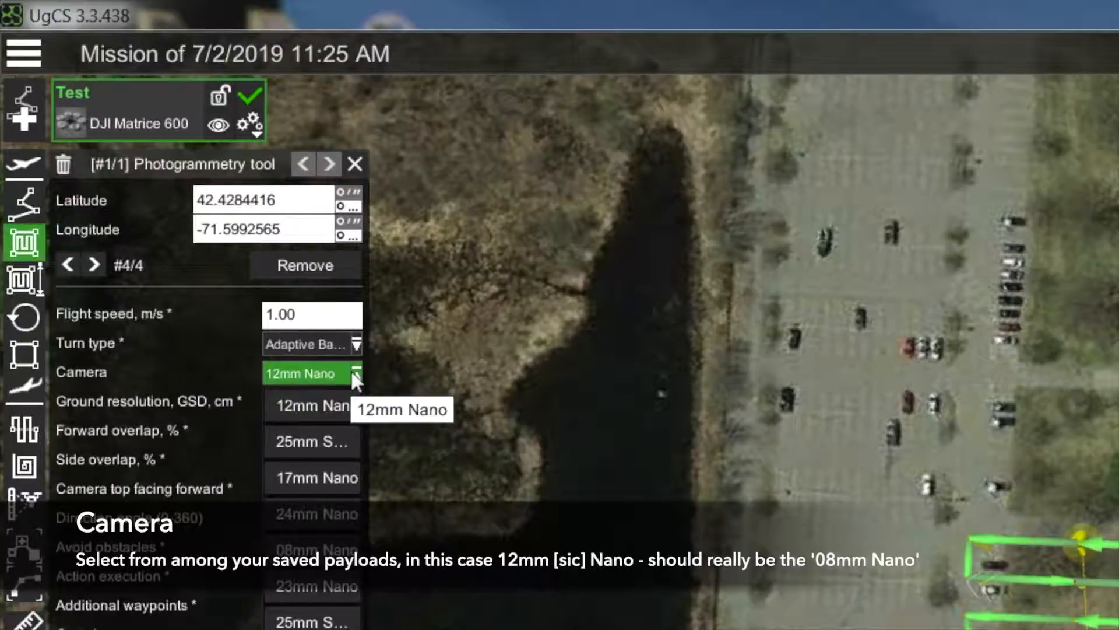
pyautogui.click(322, 405)
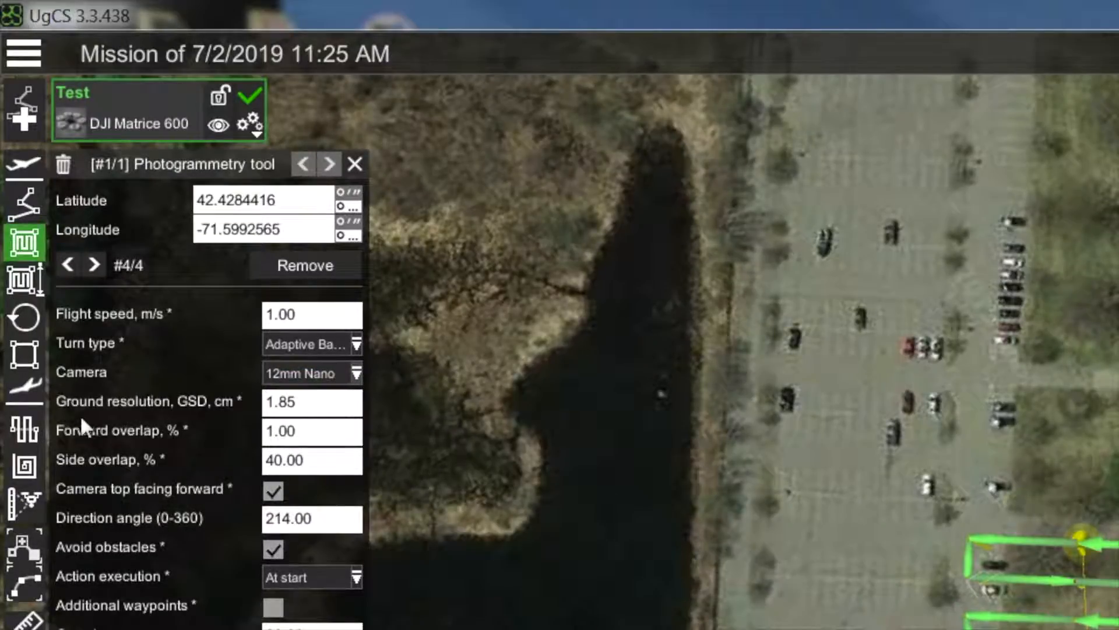
pyautogui.click(308, 407)
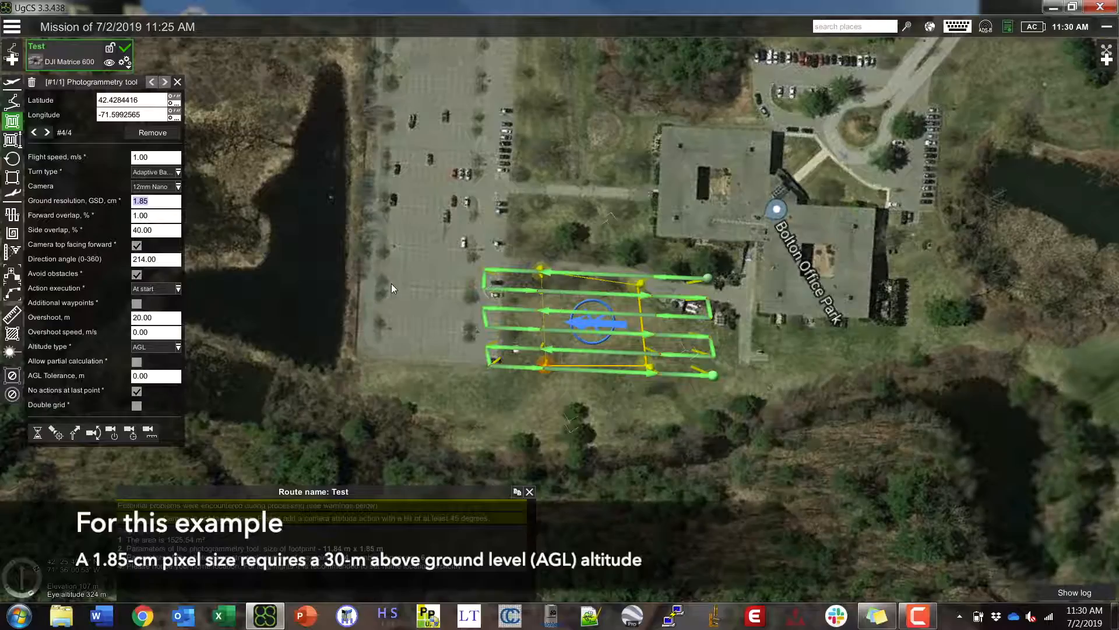
pyautogui.moveTo(484, 269)
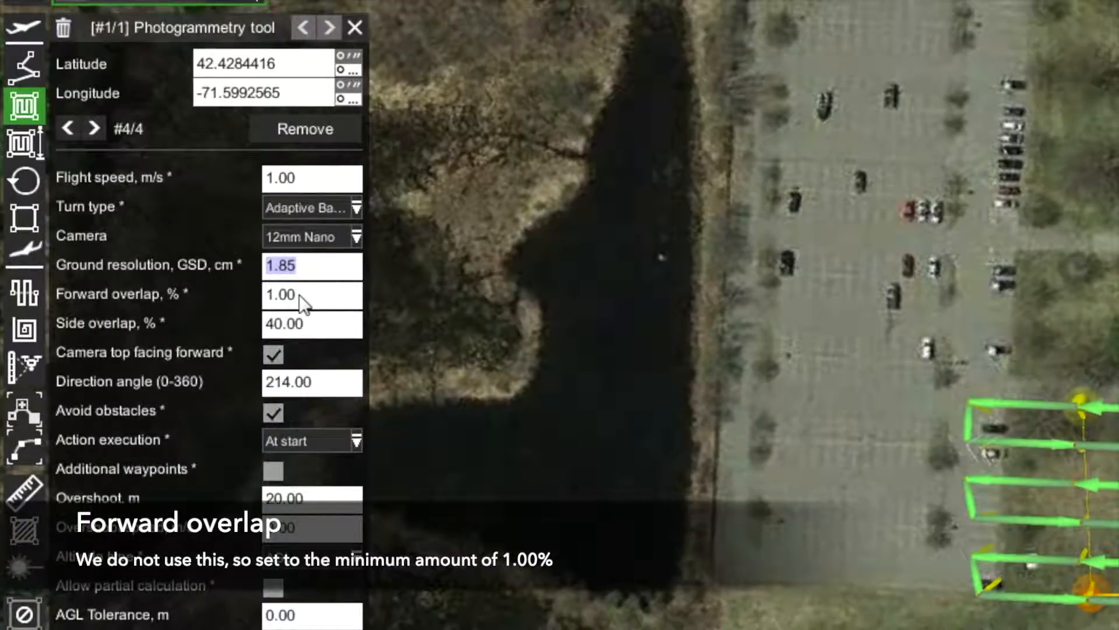
pyautogui.click(312, 304)
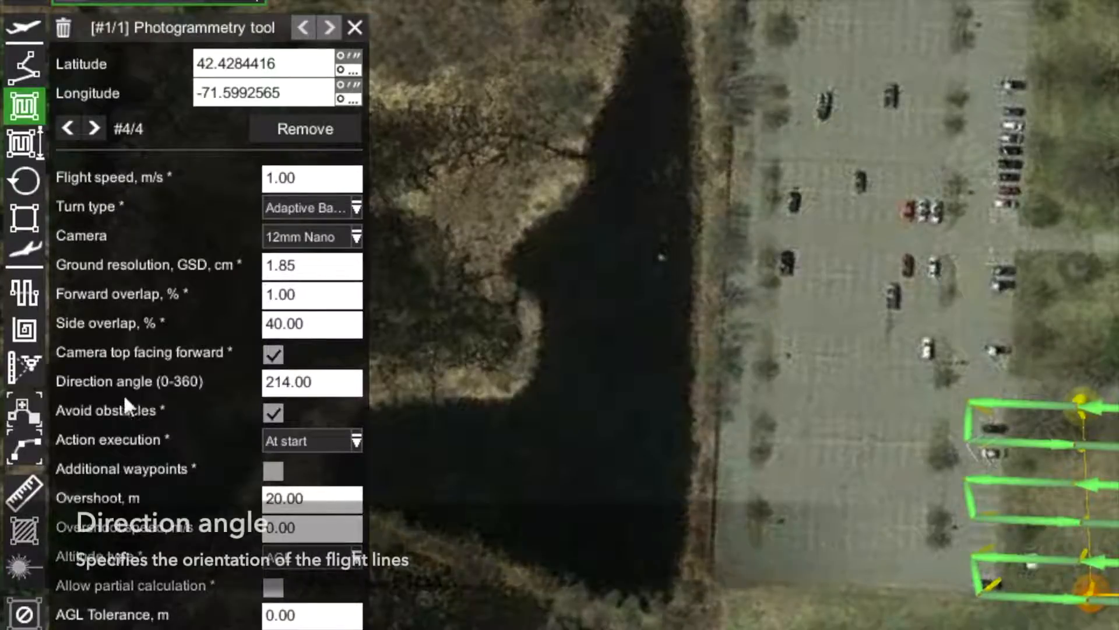
# - Try a 0° direction angle (9 passes), return the map to north-up, then restore 214°
pyautogui.click(320, 378)
pyautogui.press('BackSpace')
pyautogui.press('BackSpace')
pyautogui.press('BackSpace')
pyautogui.press('BackSpace')
pyautogui.press('BackSpace')
pyautogui.press('BackSpace')
pyautogui.write('0')
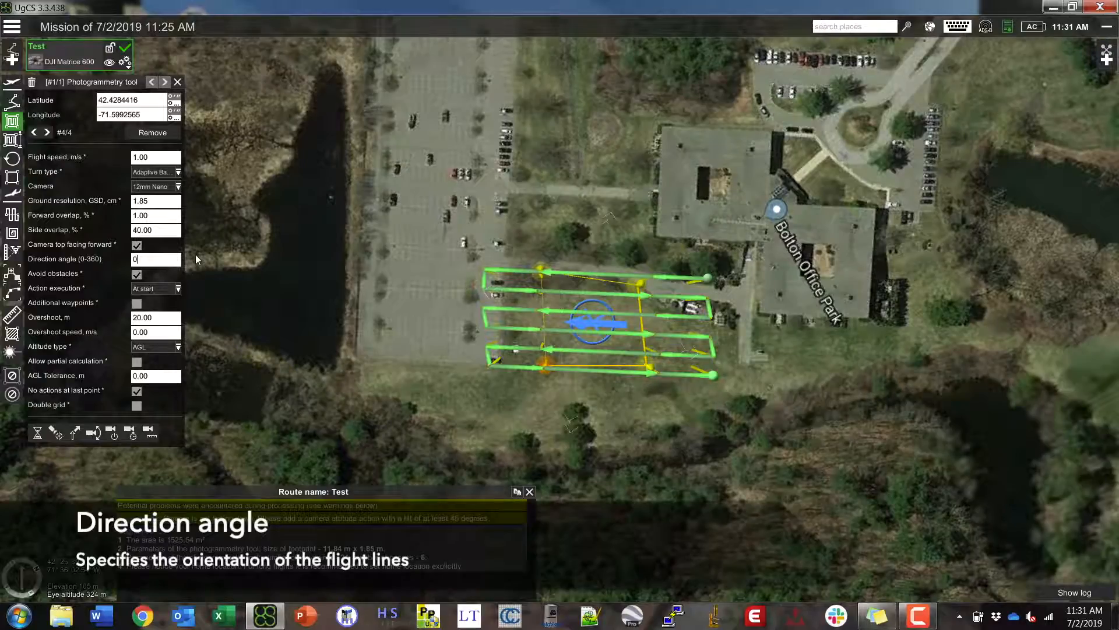
pyautogui.press('Return')
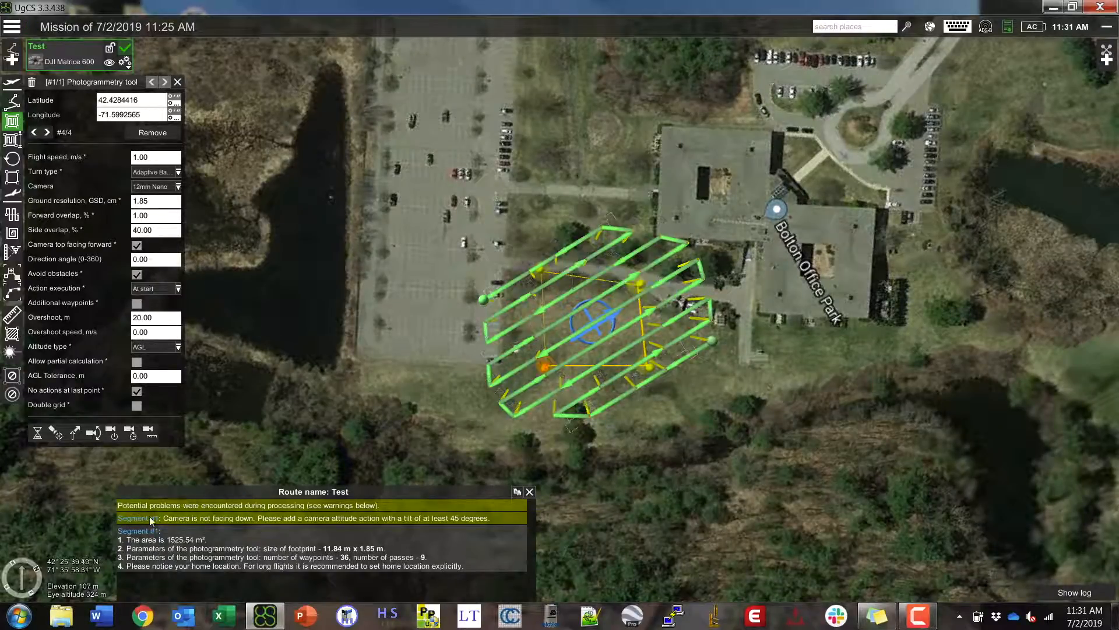
pyautogui.click(24, 580)
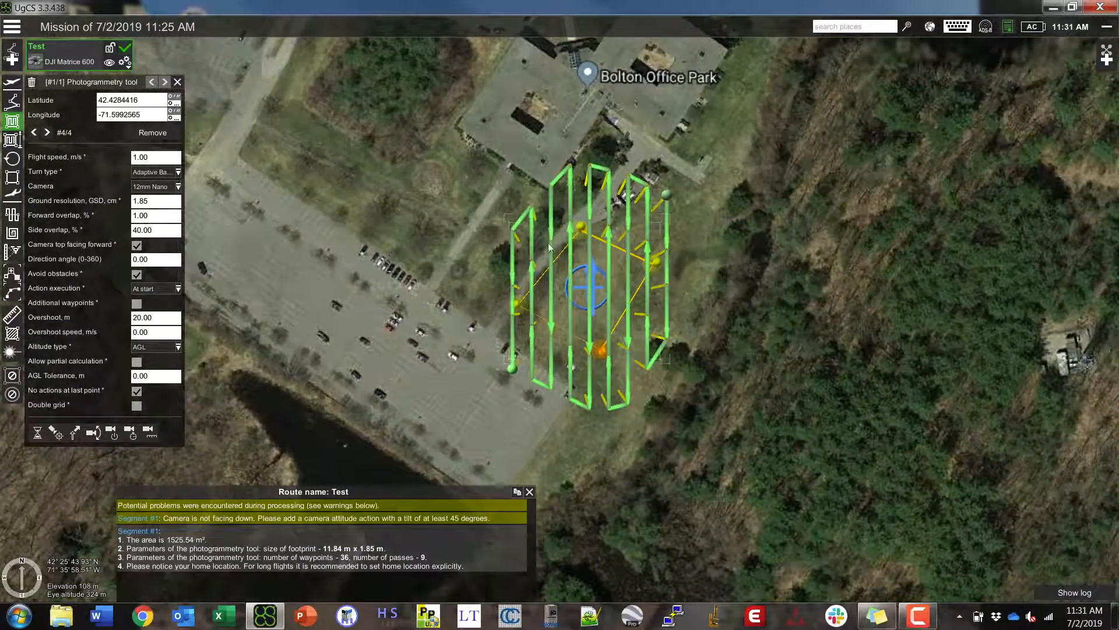
pyautogui.doubleClick(150, 263)
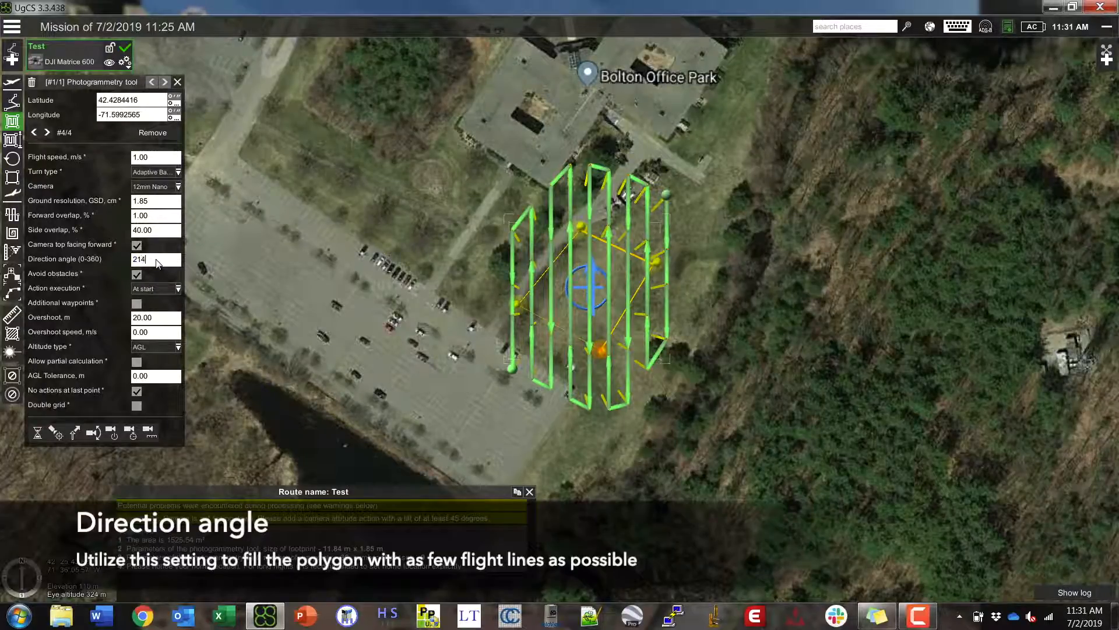
pyautogui.press('Return')
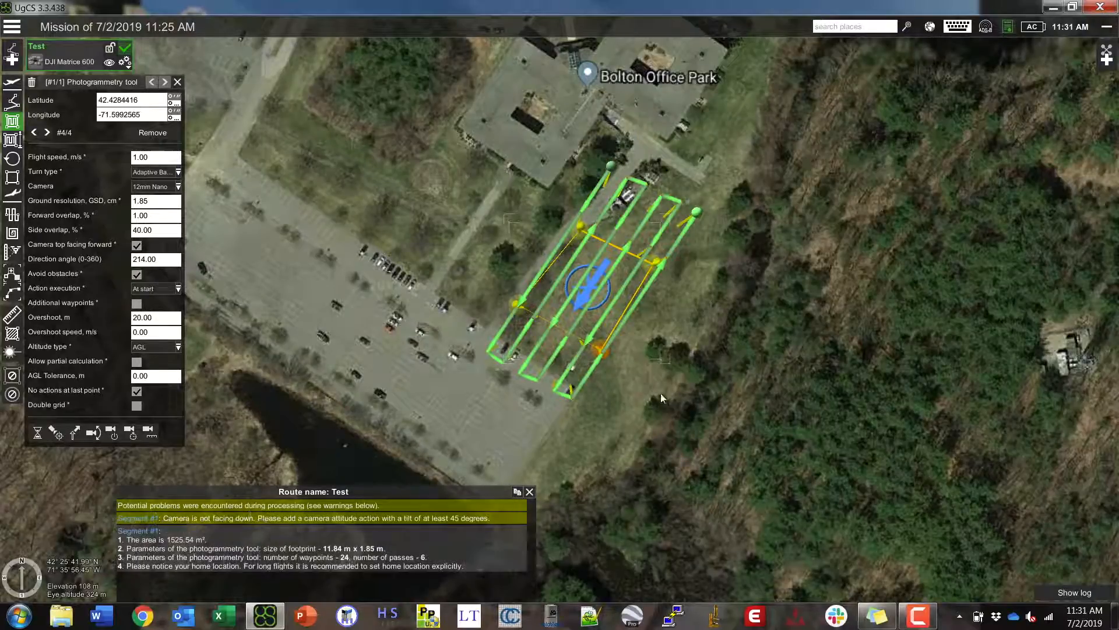
# - Drag the polygon corners west into a rectangle of about 3591 m² over the lot and field
pyautogui.moveTo(637, 452)
pyautogui.mouseDown(button='right')
pyautogui.moveTo(599, 449)
pyautogui.moveTo(467, 354)
pyautogui.mouseUp(button='right')
pyautogui.moveTo(606, 429); pyautogui.dragTo(474, 378)
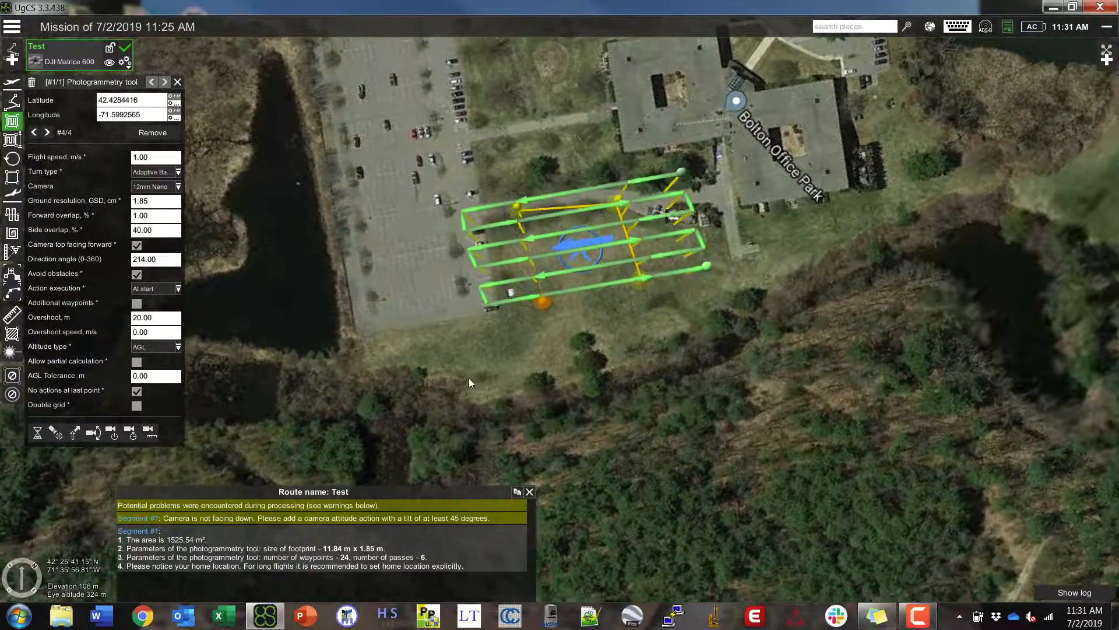
pyautogui.moveTo(615, 401); pyautogui.dragTo(569, 371, button='right')
pyautogui.moveTo(530, 389); pyautogui.dragTo(482, 430)
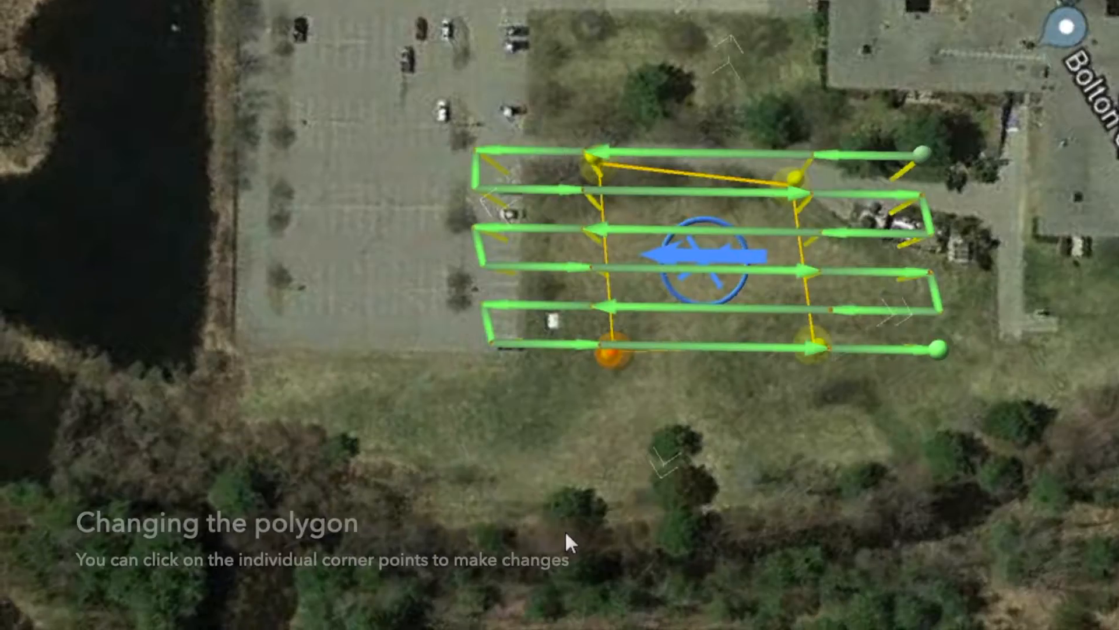
pyautogui.click(610, 352)
pyautogui.moveTo(604, 368); pyautogui.dragTo(315, 366)
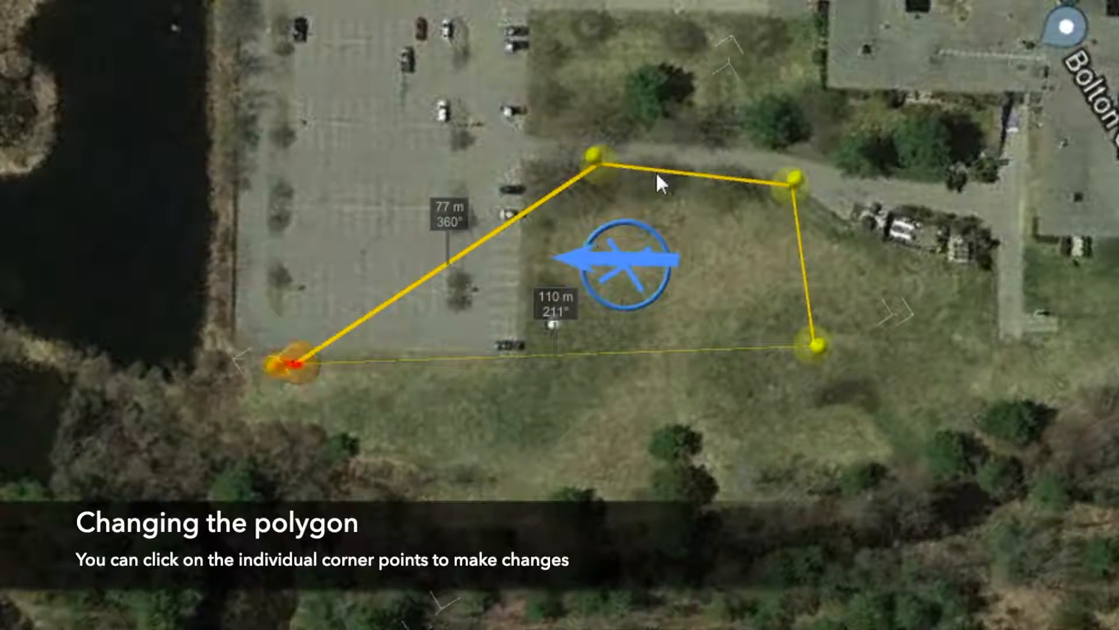
pyautogui.moveTo(604, 165); pyautogui.dragTo(303, 193)
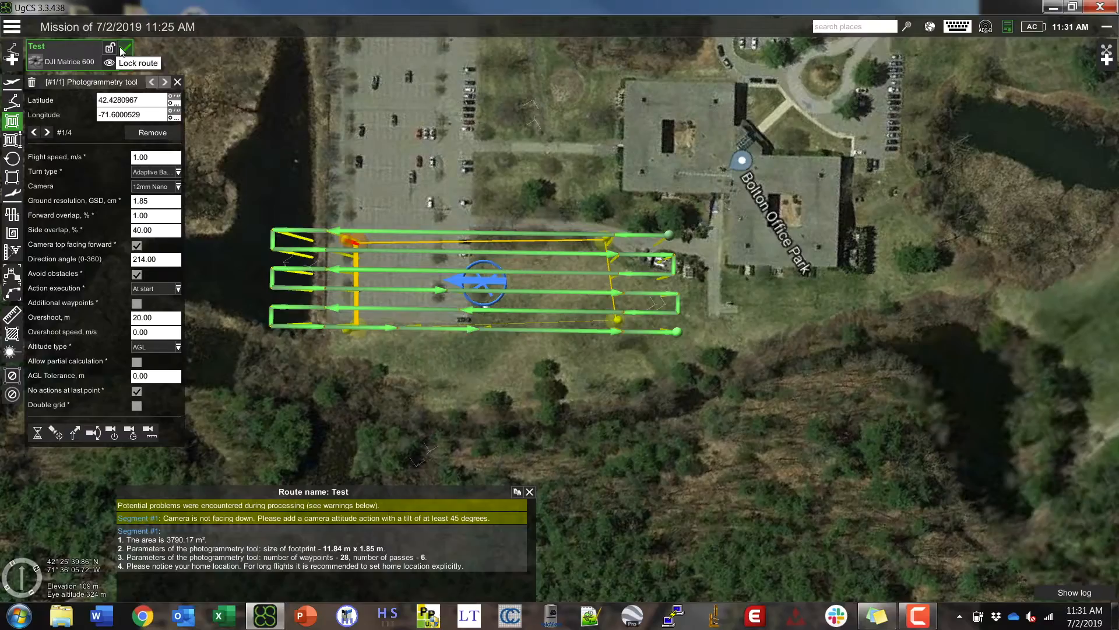
pyautogui.moveTo(123, 51)
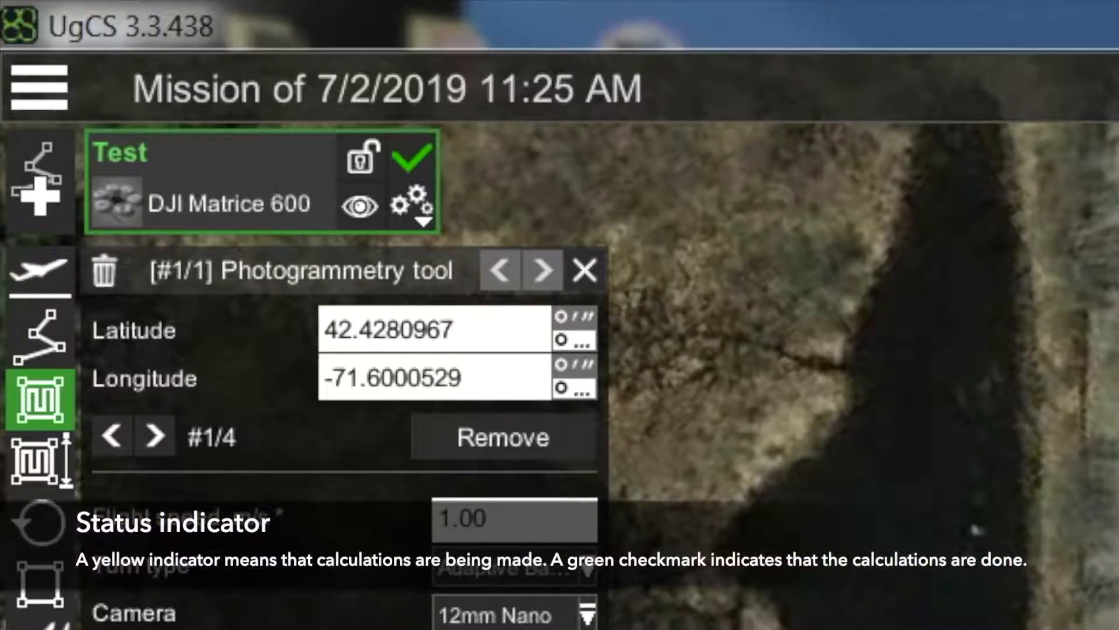
pyautogui.moveTo(606, 238); pyautogui.dragTo(616, 251)
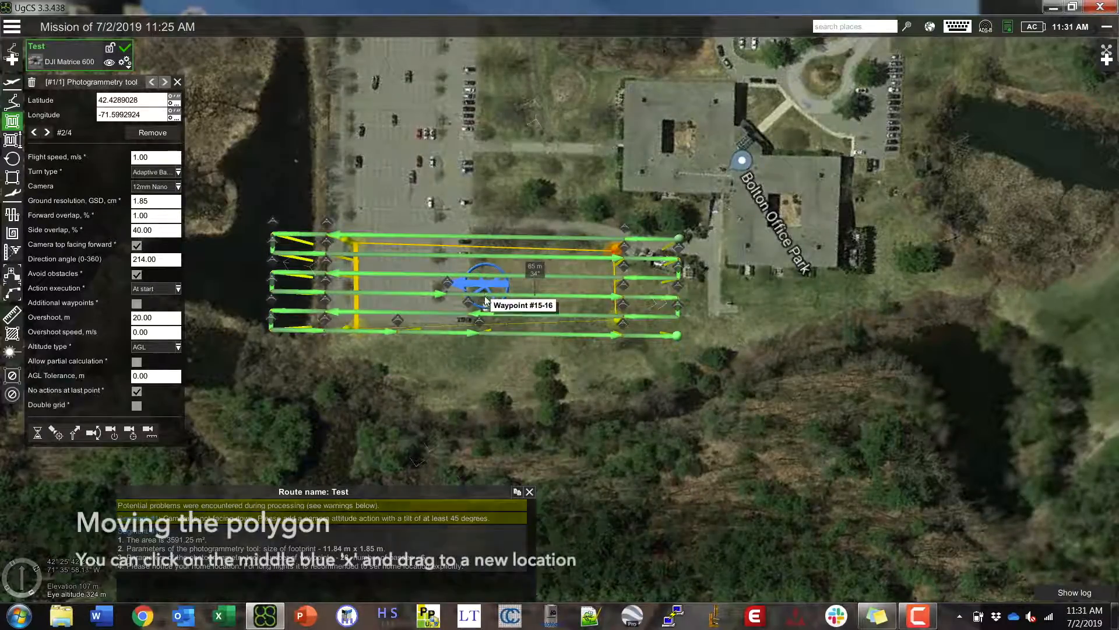
# - Drag the polygon's centre to move the rectangular area south of Bolton Office Park
pyautogui.scroll(3, 486, 300)
pyautogui.moveTo(501, 258)
pyautogui.mouseDown()
pyautogui.moveTo(493, 208)
pyautogui.moveTo(547, 235)
pyautogui.moveTo(513, 279)
pyautogui.moveTo(488, 208)
pyautogui.moveTo(552, 225)
pyautogui.moveTo(547, 260)
pyautogui.moveTo(531, 265)
pyautogui.moveTo(549, 285)
pyautogui.moveTo(578, 264)
pyautogui.moveTo(574, 278)
pyautogui.mouseUp()
pyautogui.scroll(-3, 545, 316)
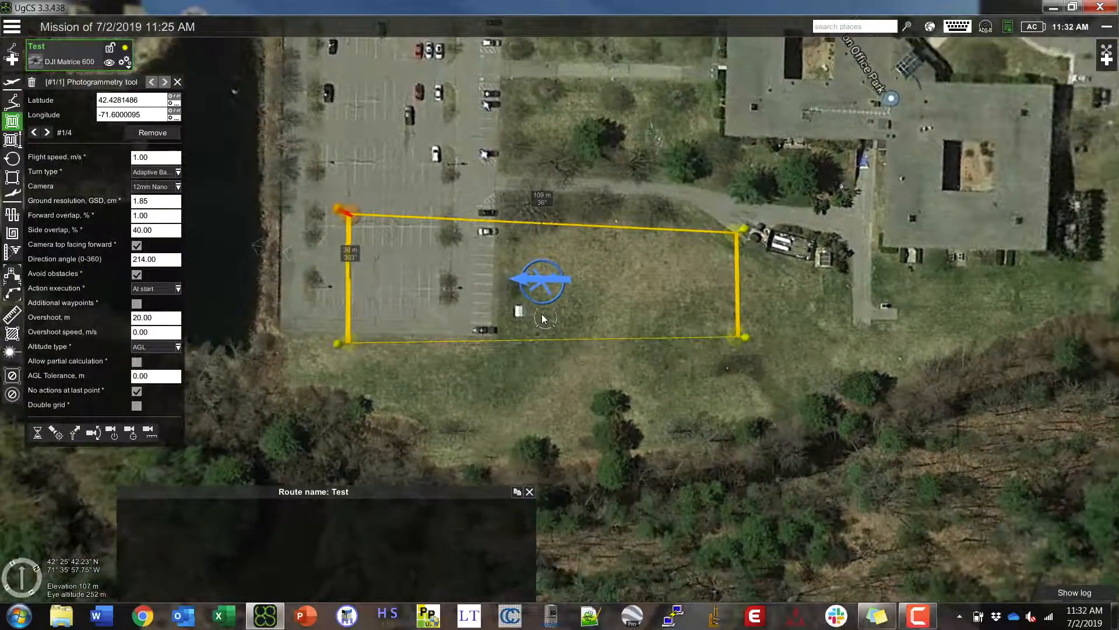
pyautogui.scroll(-1, 541, 317)
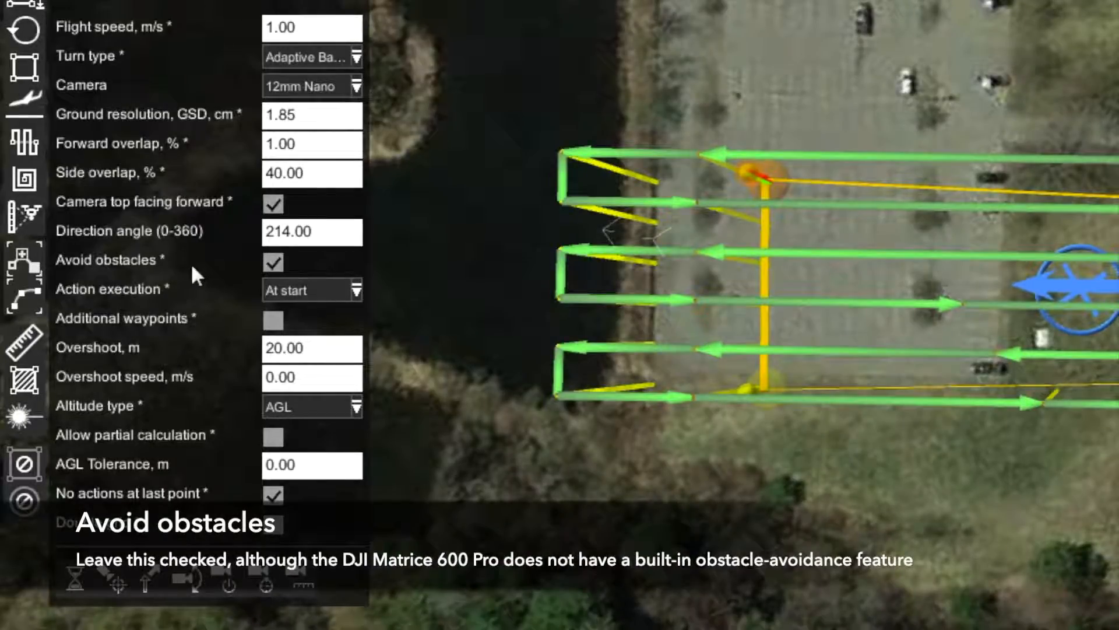
# - Keep obstacle avoidance and 'At start' action execution, and enable Additional waypoints
pyautogui.click(273, 262)
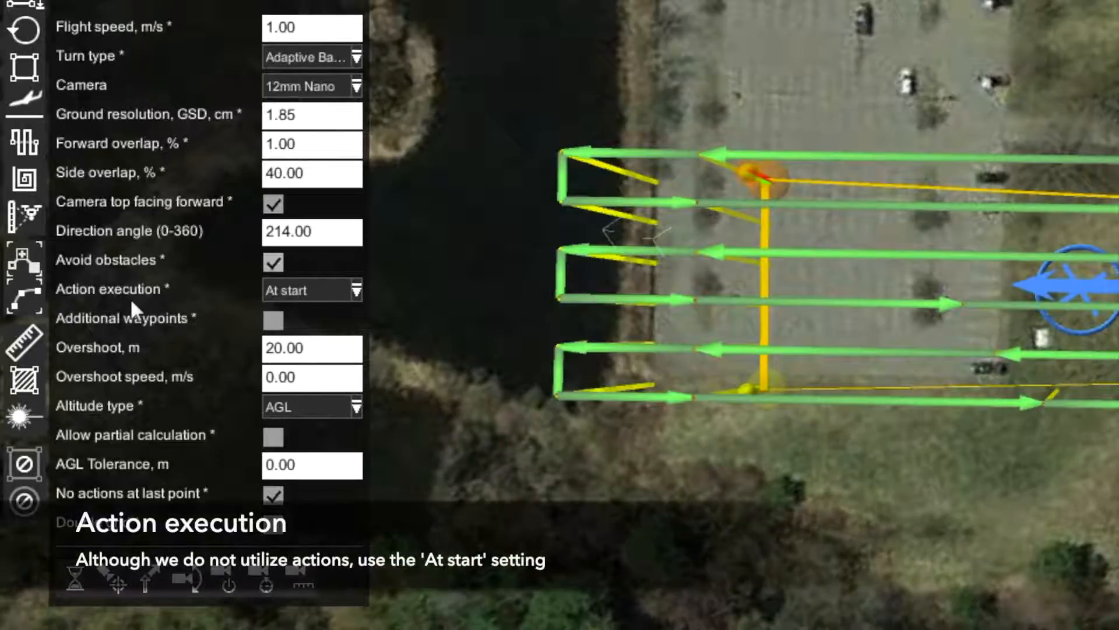
pyautogui.click(308, 291)
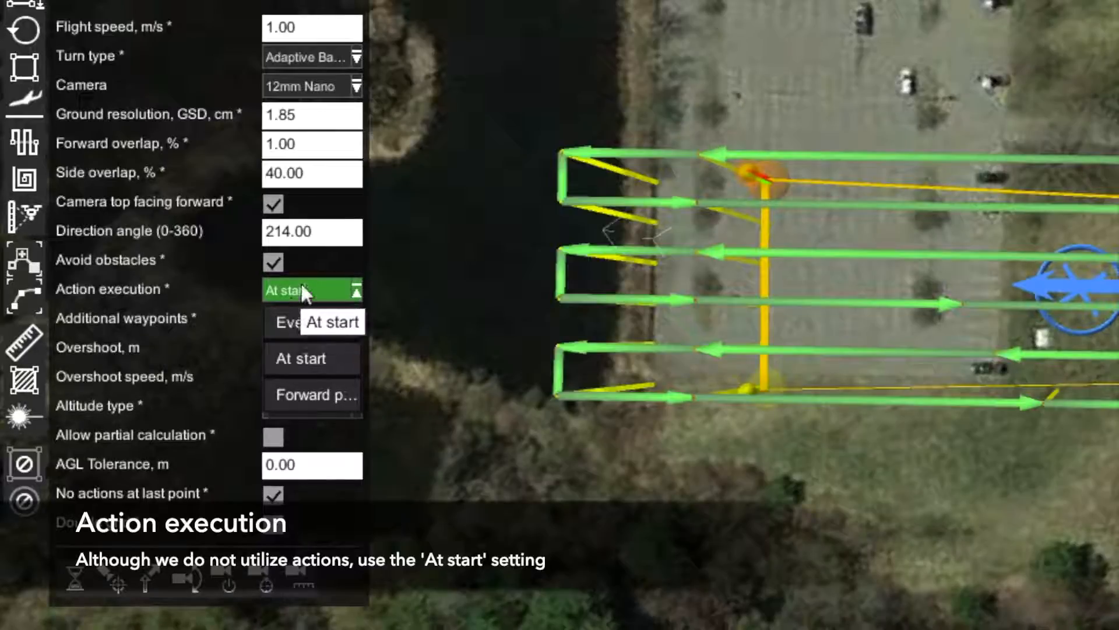
pyautogui.click(334, 289)
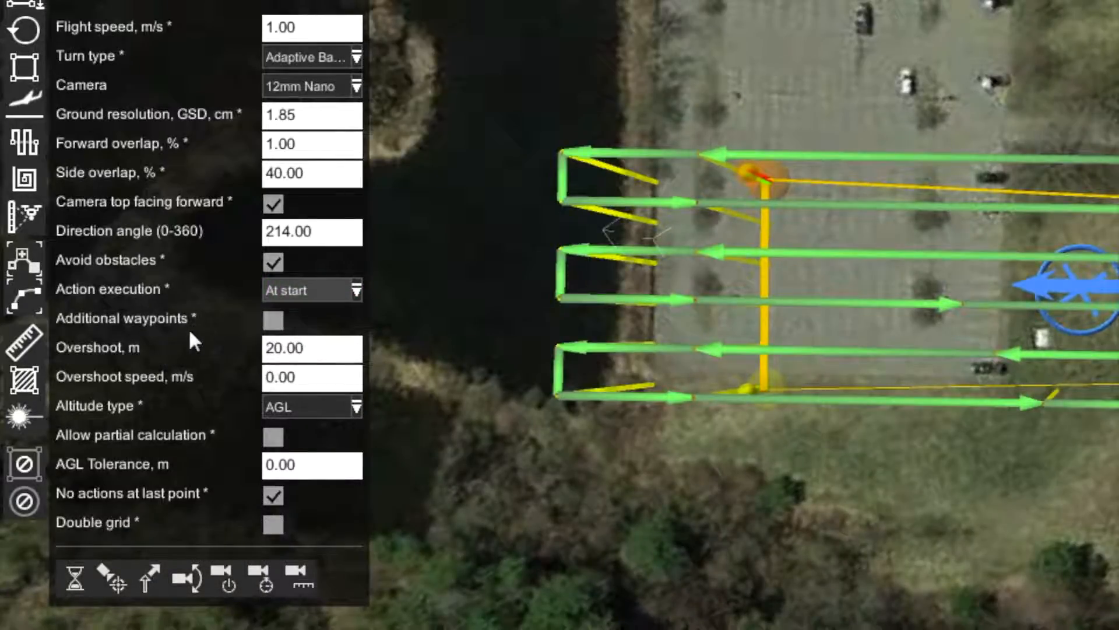
pyautogui.click(273, 321)
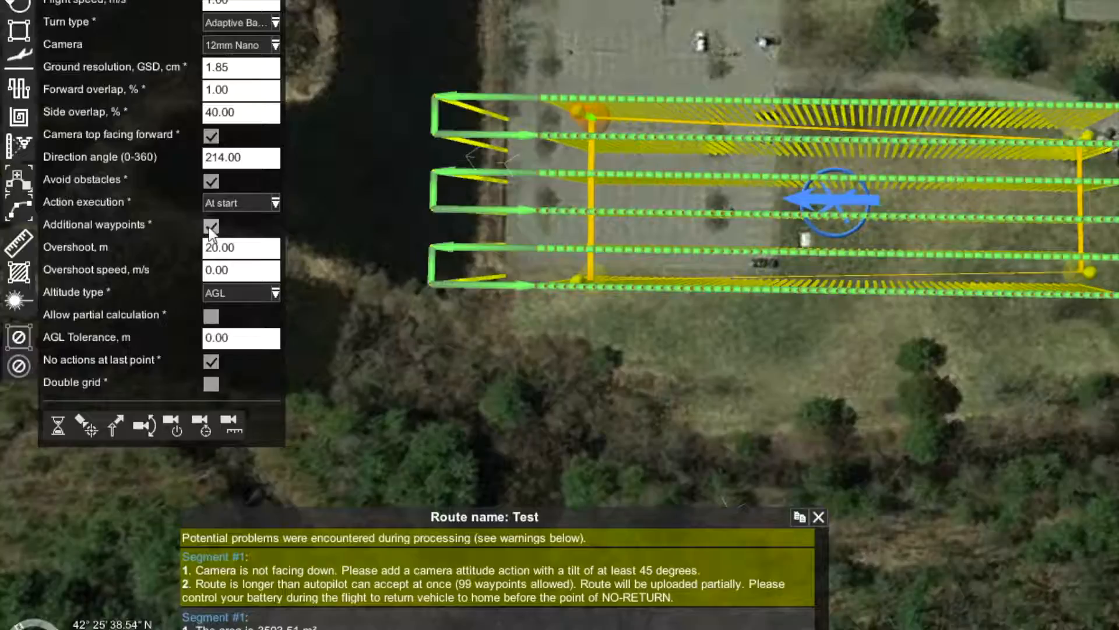
# - Disable Additional waypoints and inspect the 20.00 m overshoot at the western turns
pyautogui.click(211, 227)
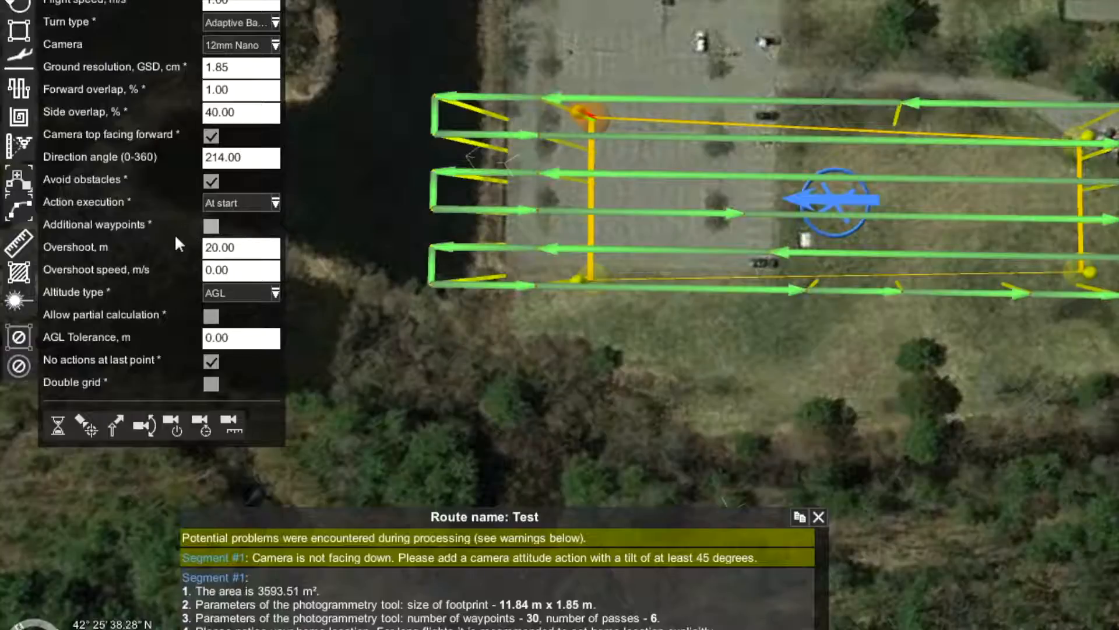
pyautogui.click(246, 249)
pyautogui.moveTo(562, 400); pyautogui.dragTo(838, 436)
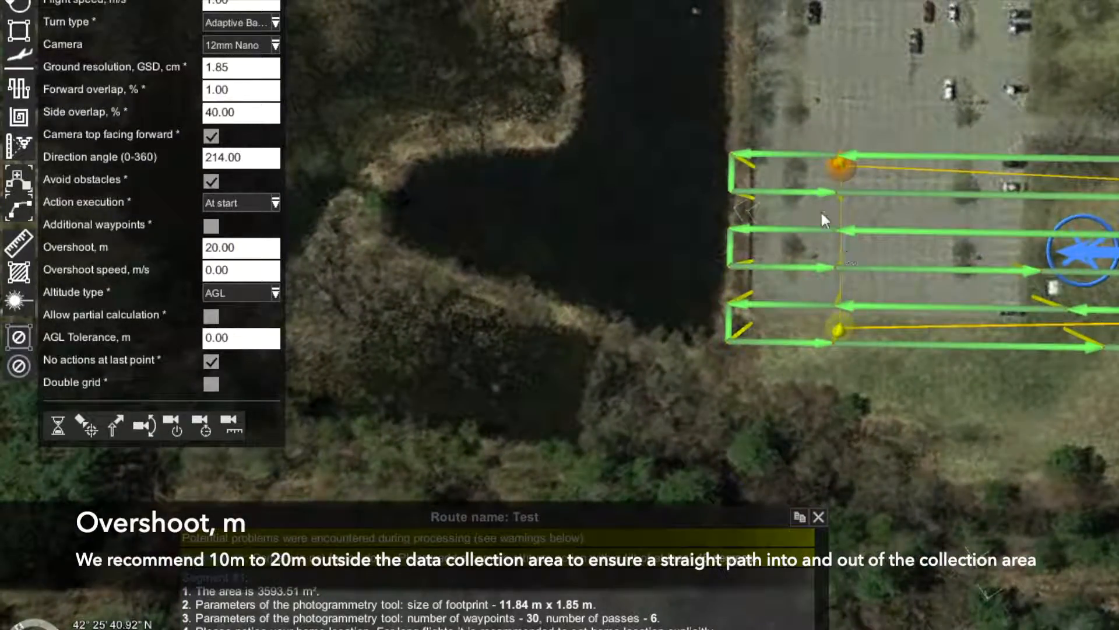
pyautogui.moveTo(825, 164)
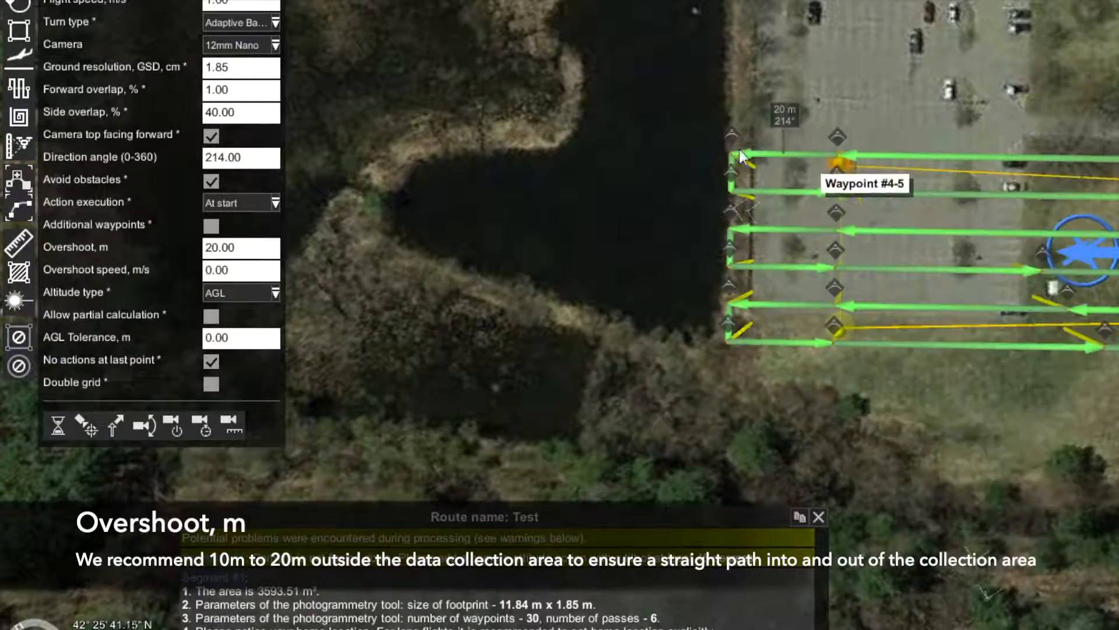
pyautogui.click(239, 242)
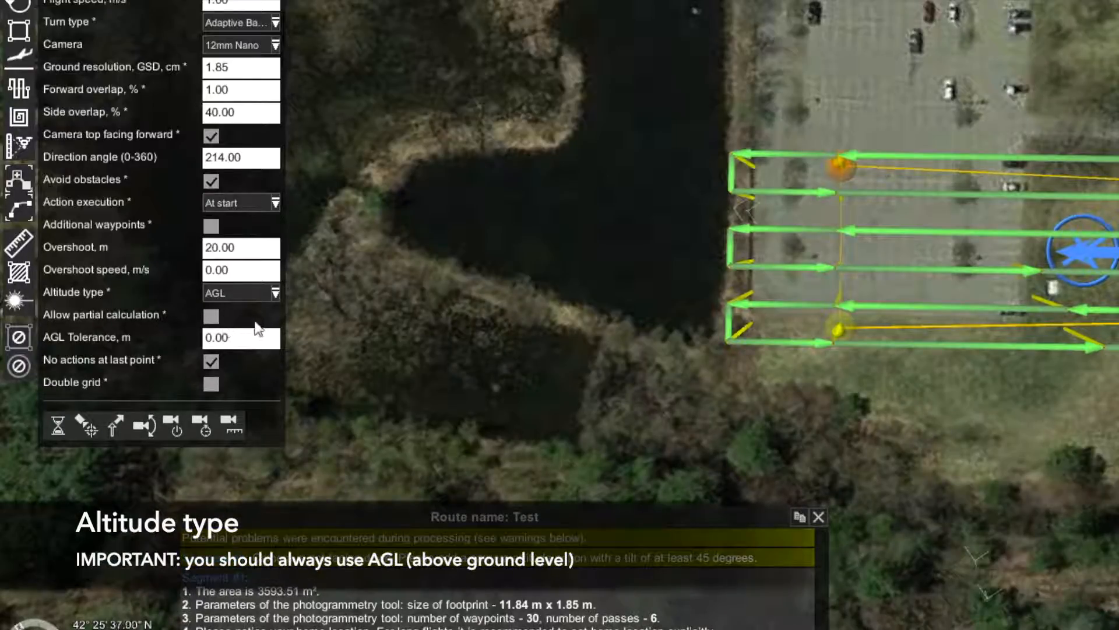
pyautogui.click(271, 295)
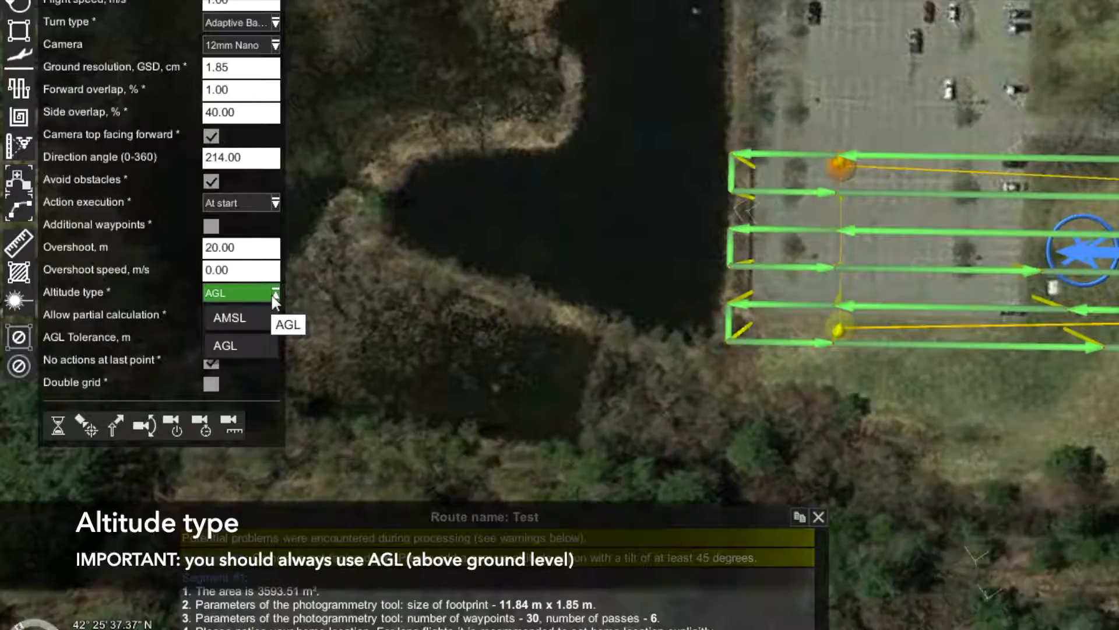
pyautogui.click(272, 296)
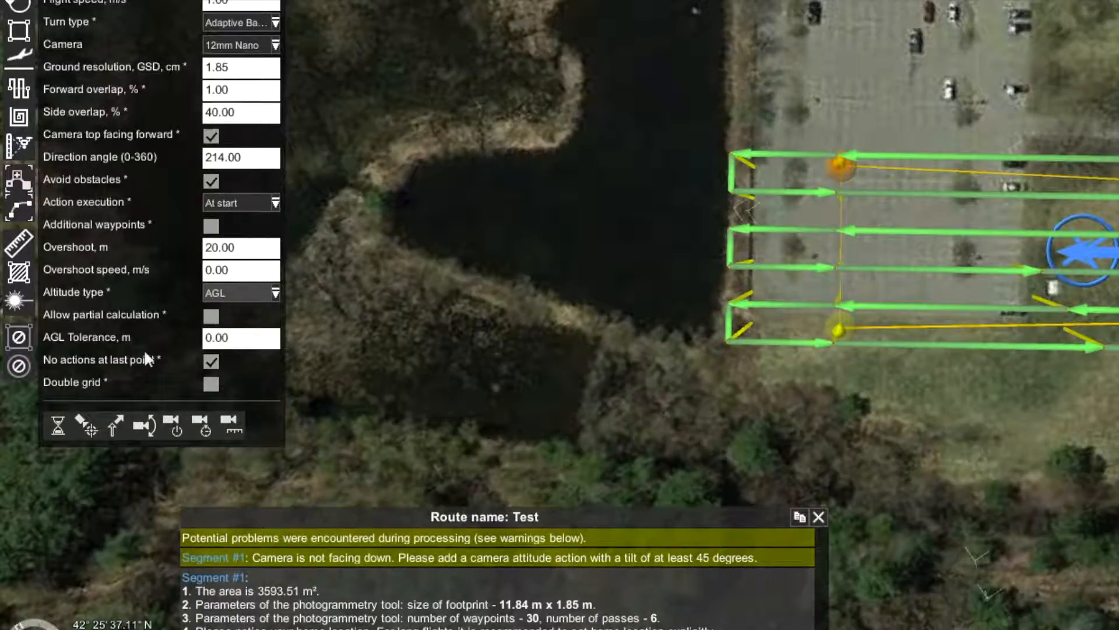
# - Set AGL tolerance to 3 m and tilt the map to view the 24-waypoint route in 3D
pyautogui.click(233, 341)
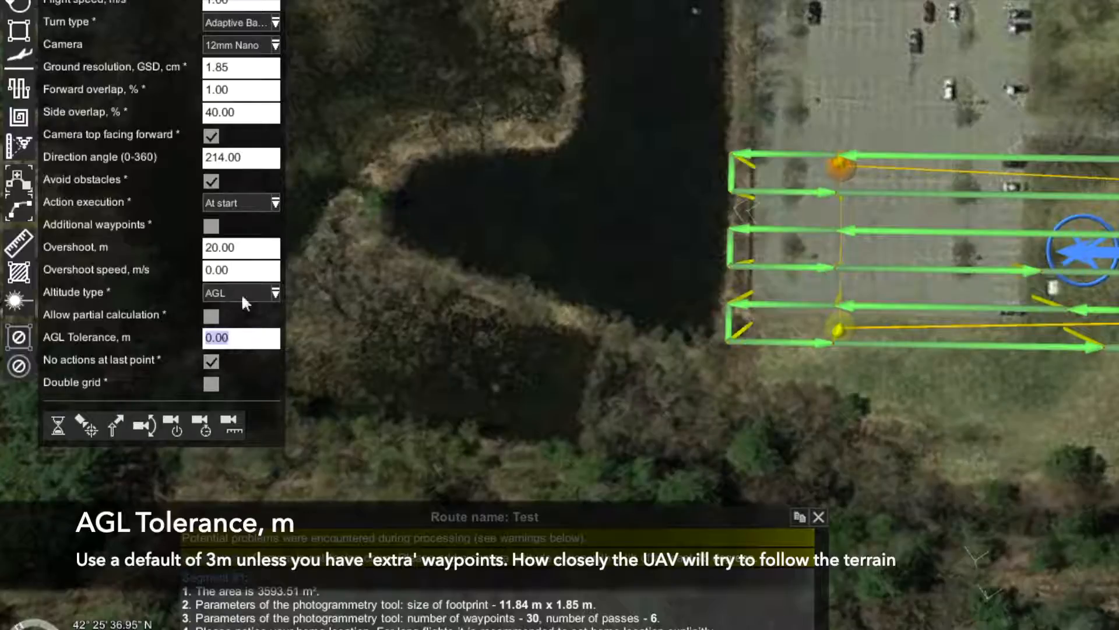
pyautogui.write('3')
pyautogui.press('Return')
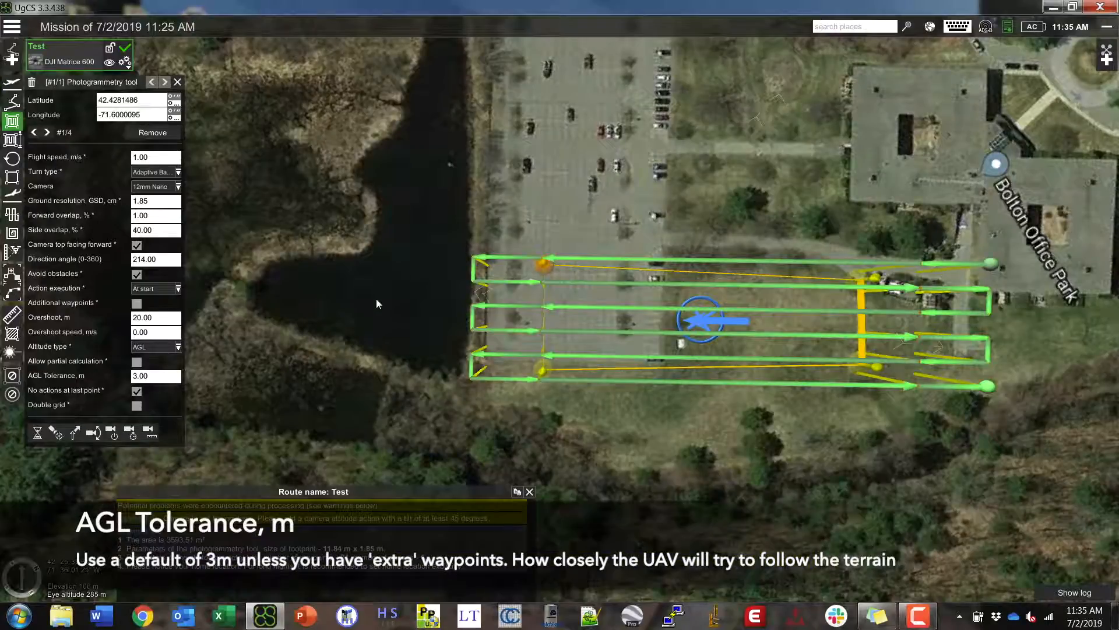
pyautogui.moveTo(582, 204); pyautogui.dragTo(583, 282, button='middle')
pyautogui.moveTo(377, 344); pyautogui.dragTo(392, 333, button='middle')
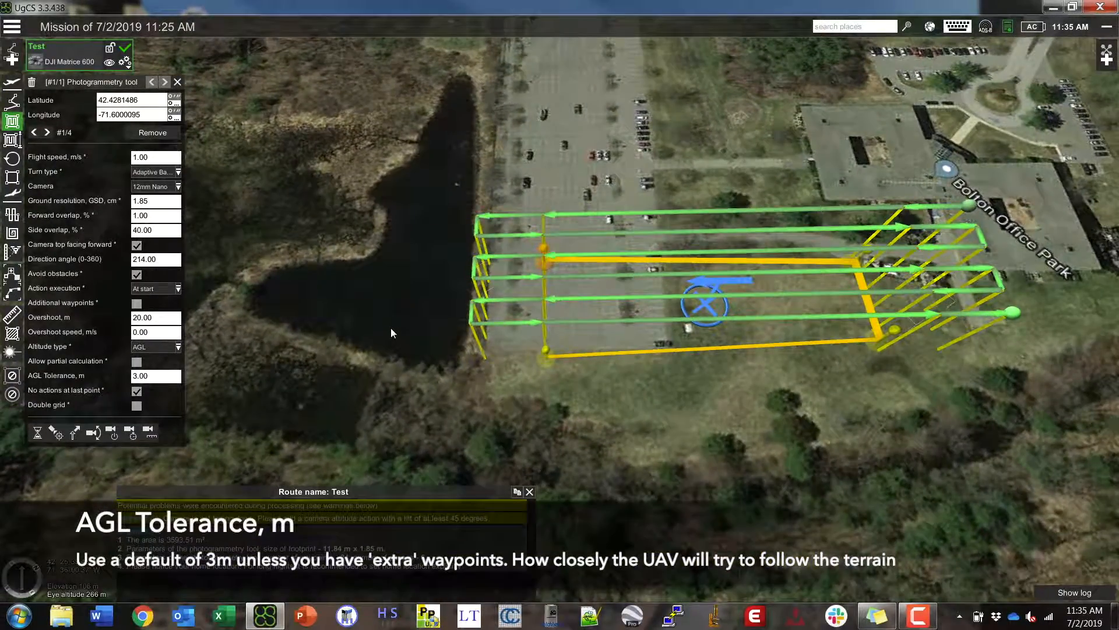
pyautogui.moveTo(83, 60)
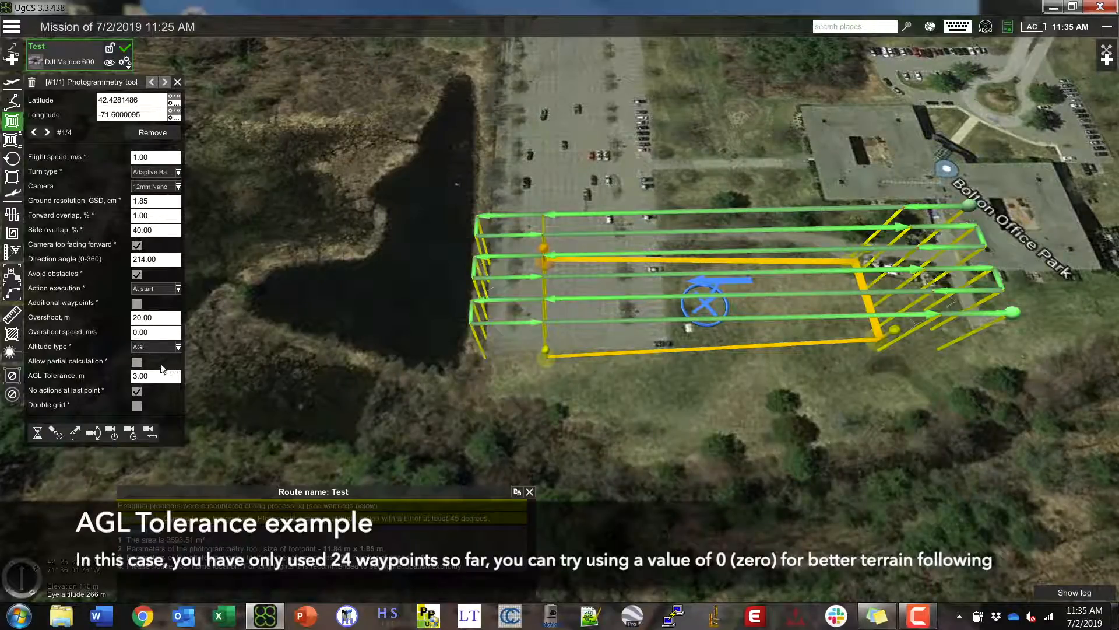
# - Set AGL tolerance to 0 and orbit the 3D map to inspect the recalculated passes
pyautogui.click(161, 378)
pyautogui.write('0')
pyautogui.press('Return')
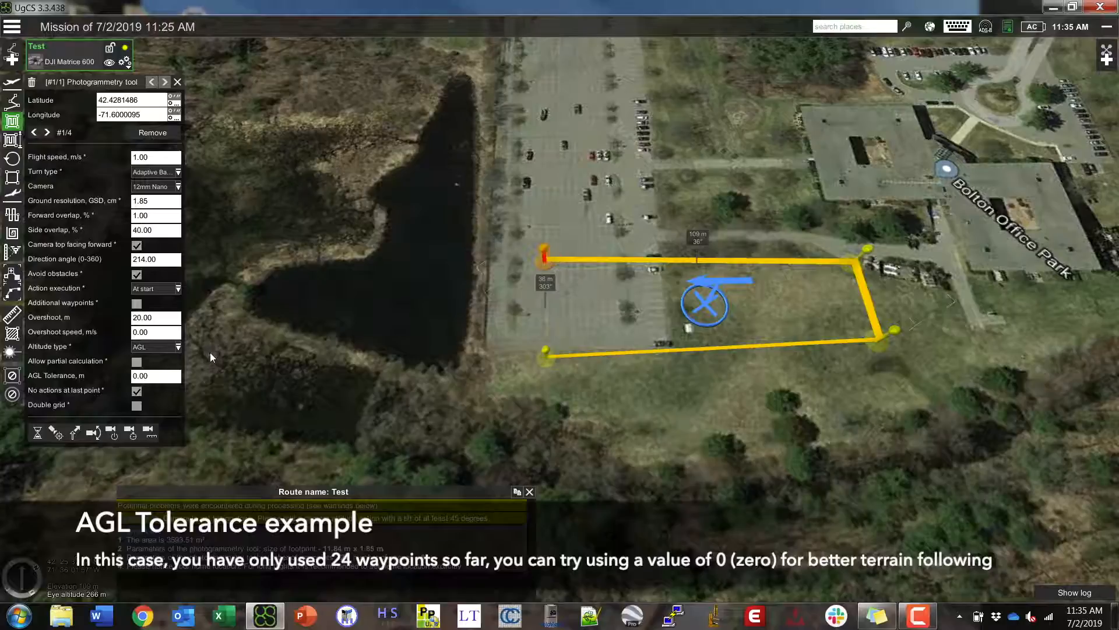
pyautogui.moveTo(728, 387); pyautogui.dragTo(734, 426, button='right')
pyautogui.moveTo(722, 354); pyautogui.dragTo(691, 411, button='right')
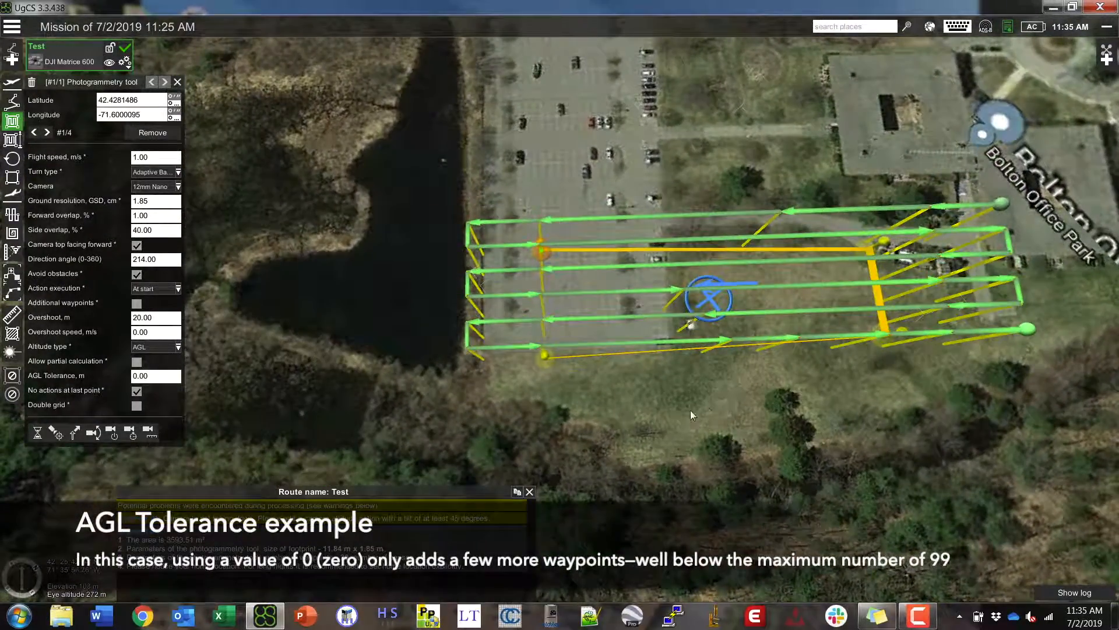
pyautogui.moveTo(691, 411); pyautogui.dragTo(600, 409)
pyautogui.moveTo(599, 410); pyautogui.dragTo(561, 373, button='right')
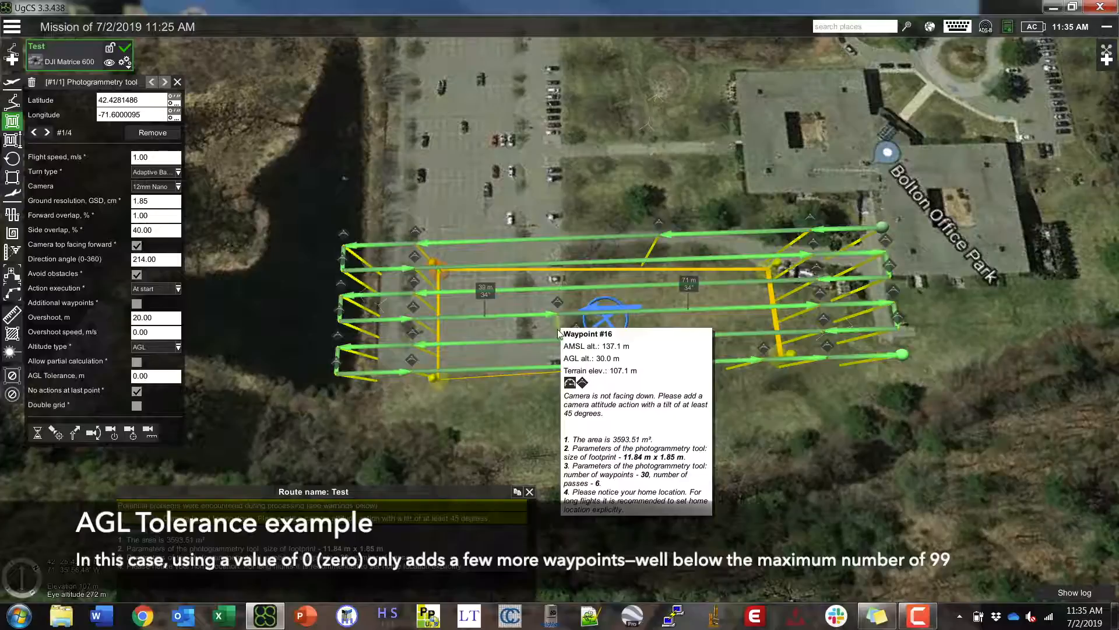
pyautogui.moveTo(608, 387)
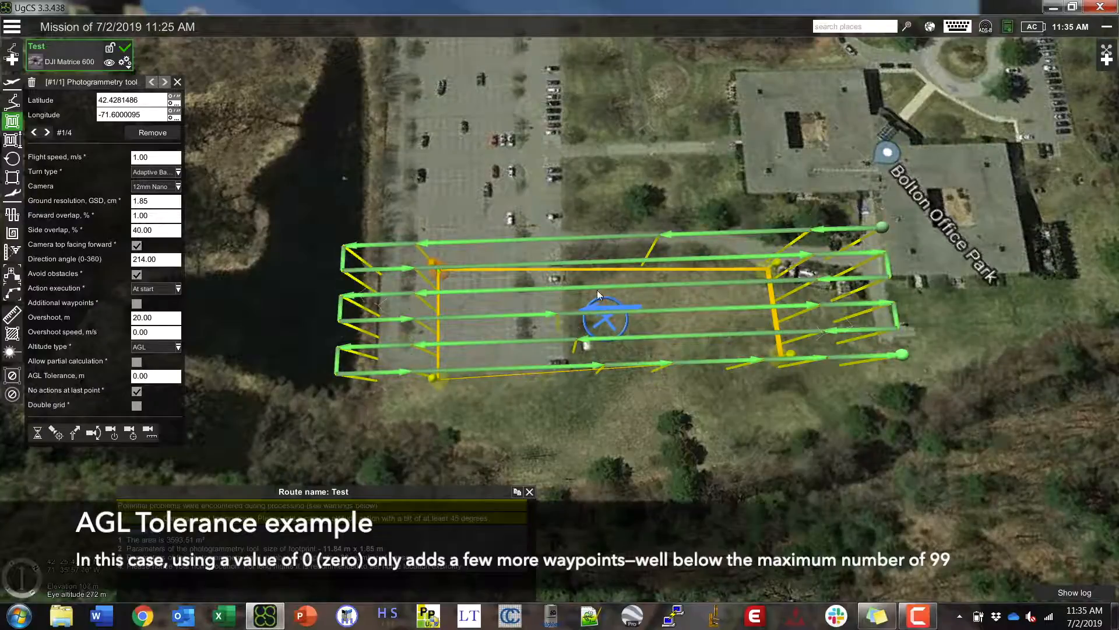
pyautogui.moveTo(629, 417); pyautogui.dragTo(630, 385)
pyautogui.moveTo(645, 419); pyautogui.dragTo(629, 340, button='middle')
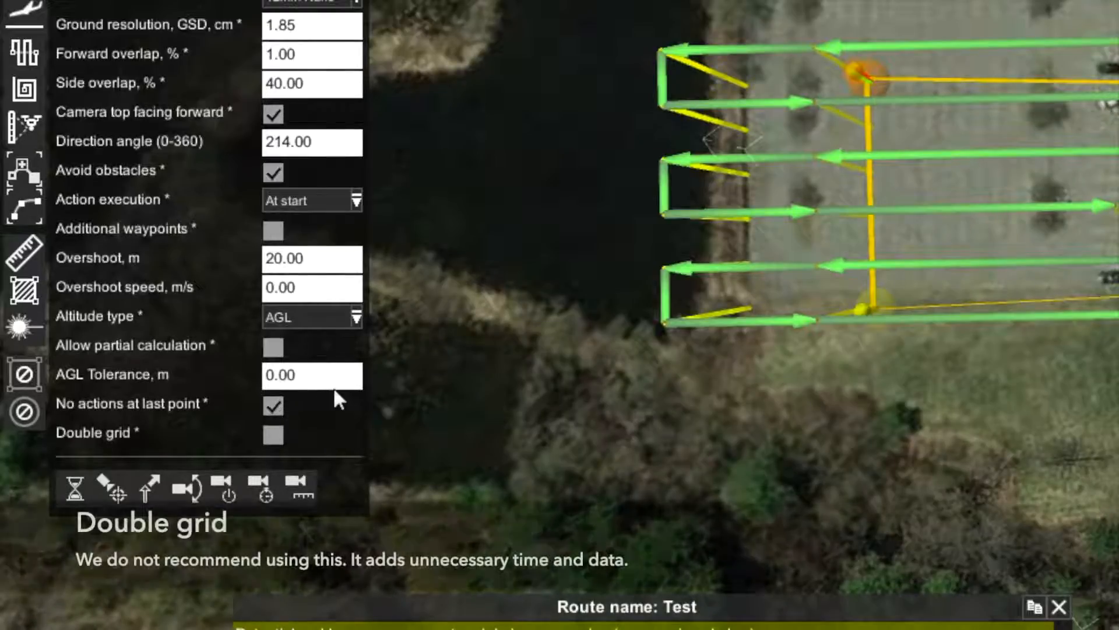
pyautogui.click(272, 435)
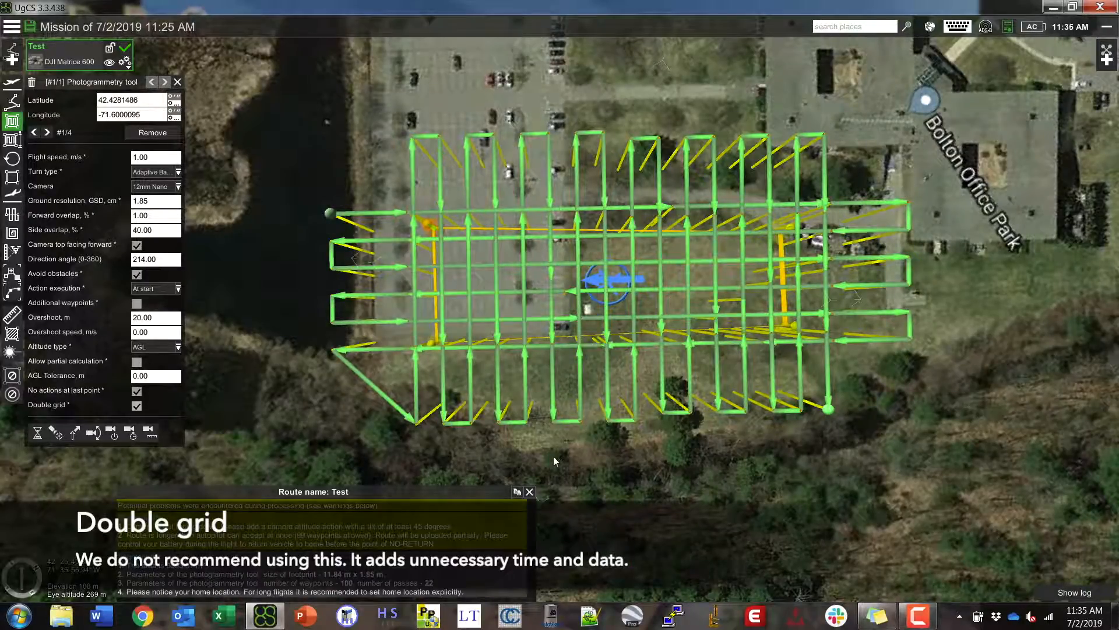
pyautogui.click(135, 407)
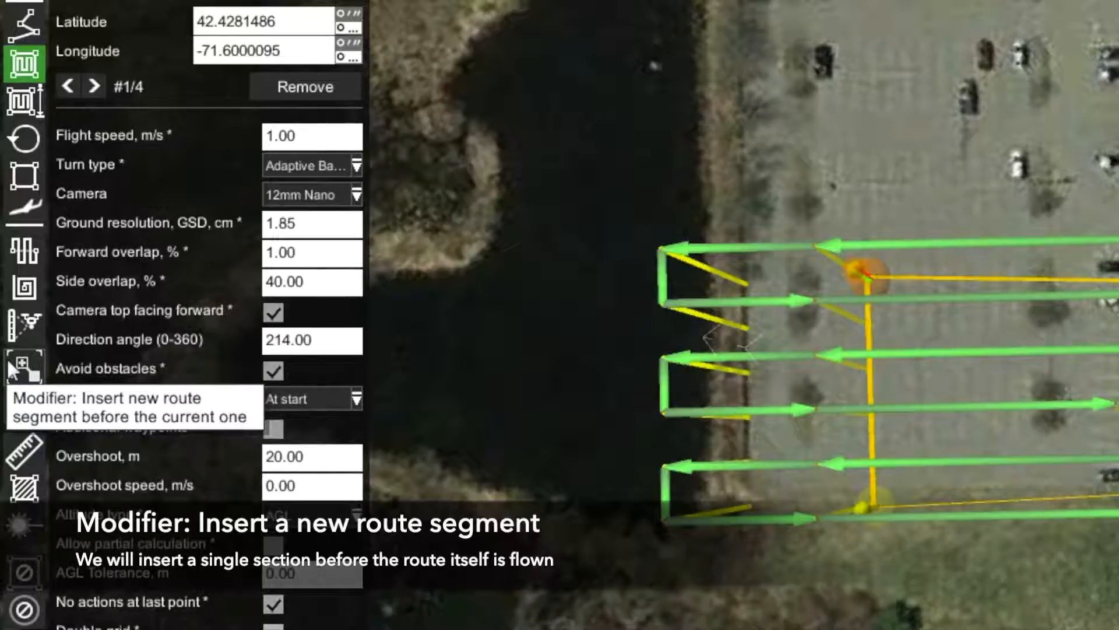
# - Insert a start waypoint before the survey on the grass beside Bolton Office Park
pyautogui.click(23, 370)
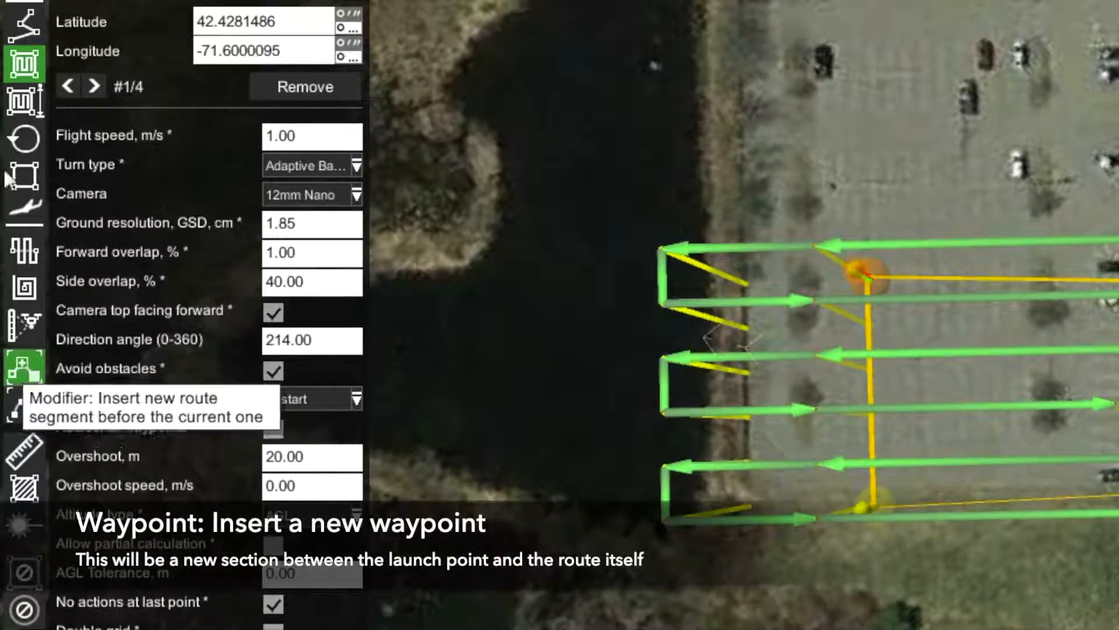
pyautogui.click(24, 25)
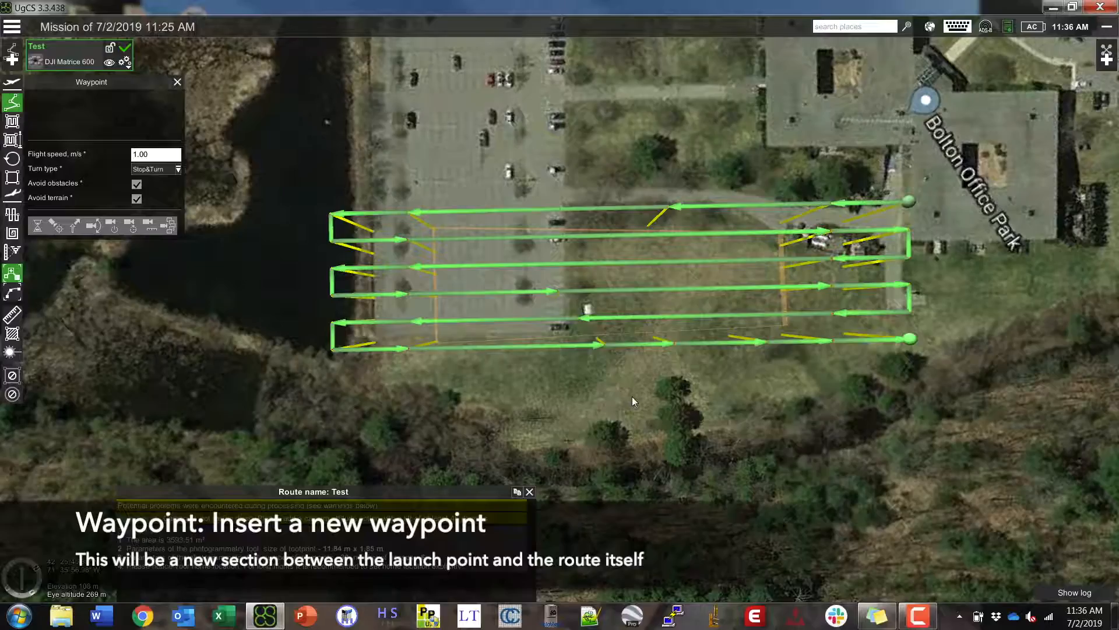
pyautogui.moveTo(543, 388); pyautogui.dragTo(397, 402)
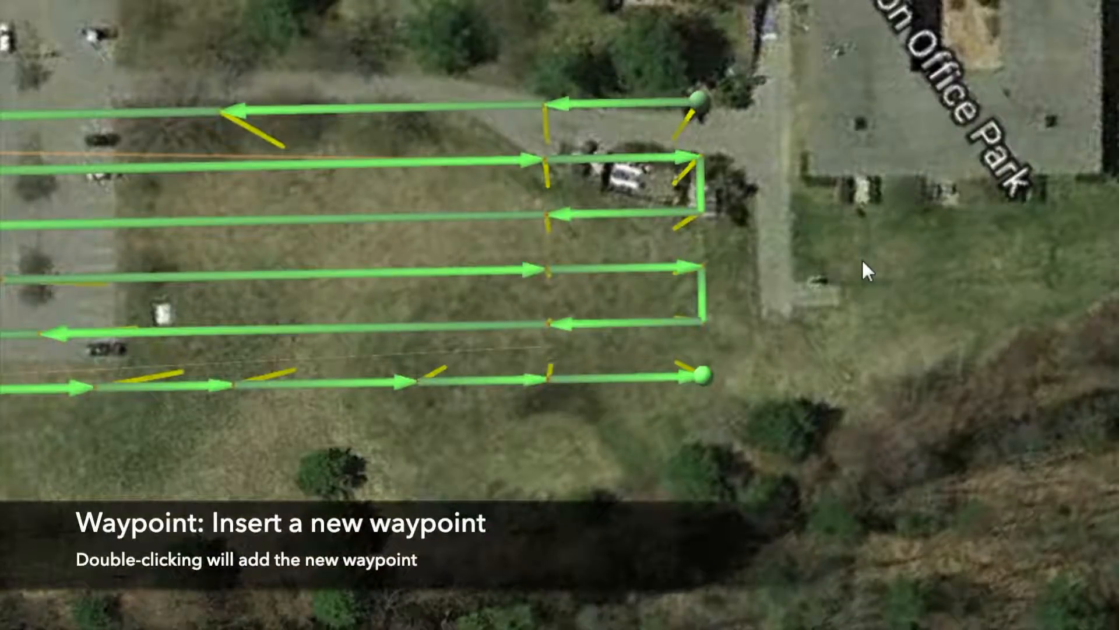
pyautogui.doubleClick(862, 254)
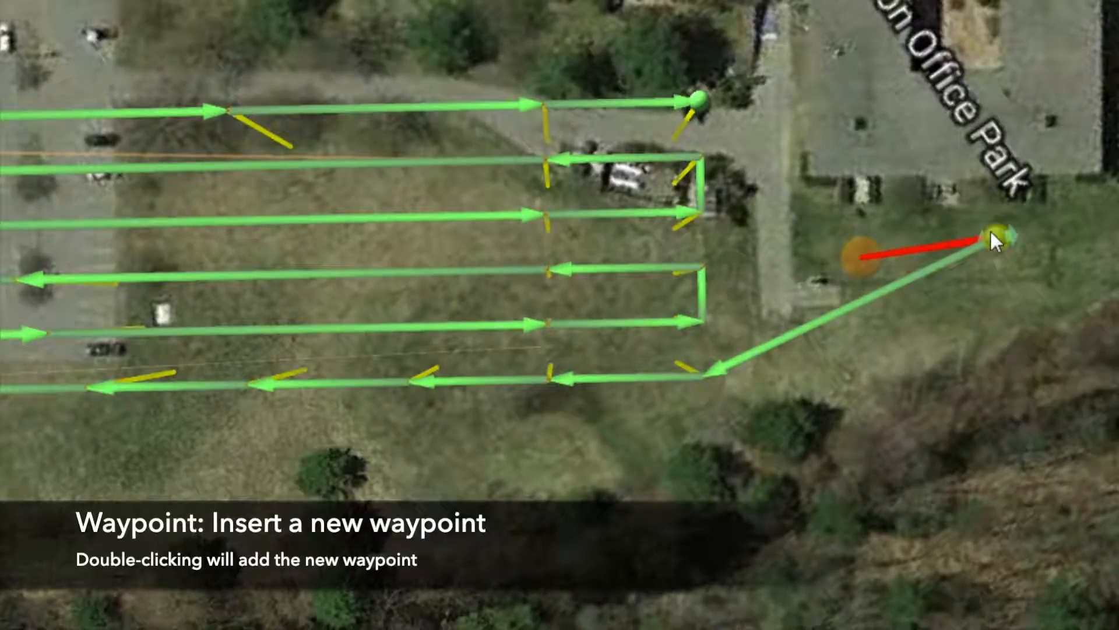
pyautogui.moveTo(704, 379)
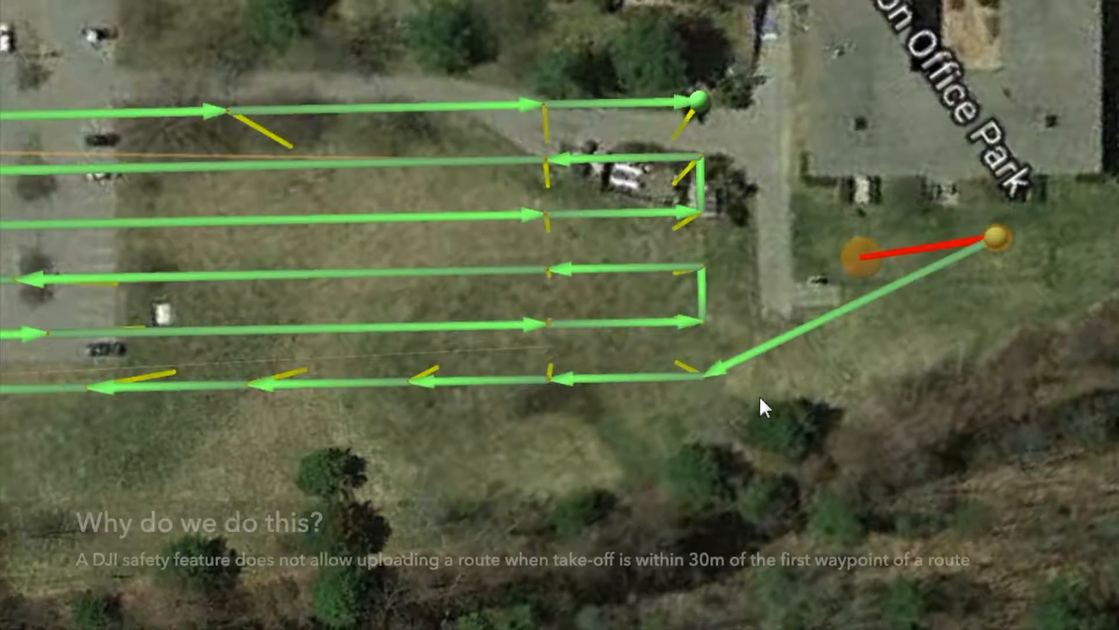
pyautogui.moveTo(760, 398); pyautogui.dragTo(640, 402)
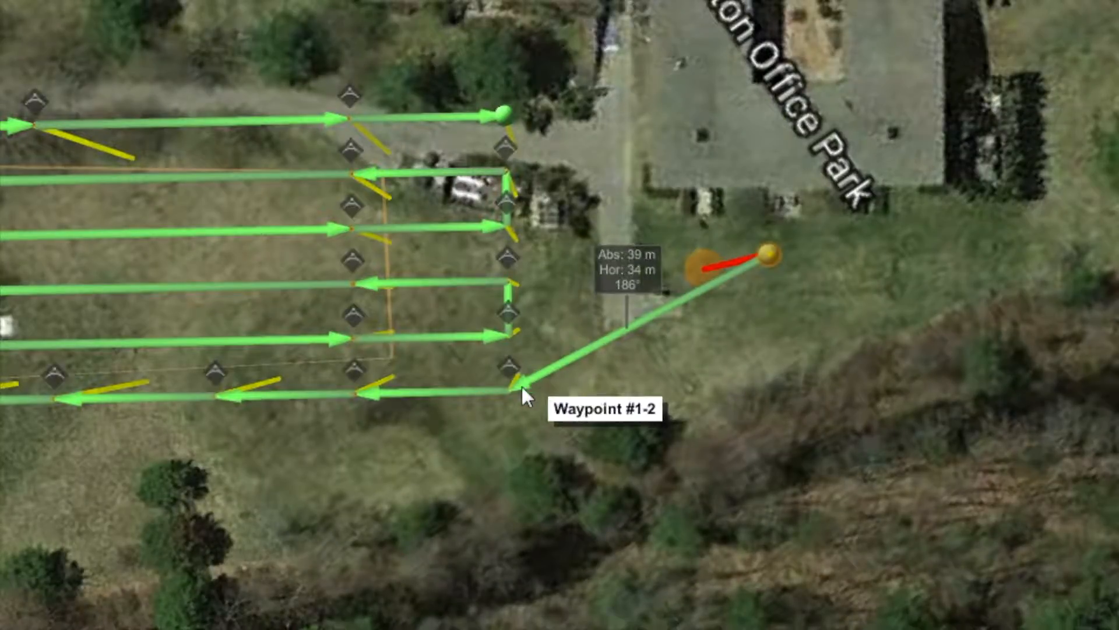
pyautogui.moveTo(511, 383)
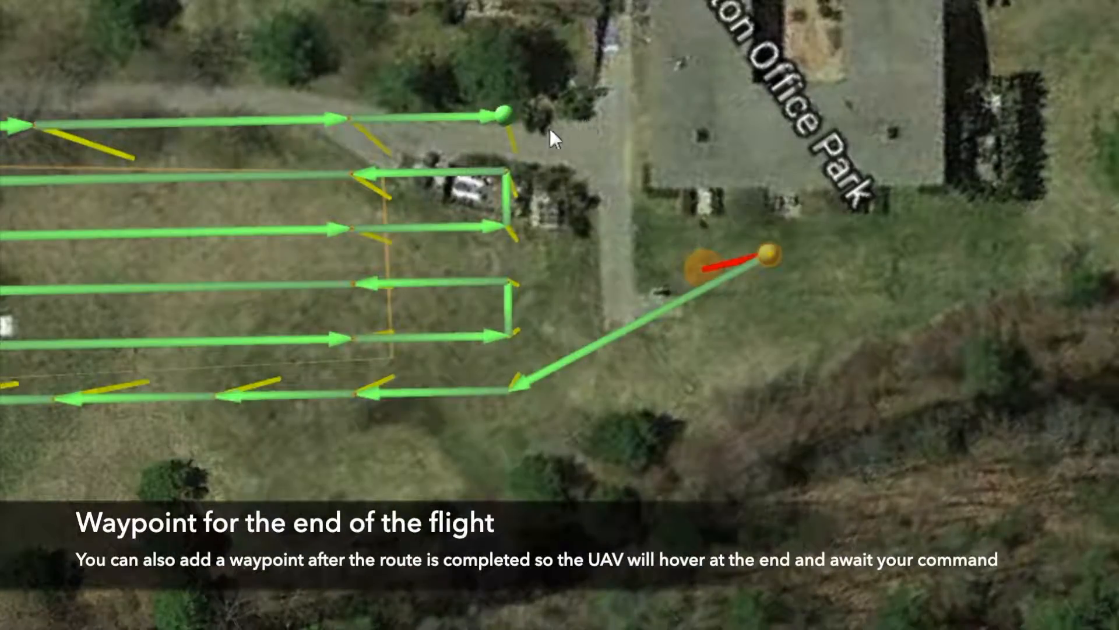
pyautogui.moveTo(504, 115)
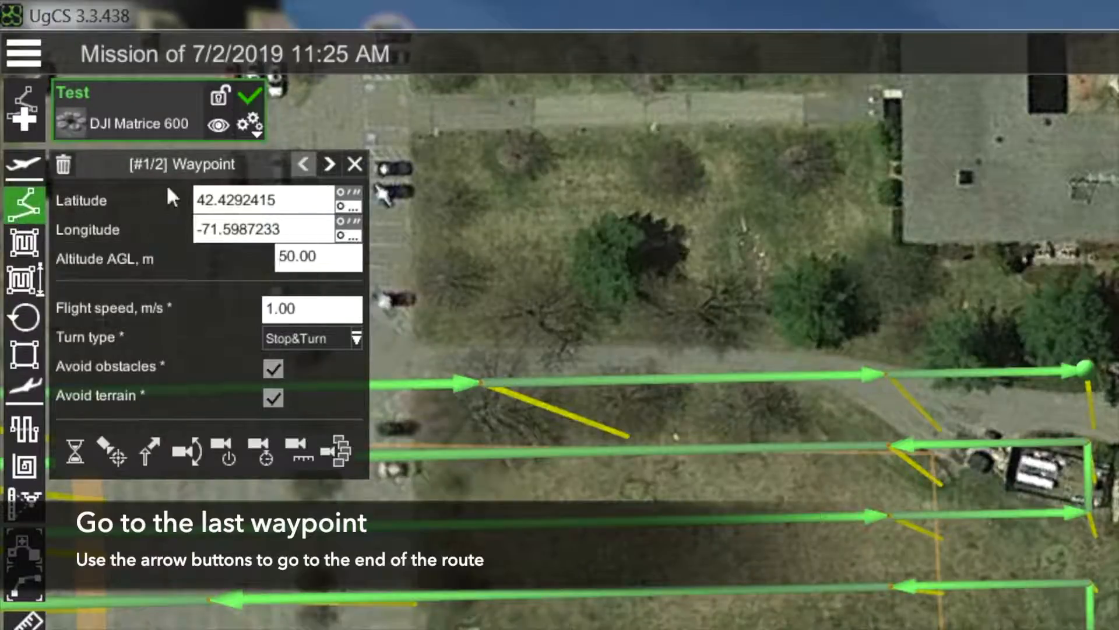
# - Add an end waypoint after the survey route, placed beside the office building
pyautogui.click(328, 165)
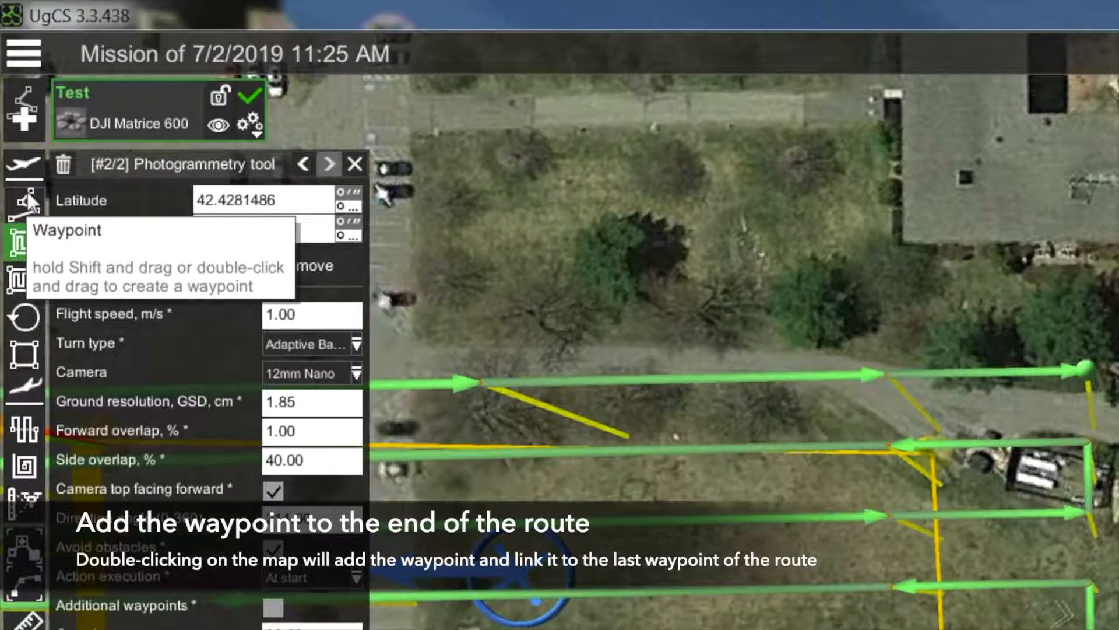
pyautogui.click(27, 201)
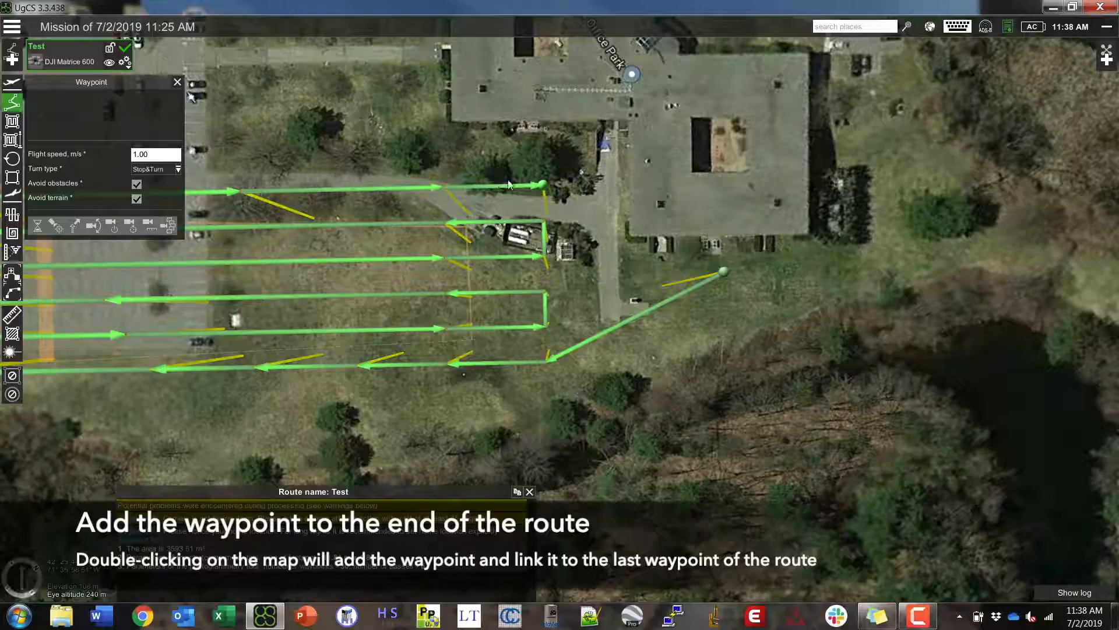
pyautogui.doubleClick(635, 272)
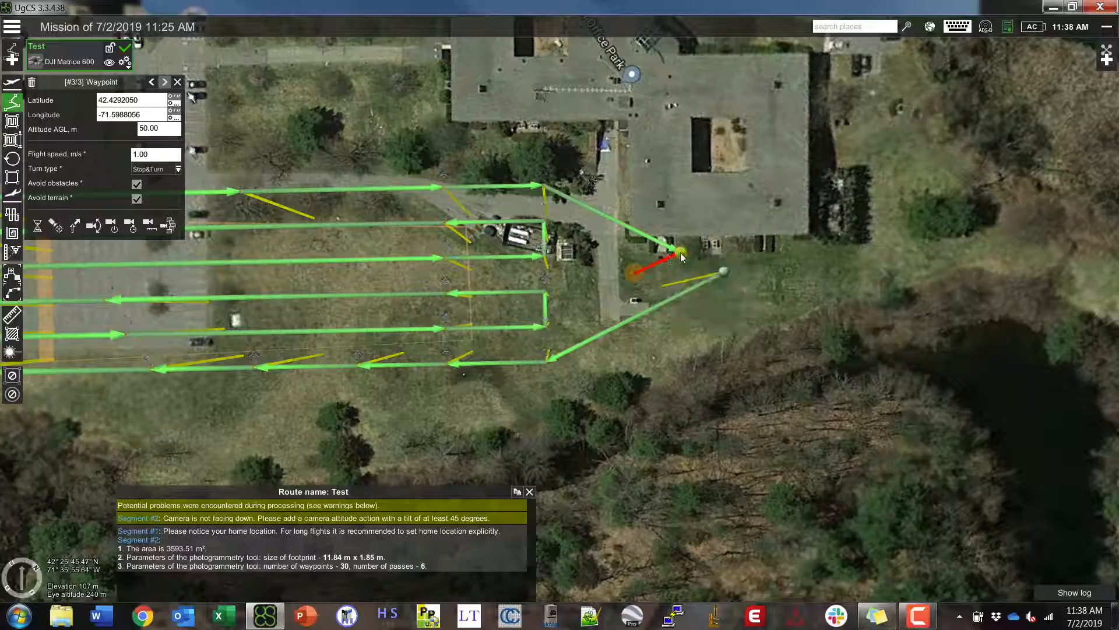
pyautogui.moveTo(634, 277); pyautogui.dragTo(663, 286)
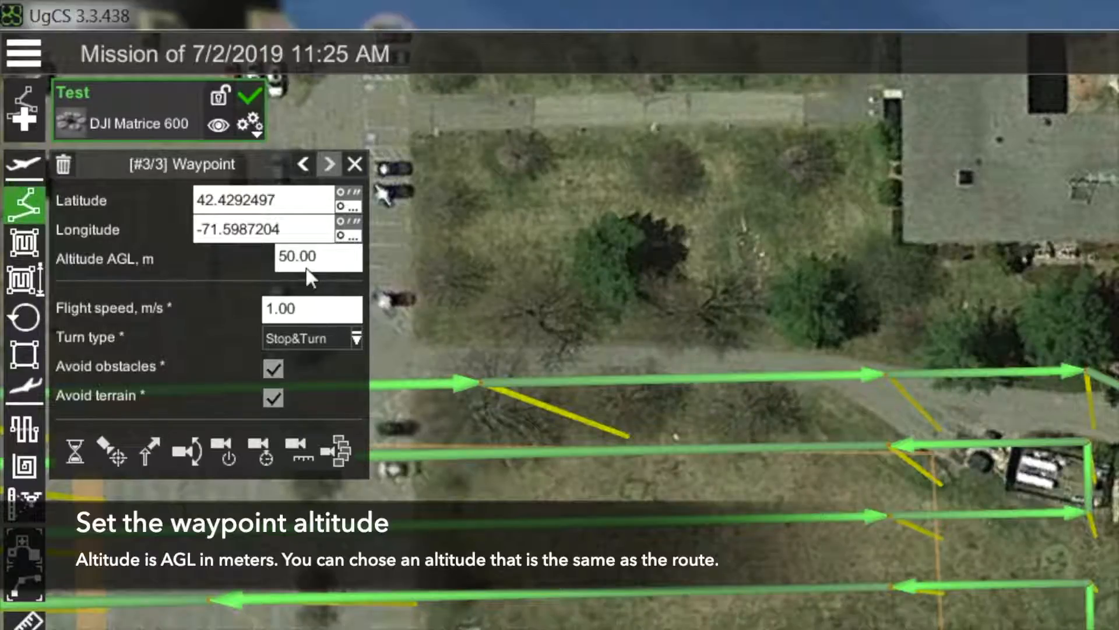
# - Change the end waypoint's altitude AGL from 50 to 30 m
pyautogui.click(307, 267)
pyautogui.moveTo(625, 350); pyautogui.dragTo(644, 527, button='right')
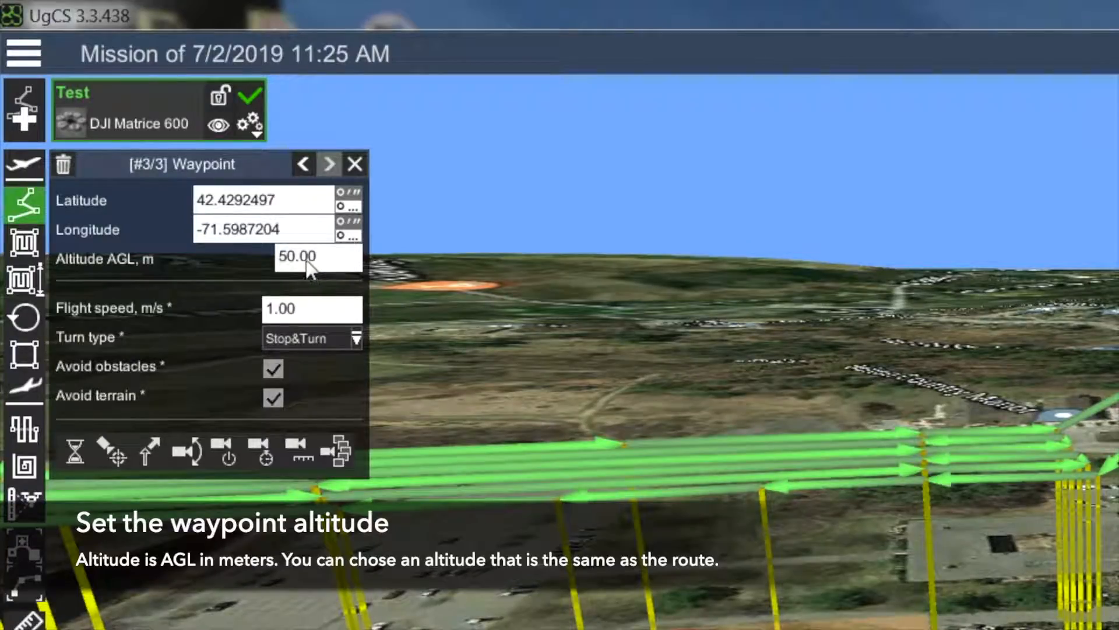
pyautogui.click(307, 260)
pyautogui.click(286, 256)
pyautogui.press('BackSpace')
pyautogui.write('3')
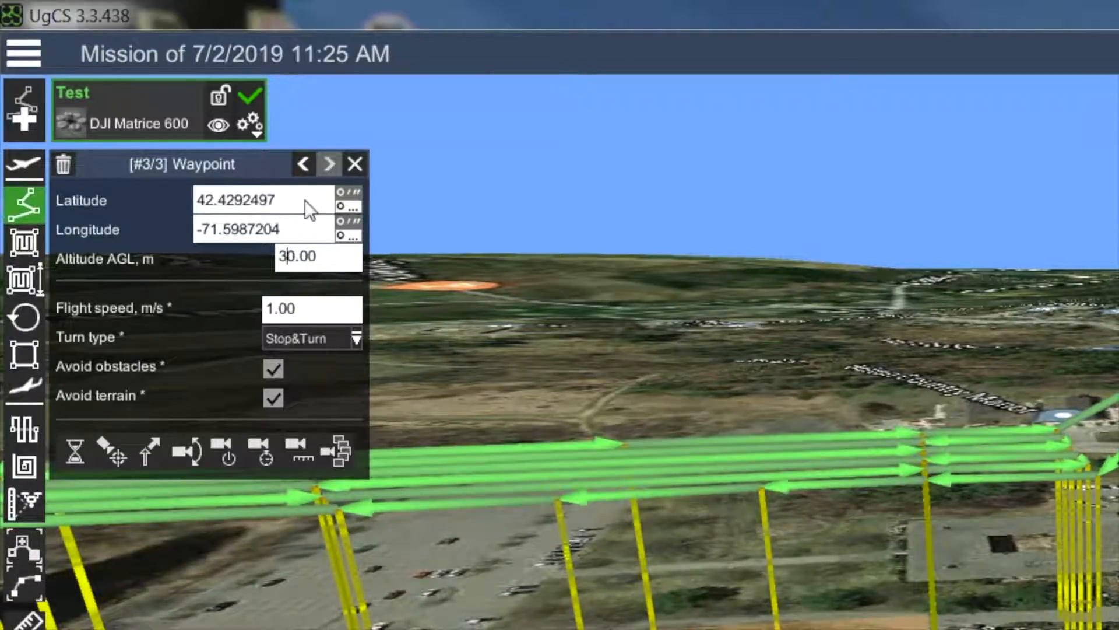
pyautogui.click(234, 250)
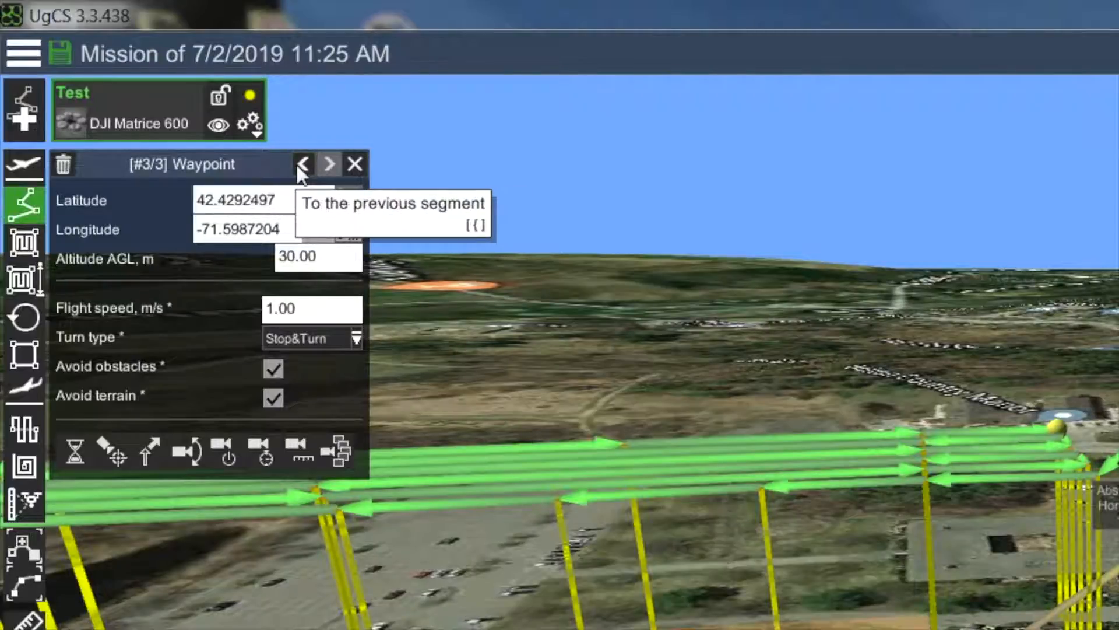
# - Set the first waypoint's altitude AGL to 30 m as well
pyautogui.click(299, 164)
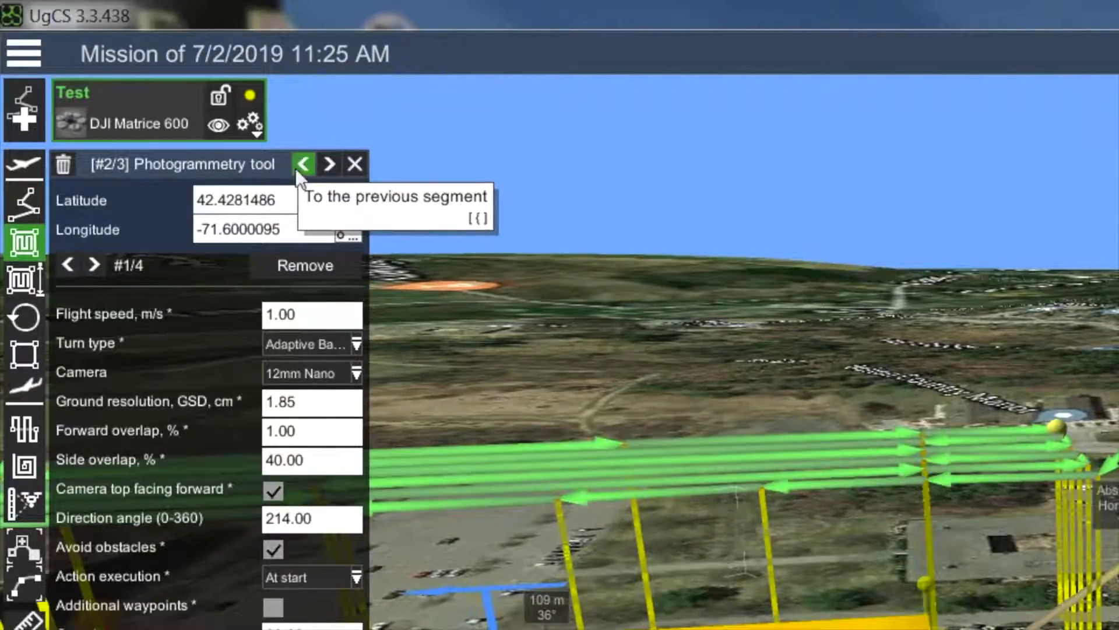
pyautogui.click(302, 165)
pyautogui.moveTo(317, 257); pyautogui.dragTo(271, 241)
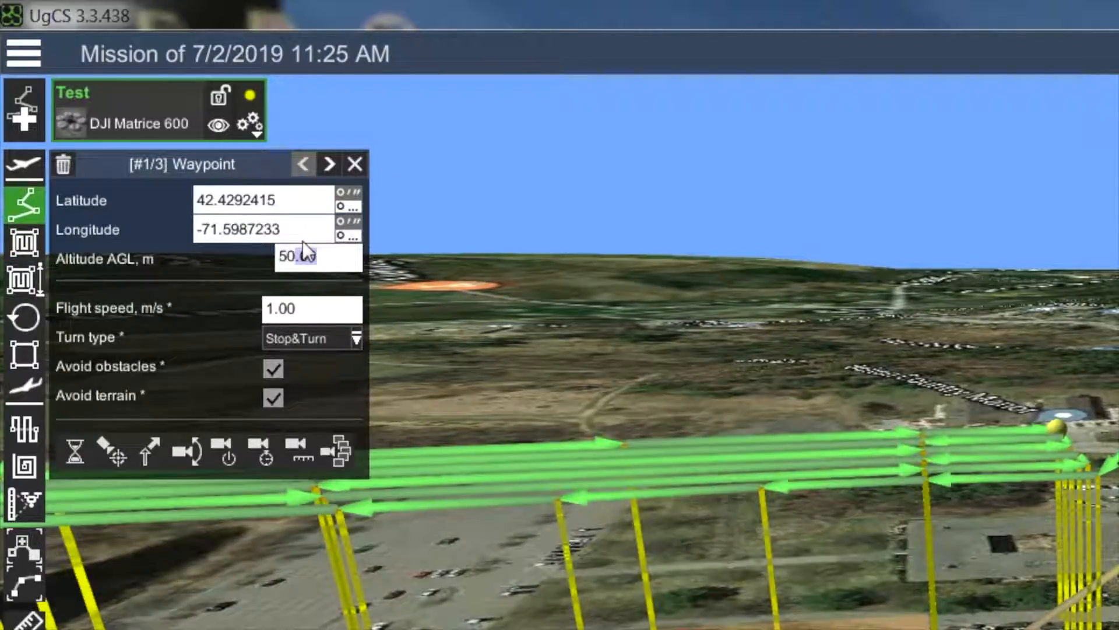
pyautogui.write('30')
pyautogui.press('Return')
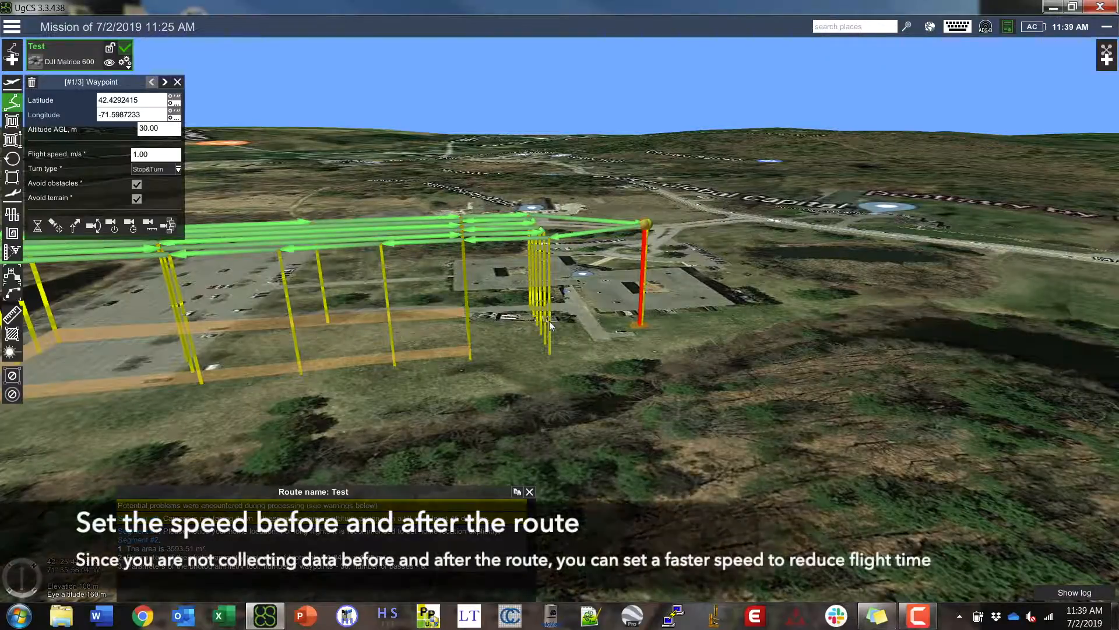
# - Give the current waypoint a flight speed of 5 m/s and an Adaptive Bank Turn
pyautogui.click(155, 155)
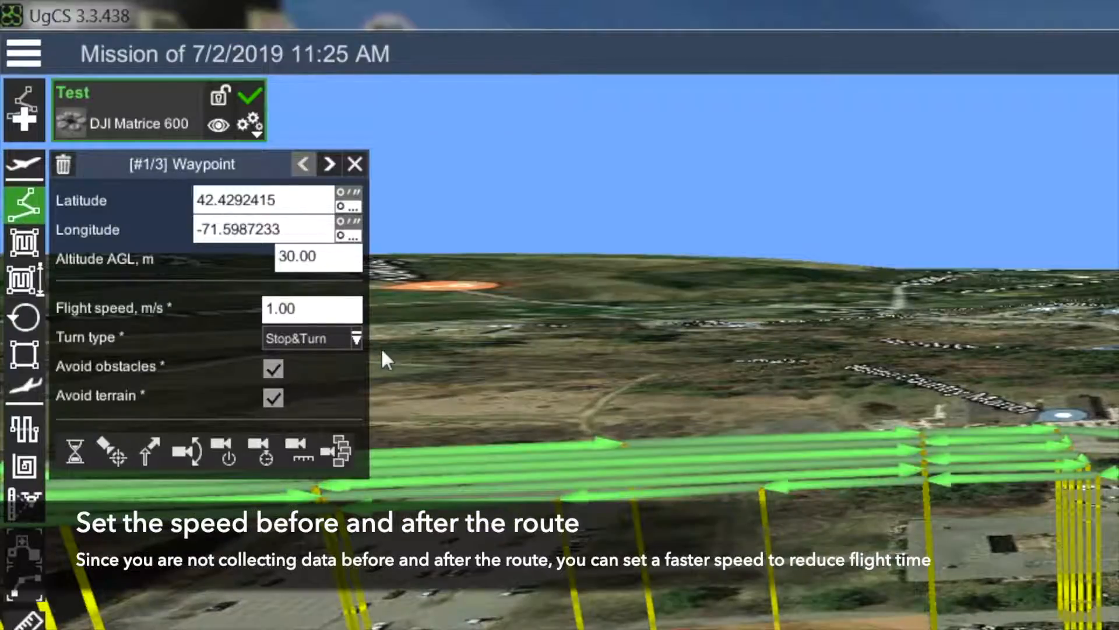
pyautogui.press('BackSpace')
pyautogui.press('BackSpace')
pyautogui.press('BackSpace')
pyautogui.press('BackSpace')
pyautogui.write('5')
pyautogui.press('Return')
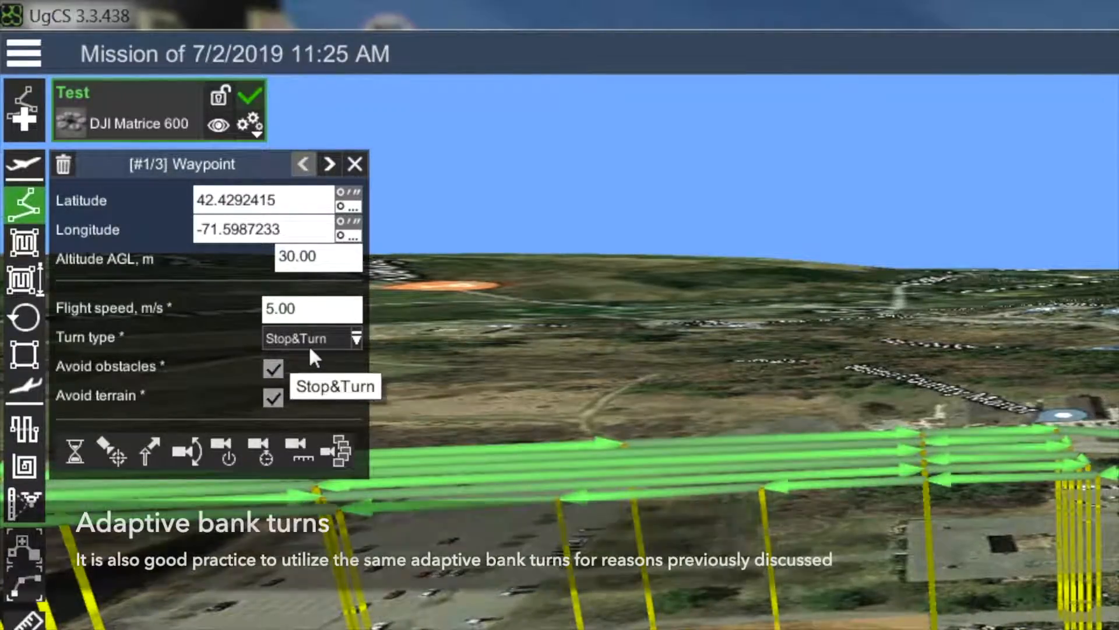
pyautogui.click(303, 337)
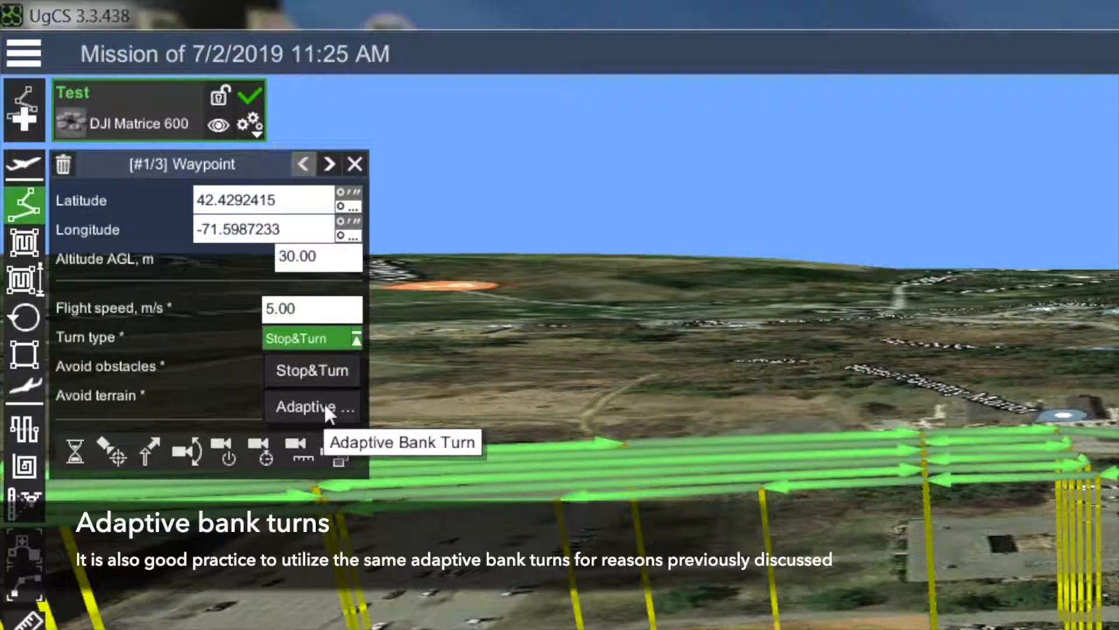
pyautogui.click(325, 402)
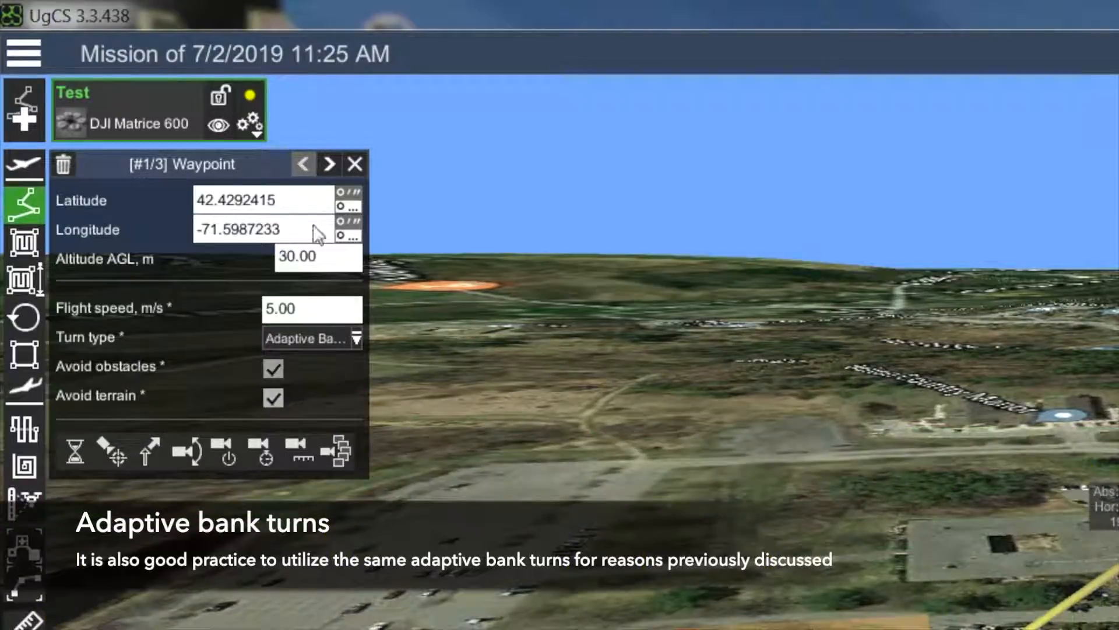
# - Set the final Waypoint #3/3 to Adaptive Bank Turn with a flight speed of 5
pyautogui.click(329, 165)
pyautogui.click(328, 165)
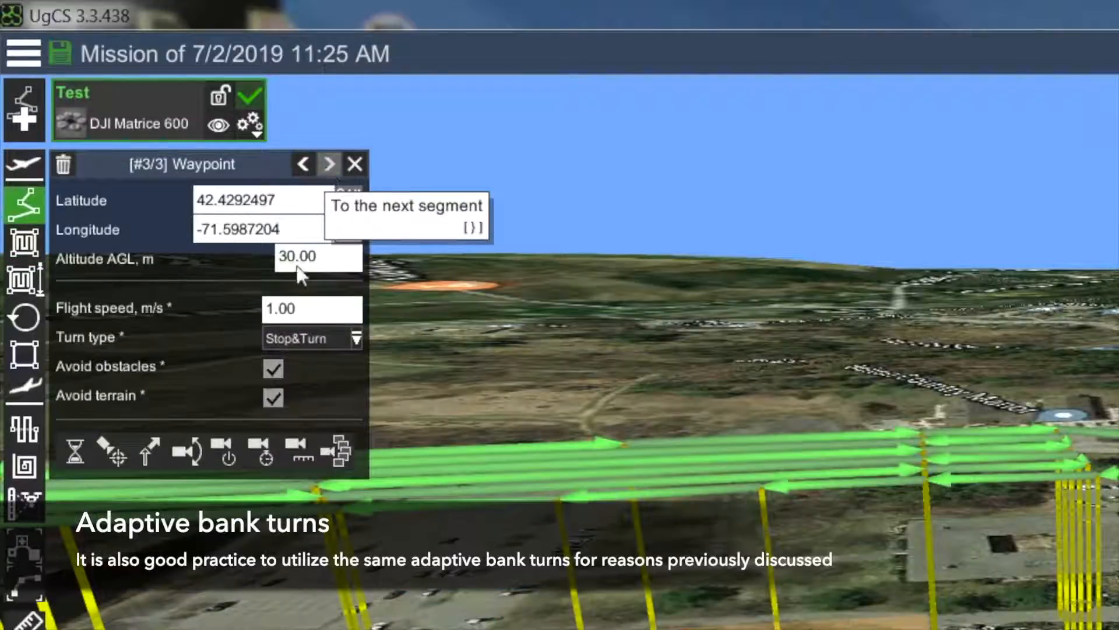
pyautogui.click(324, 340)
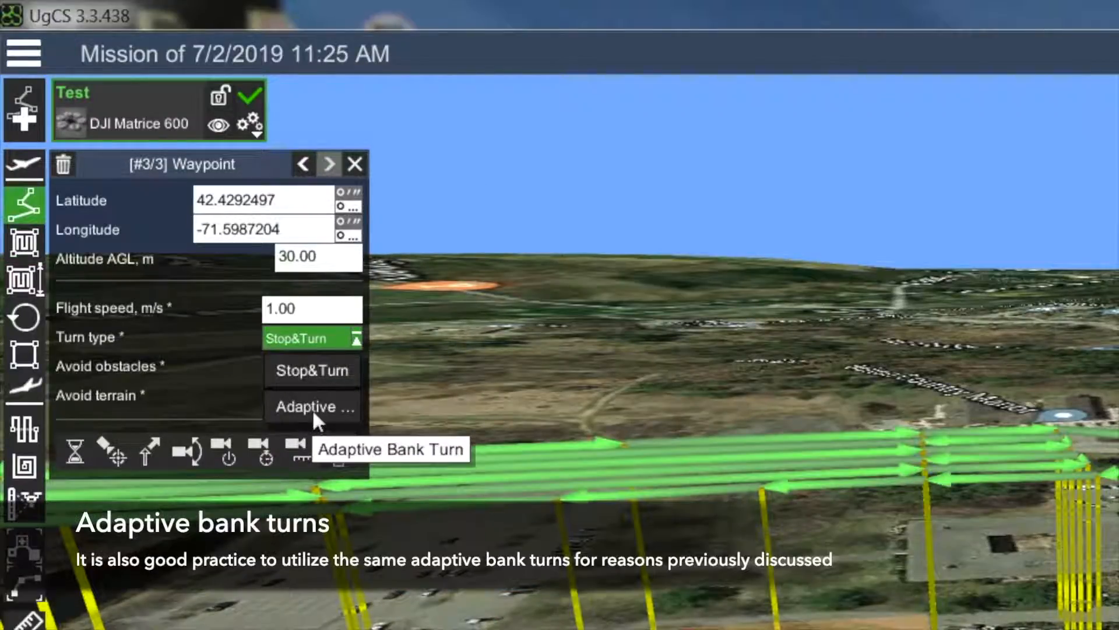
pyautogui.click(313, 403)
pyautogui.click(307, 308)
pyautogui.press('BackSpace')
pyautogui.press('BackSpace')
pyautogui.press('BackSpace')
pyautogui.press('BackSpace')
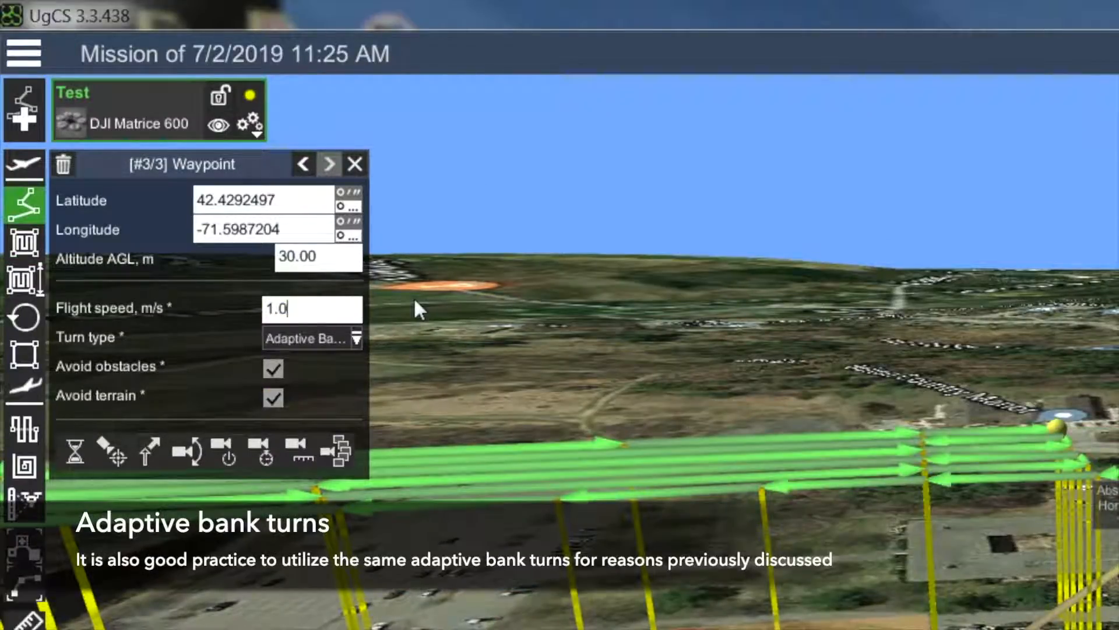
pyautogui.write('5')
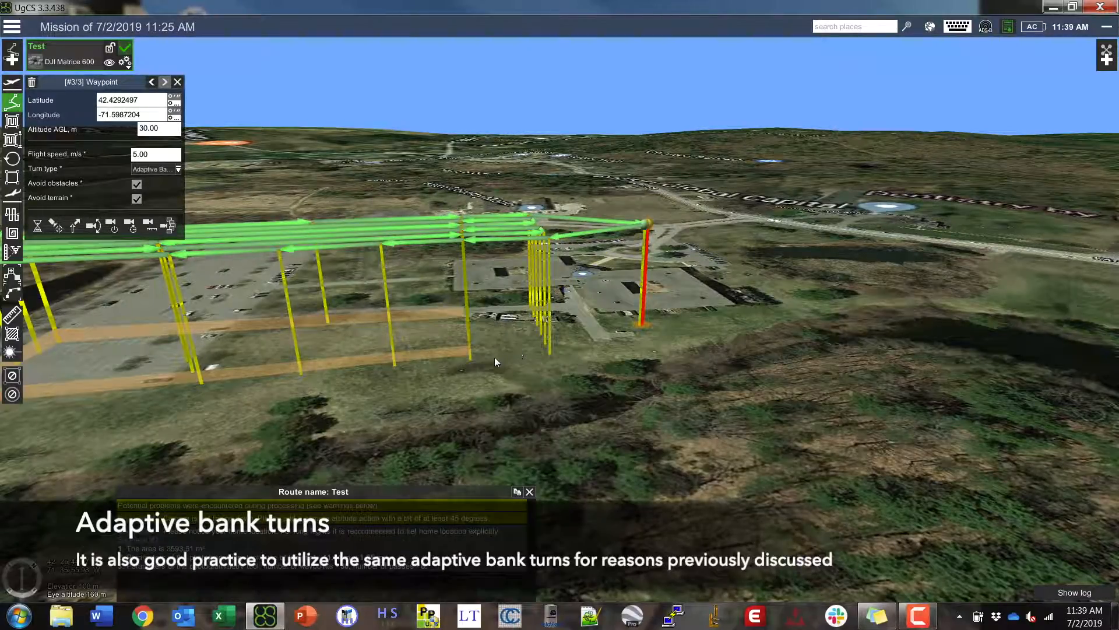
# - Tilt the 3D map straight down, then pan and rotate to centre the Test route by Bolton Office Park
pyautogui.moveTo(493, 365); pyautogui.dragTo(472, 245, button='middle')
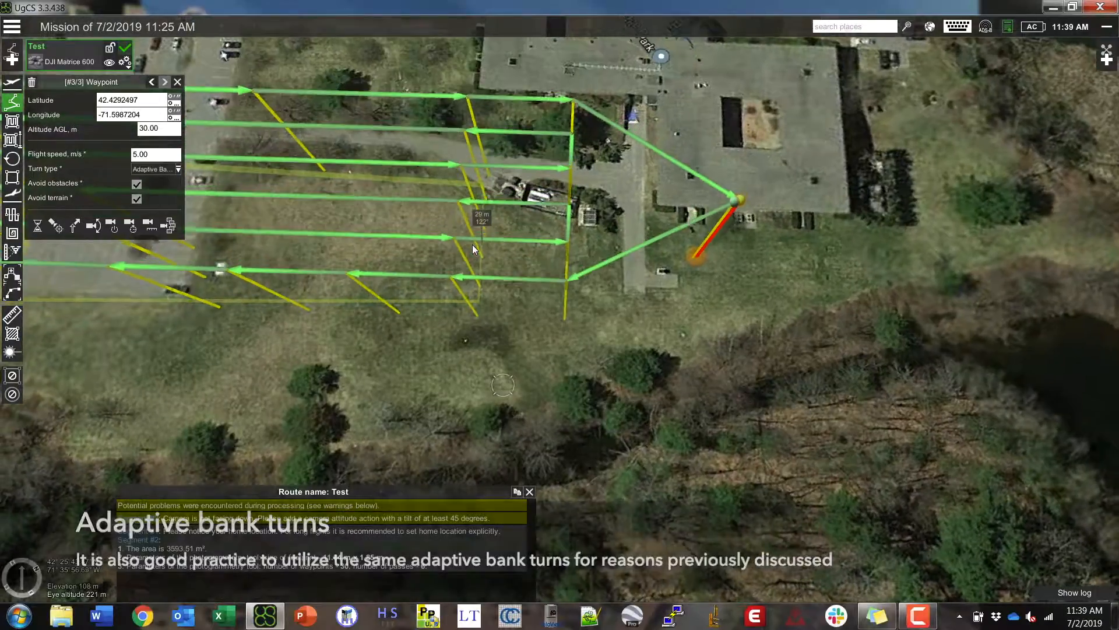
pyautogui.scroll(-4, 469, 257)
pyautogui.moveTo(511, 333); pyautogui.dragTo(513, 283, button='middle')
pyautogui.moveTo(545, 318); pyautogui.dragTo(793, 378)
pyautogui.moveTo(792, 379); pyautogui.dragTo(834, 355, button='middle')
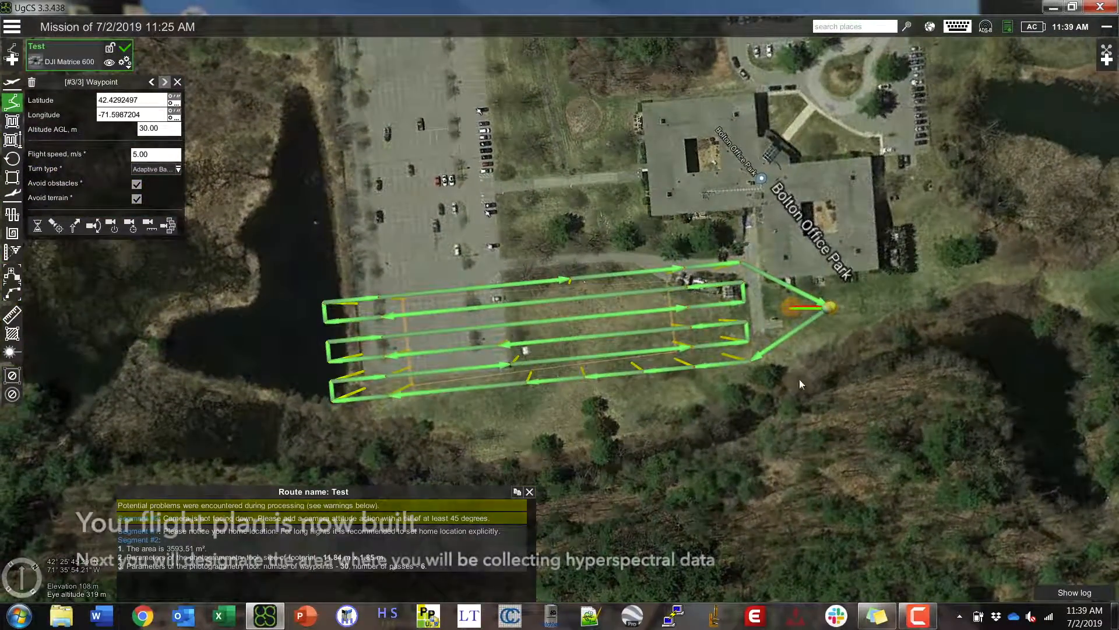
pyautogui.moveTo(641, 422); pyautogui.dragTo(644, 382)
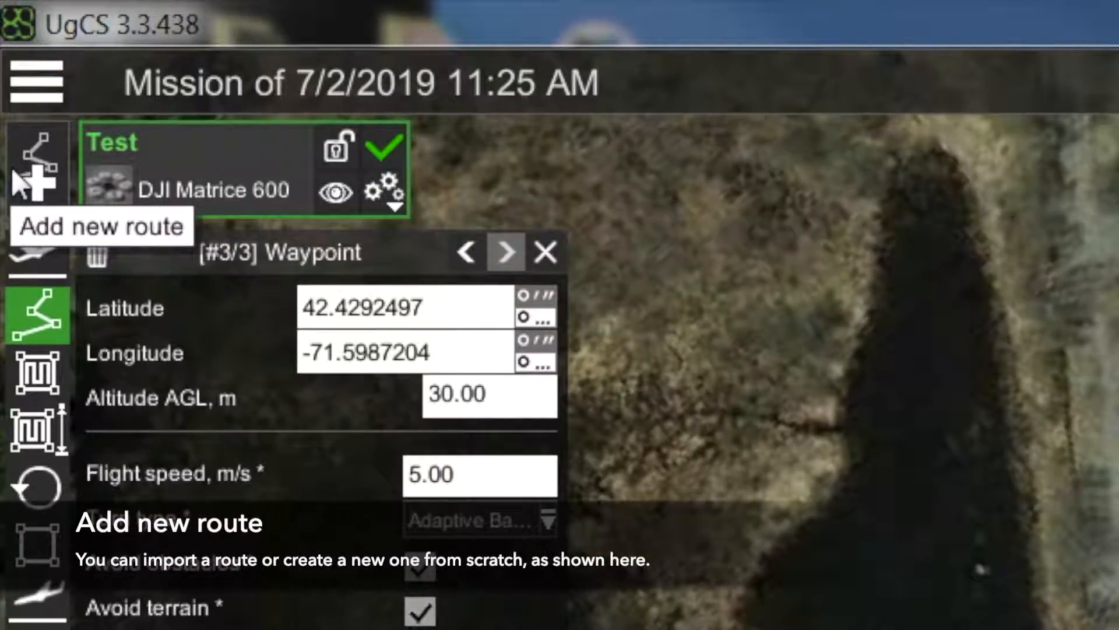
# - Create a new route from scratch named 'Polygon' using the DJI Matrice 600 vehicle
pyautogui.click(34, 180)
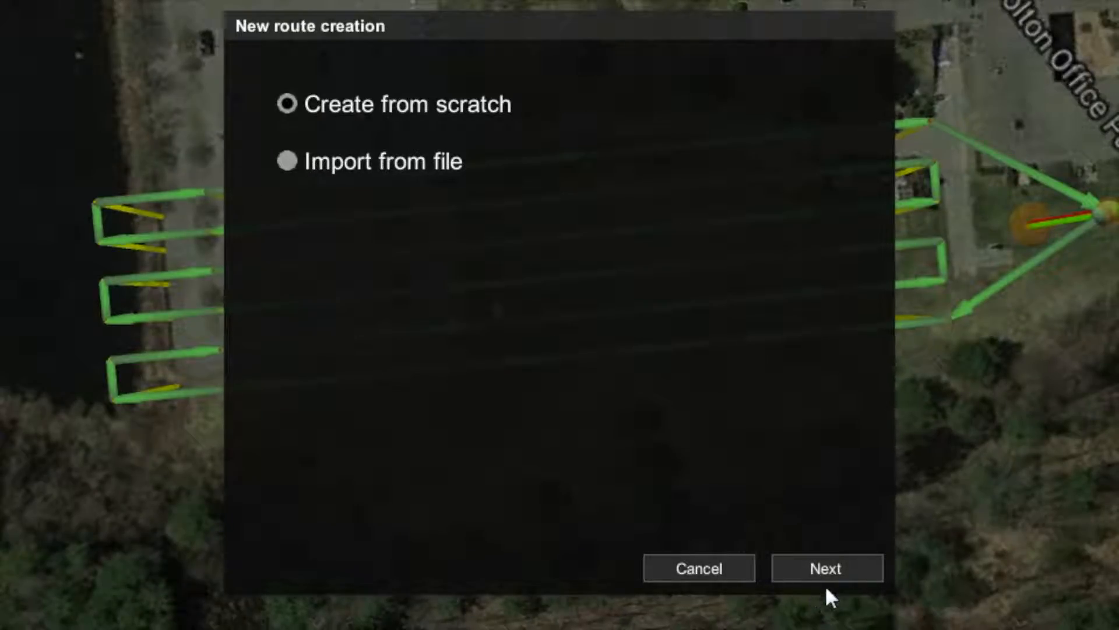
pyautogui.click(816, 569)
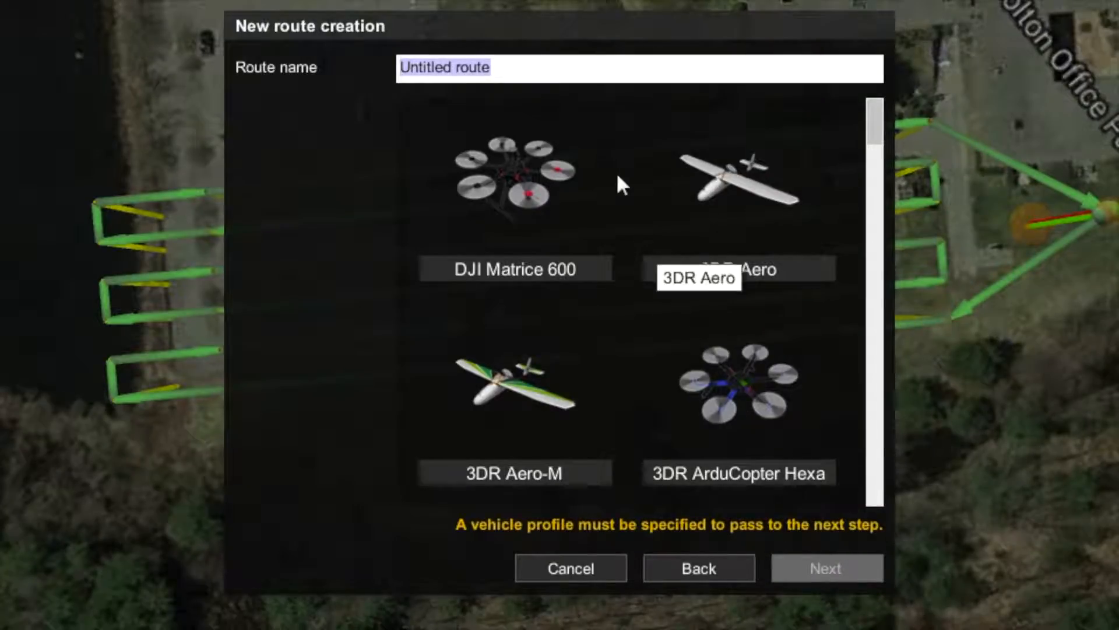
pyautogui.write('Pol')
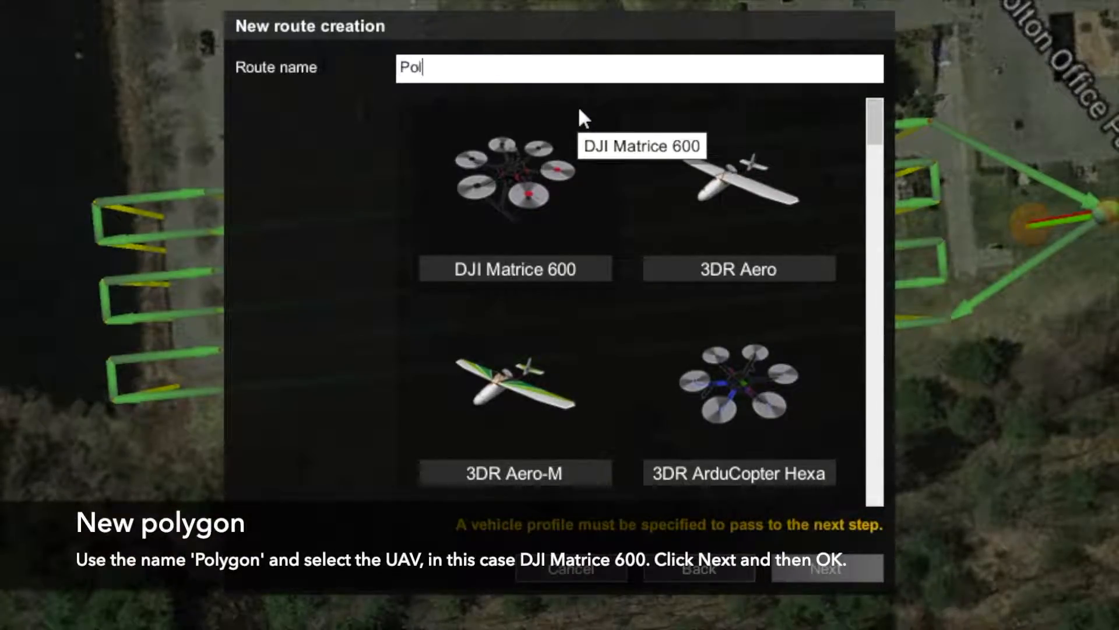
pyautogui.write('ygon')
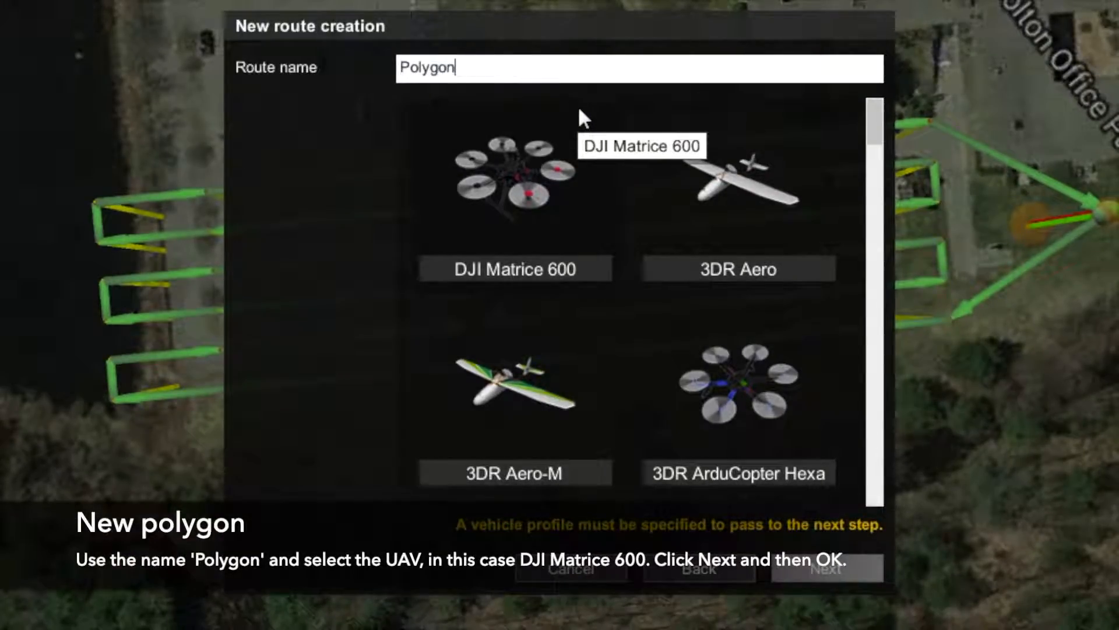
pyautogui.click(505, 168)
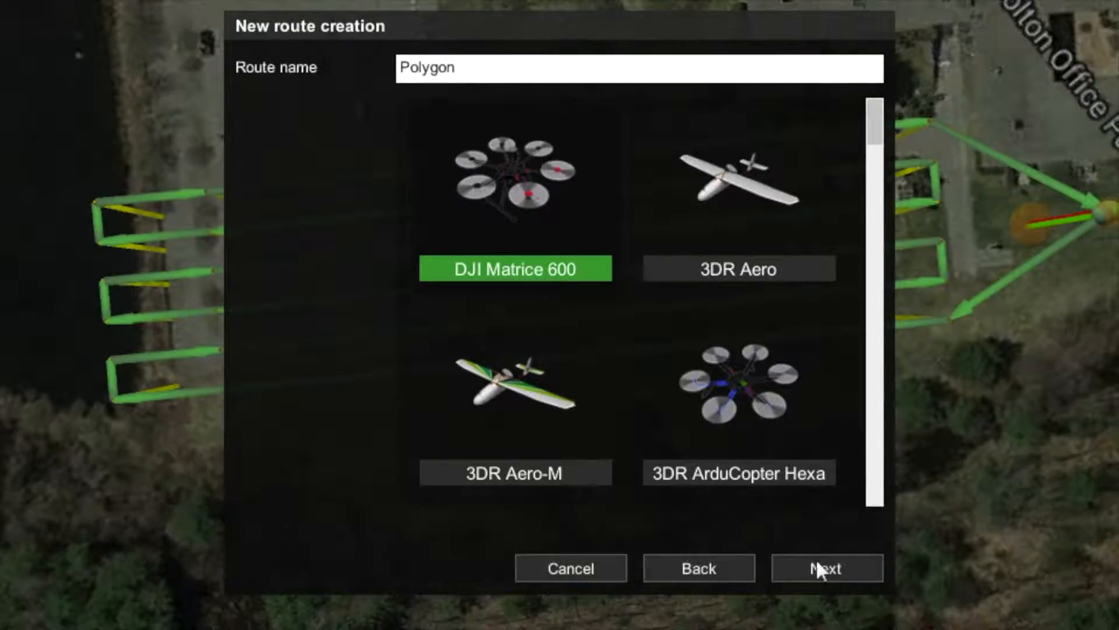
pyautogui.click(841, 569)
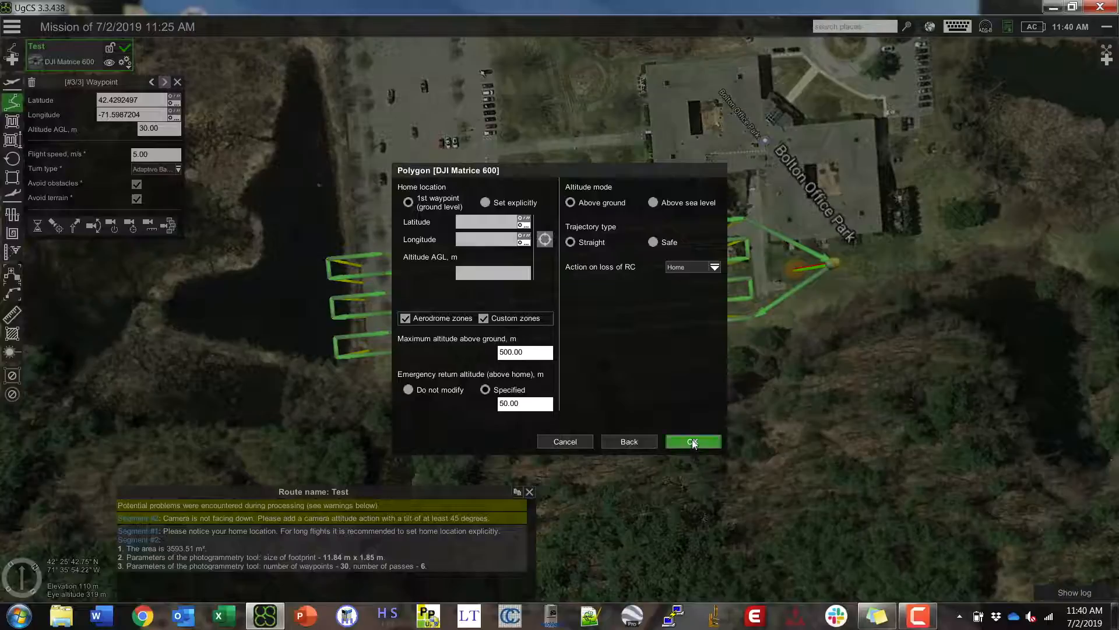
pyautogui.click(692, 442)
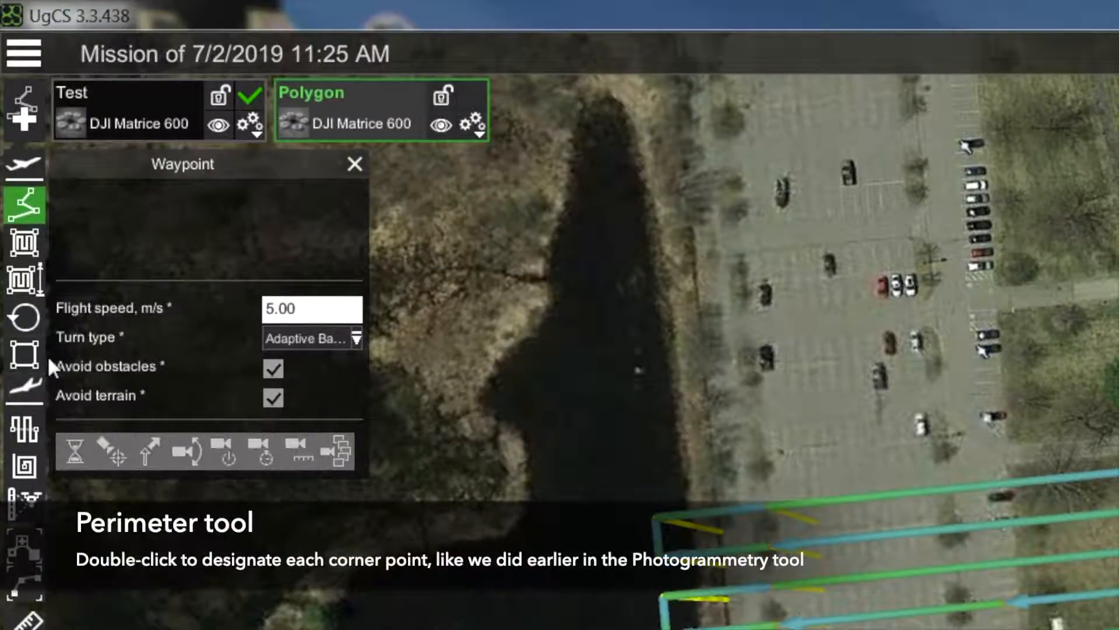
# - Draw a four-corner Perimeter over the survey area, joining the last point to the first to close it
pyautogui.click(16, 358)
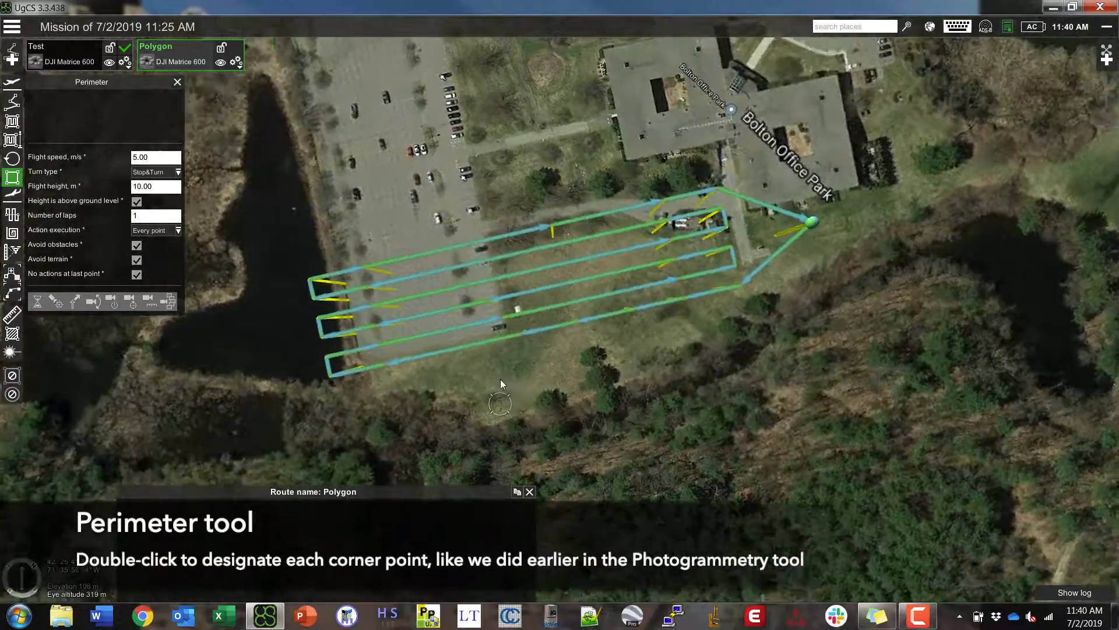
pyautogui.moveTo(500, 378); pyautogui.dragTo(498, 376, button='middle')
pyautogui.moveTo(498, 376); pyautogui.dragTo(594, 427)
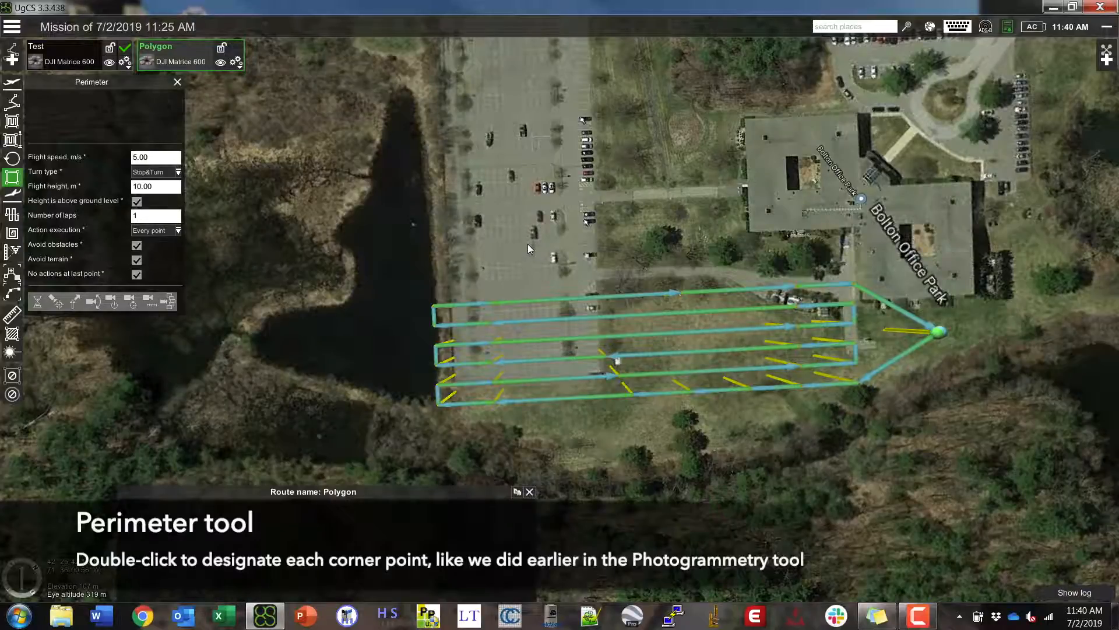
pyautogui.doubleClick(528, 245)
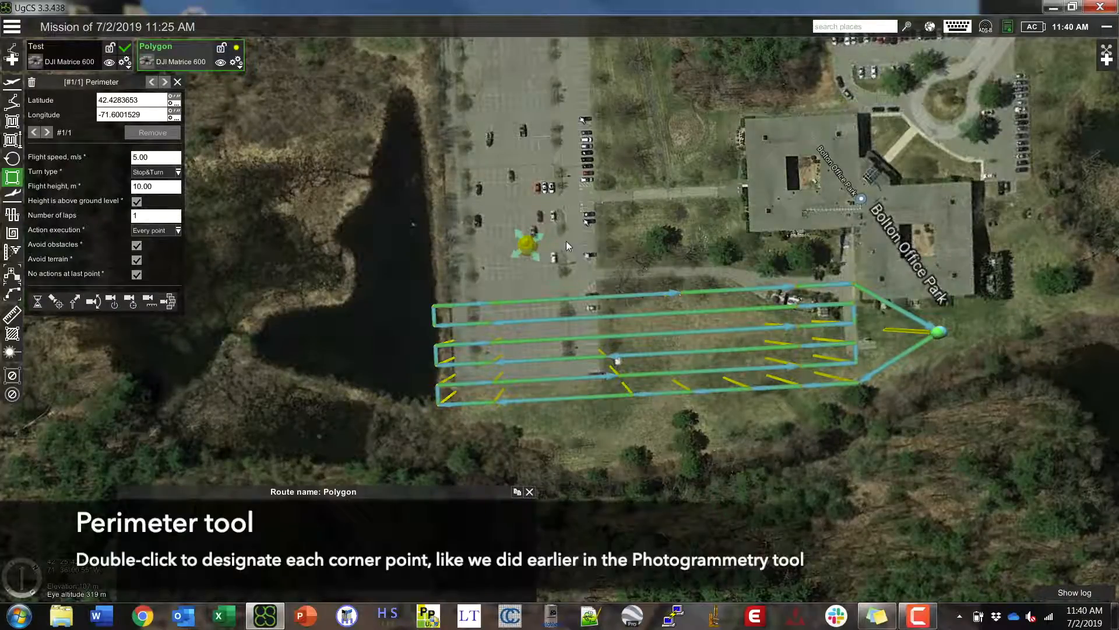
pyautogui.doubleClick(716, 237)
pyautogui.doubleClick(747, 467)
pyautogui.doubleClick(563, 457)
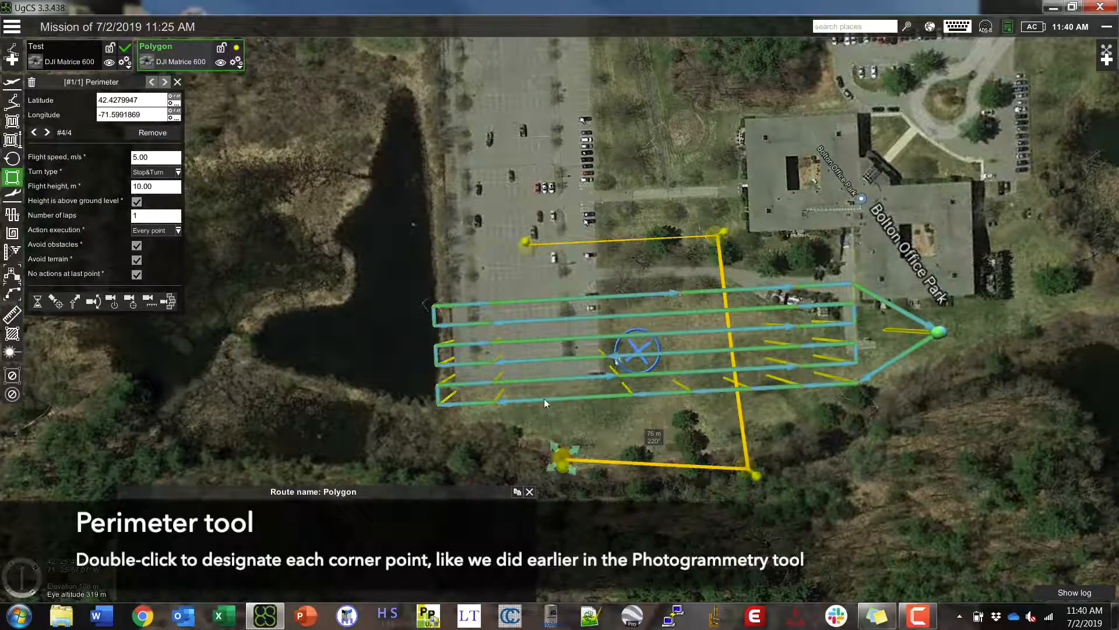
pyautogui.doubleClick(487, 261)
pyautogui.moveTo(488, 260); pyautogui.dragTo(527, 242)
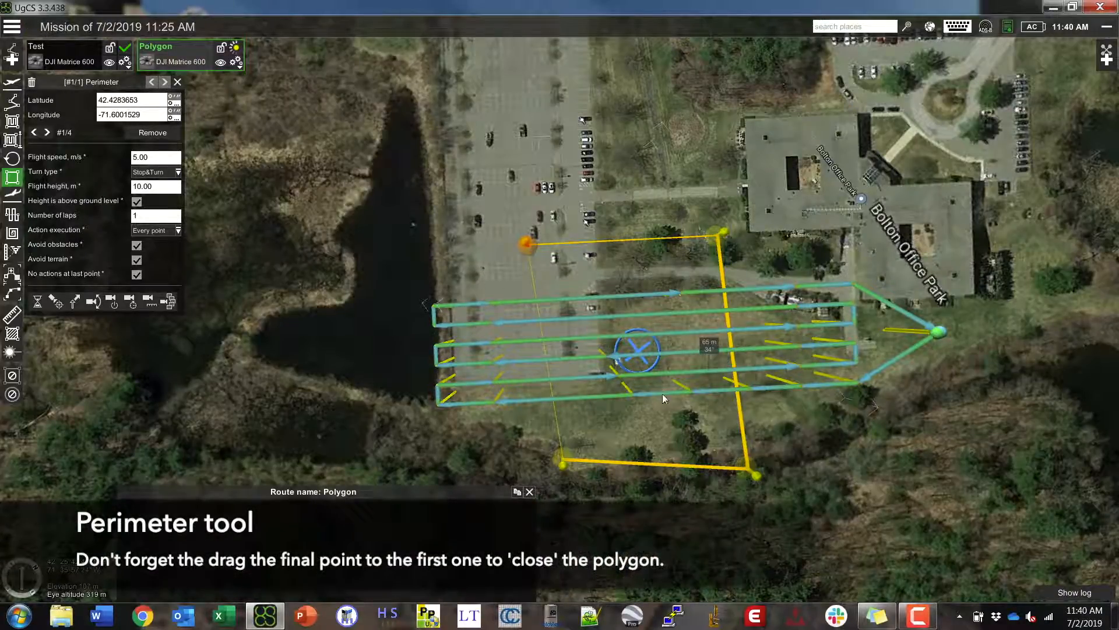
pyautogui.moveTo(654, 508); pyautogui.dragTo(760, 468)
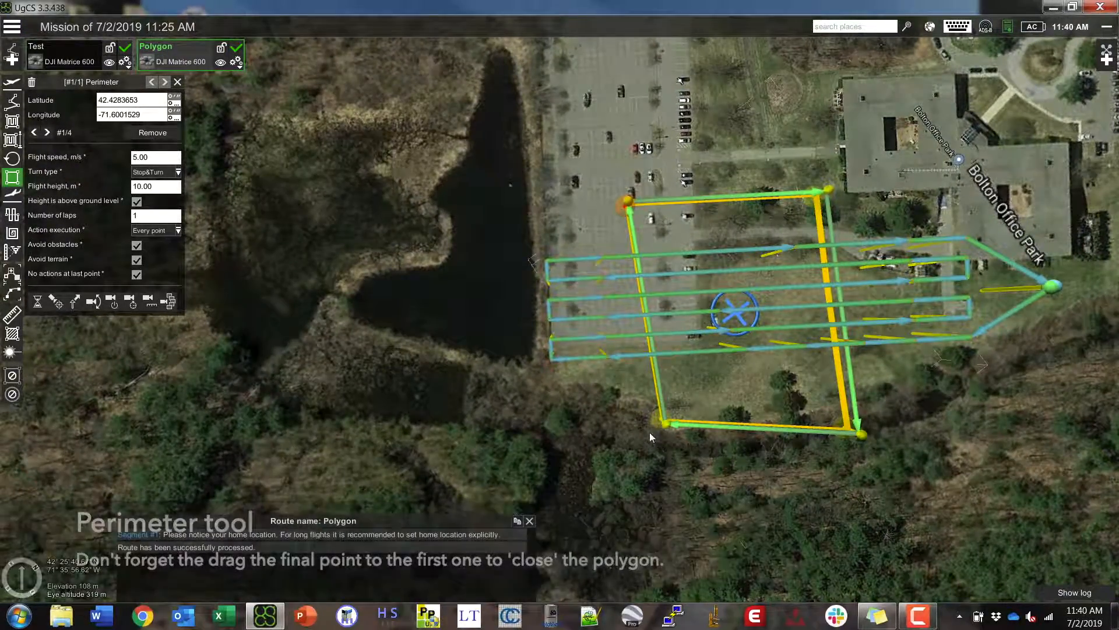
# - Move the perimeter's bottom-left and top-left corners further left to widen the polygon
pyautogui.moveTo(655, 424)
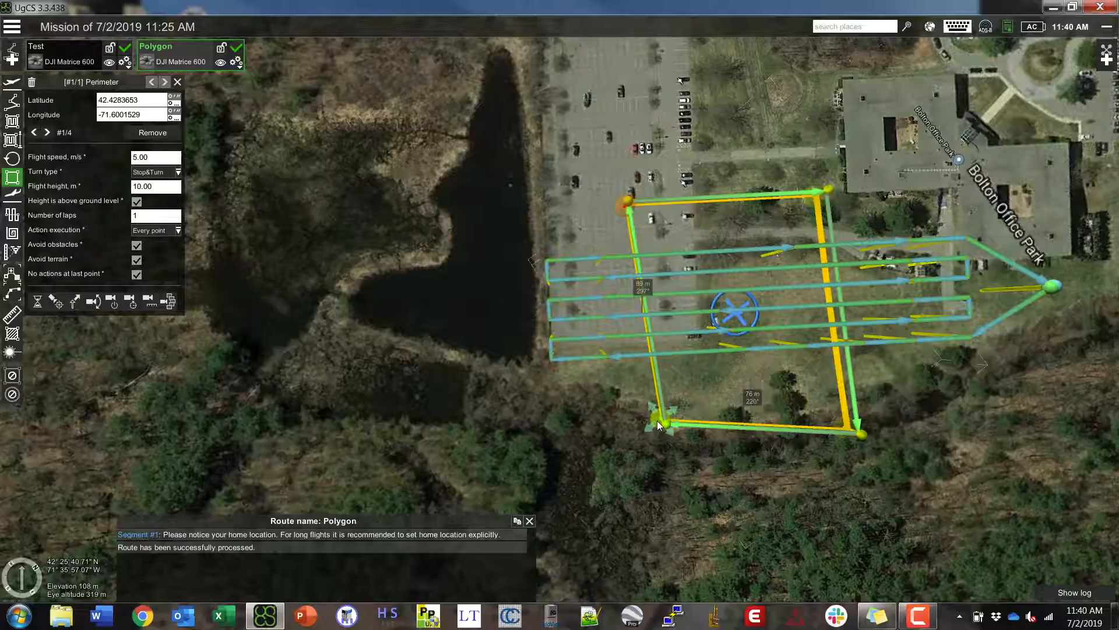
pyautogui.moveTo(656, 421); pyautogui.dragTo(606, 409)
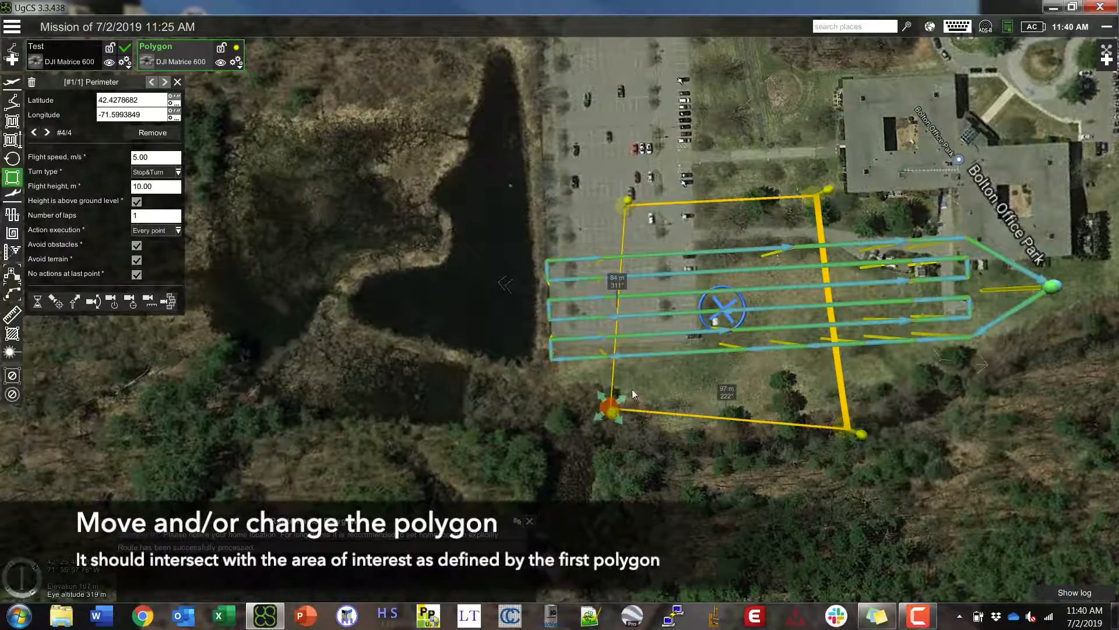
pyautogui.moveTo(619, 205); pyautogui.dragTo(588, 236)
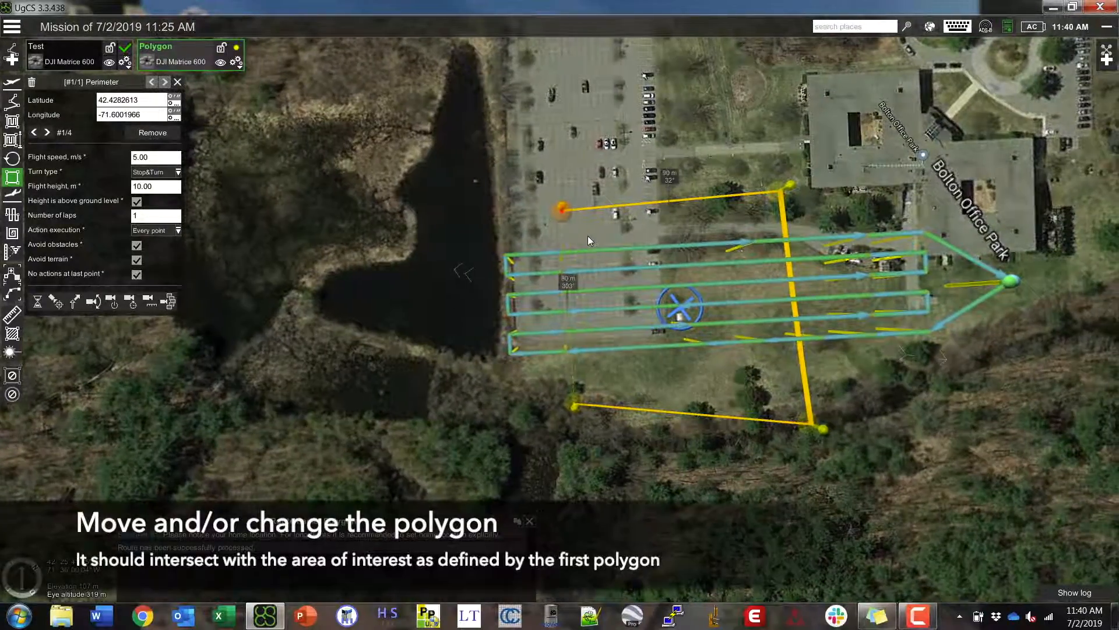
pyautogui.moveTo(565, 401)
pyautogui.moveTo(565, 401); pyautogui.dragTo(559, 399)
pyautogui.moveTo(618, 360); pyautogui.dragTo(488, 356)
# - Adjust the bottom-right and top-right corners so the rectangle overlaps the Test survey grid
pyautogui.moveTo(605, 401); pyautogui.dragTo(647, 398)
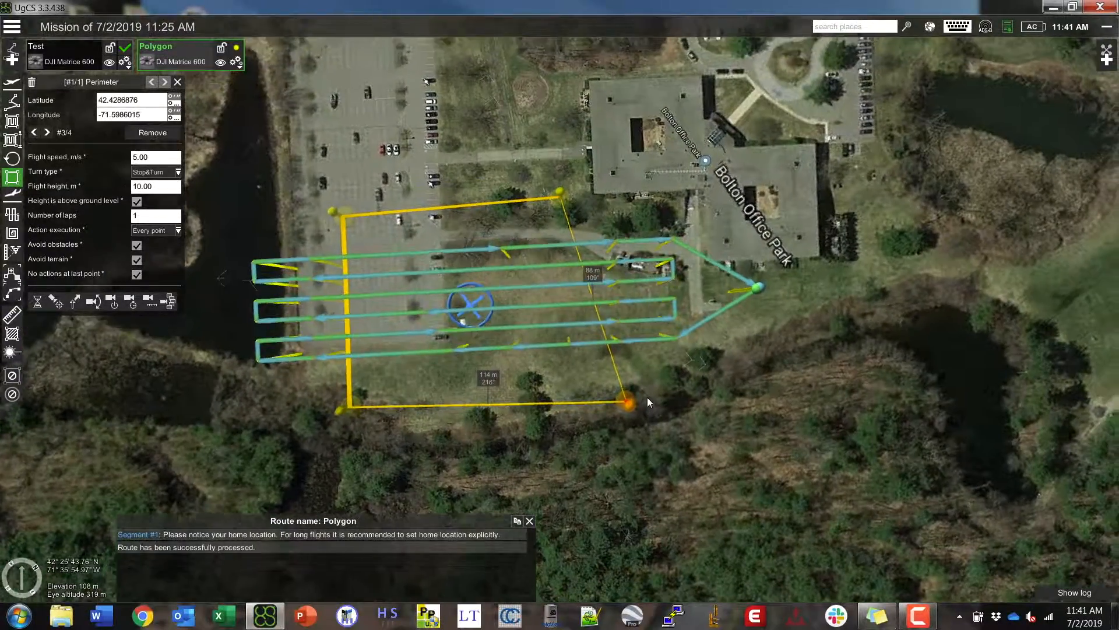
pyautogui.moveTo(551, 222); pyautogui.dragTo(593, 235)
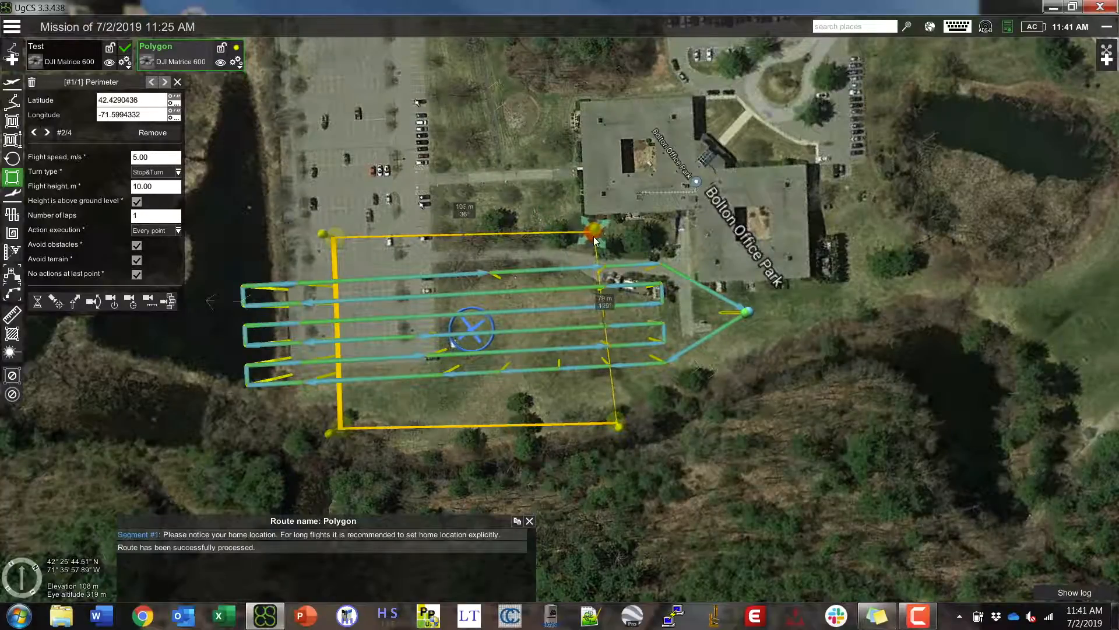
pyautogui.moveTo(617, 419); pyautogui.dragTo(604, 406)
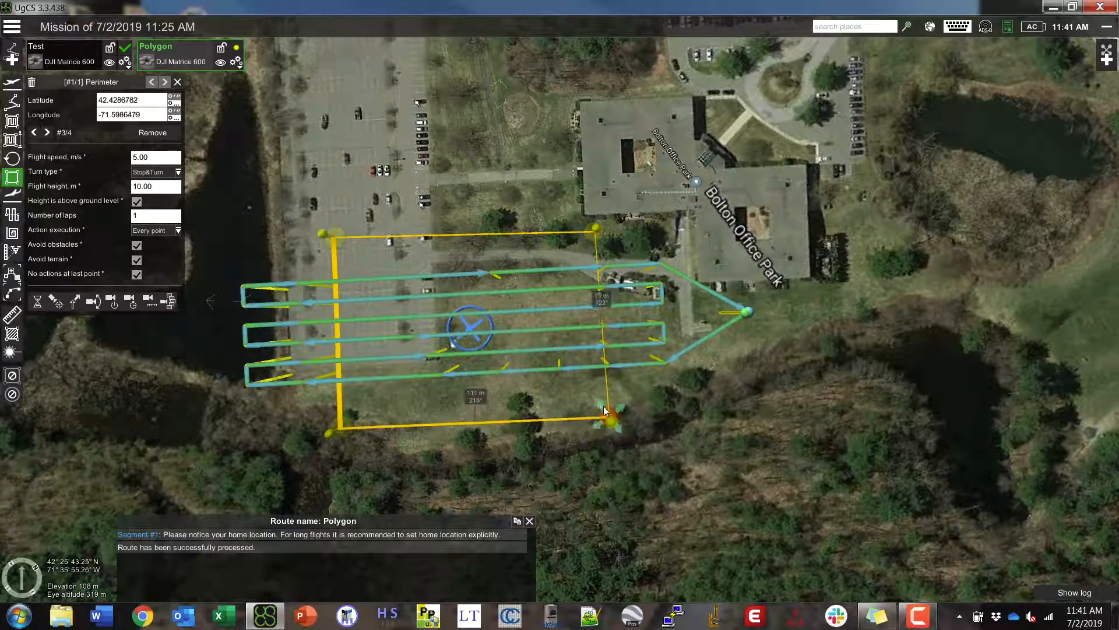
pyautogui.scroll(-1, 578, 446)
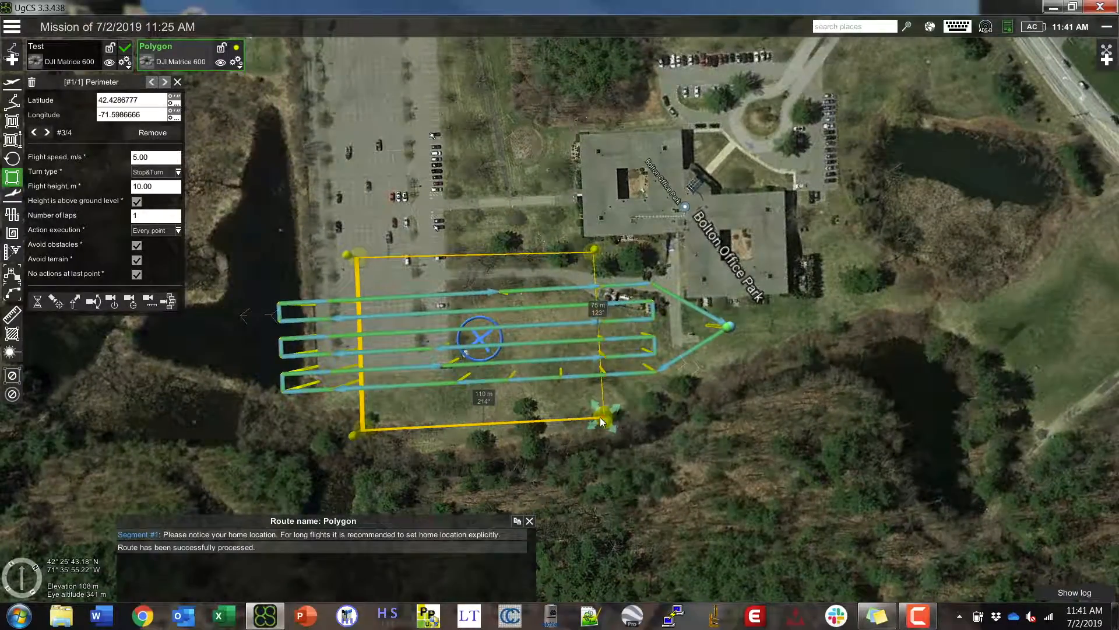